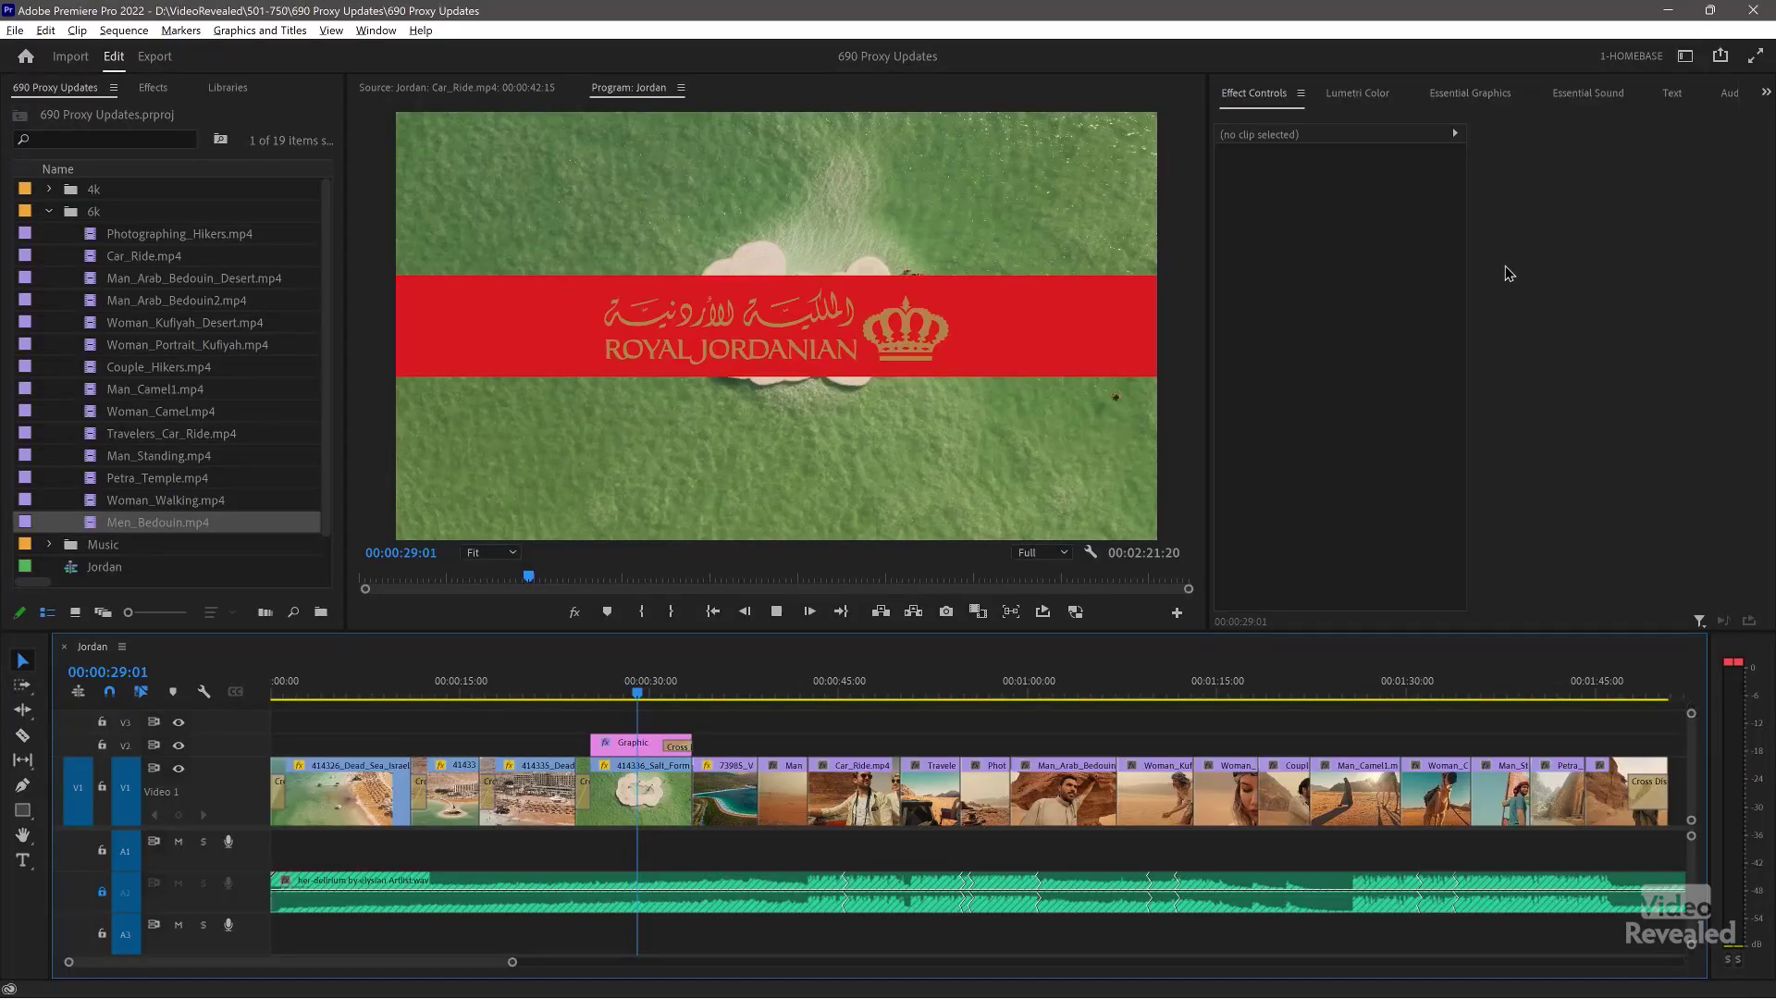
Stop the Jordan sequence playback at 00:00:46:14 and look over the available panels and workspaces
key(space)
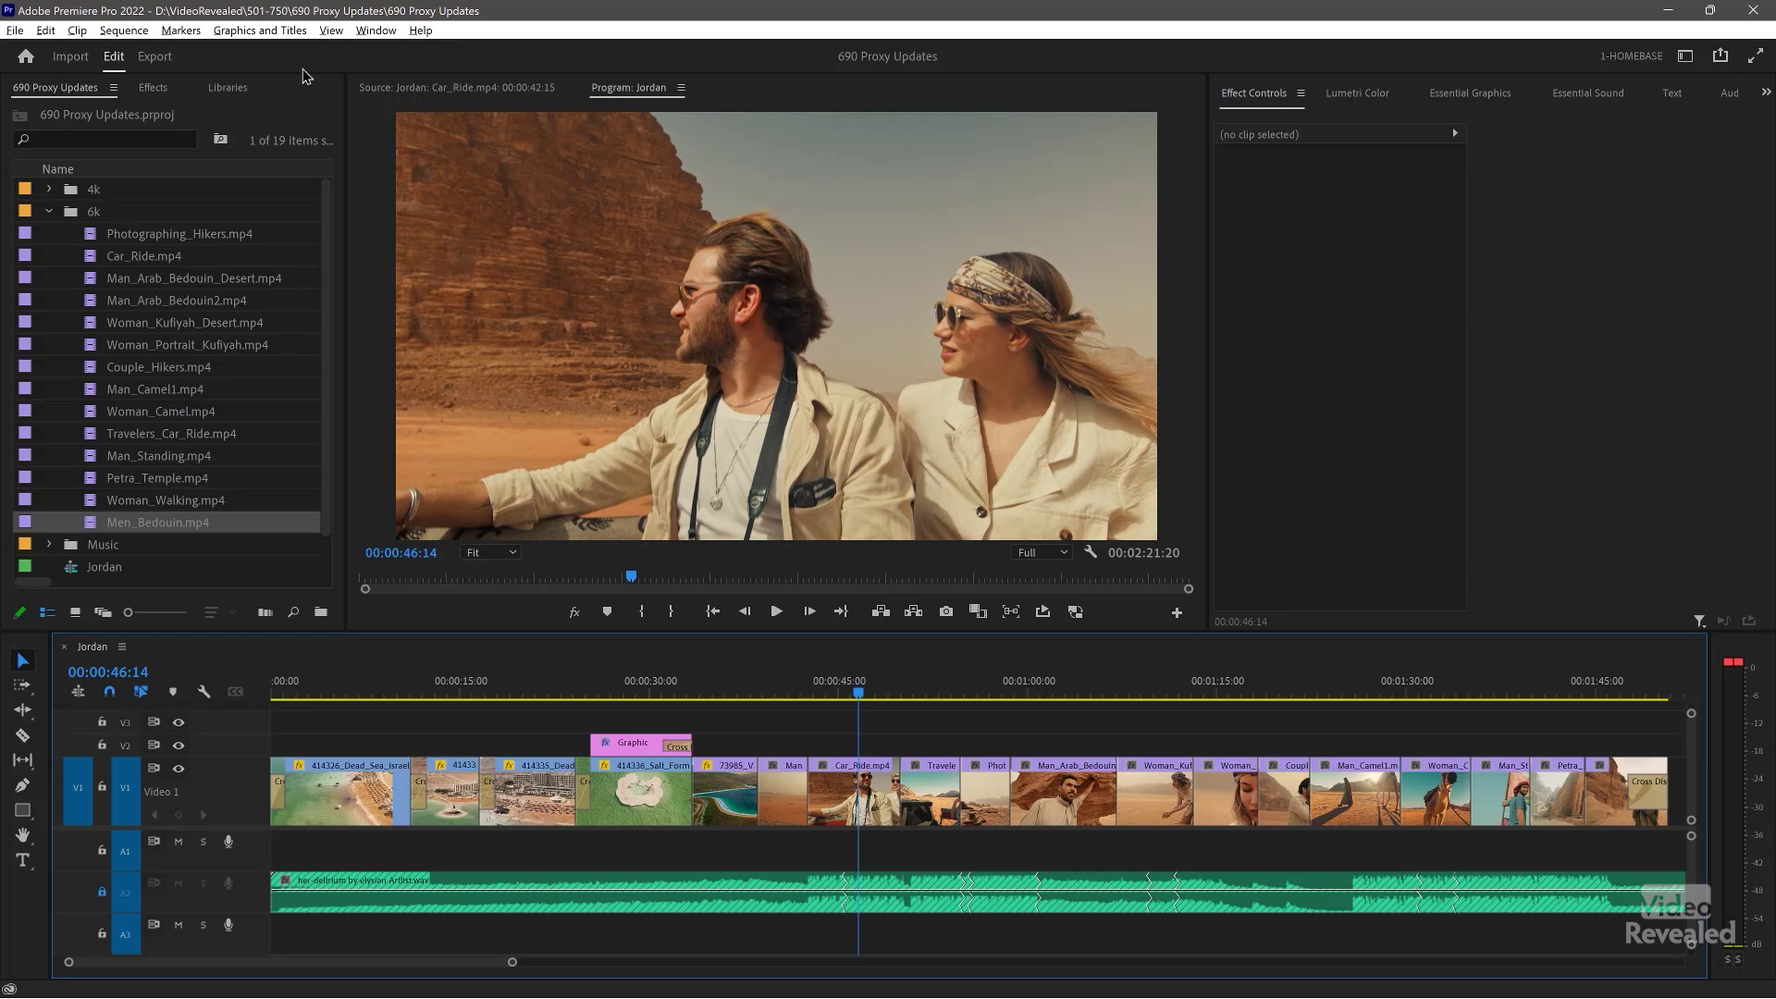
click(376, 30)
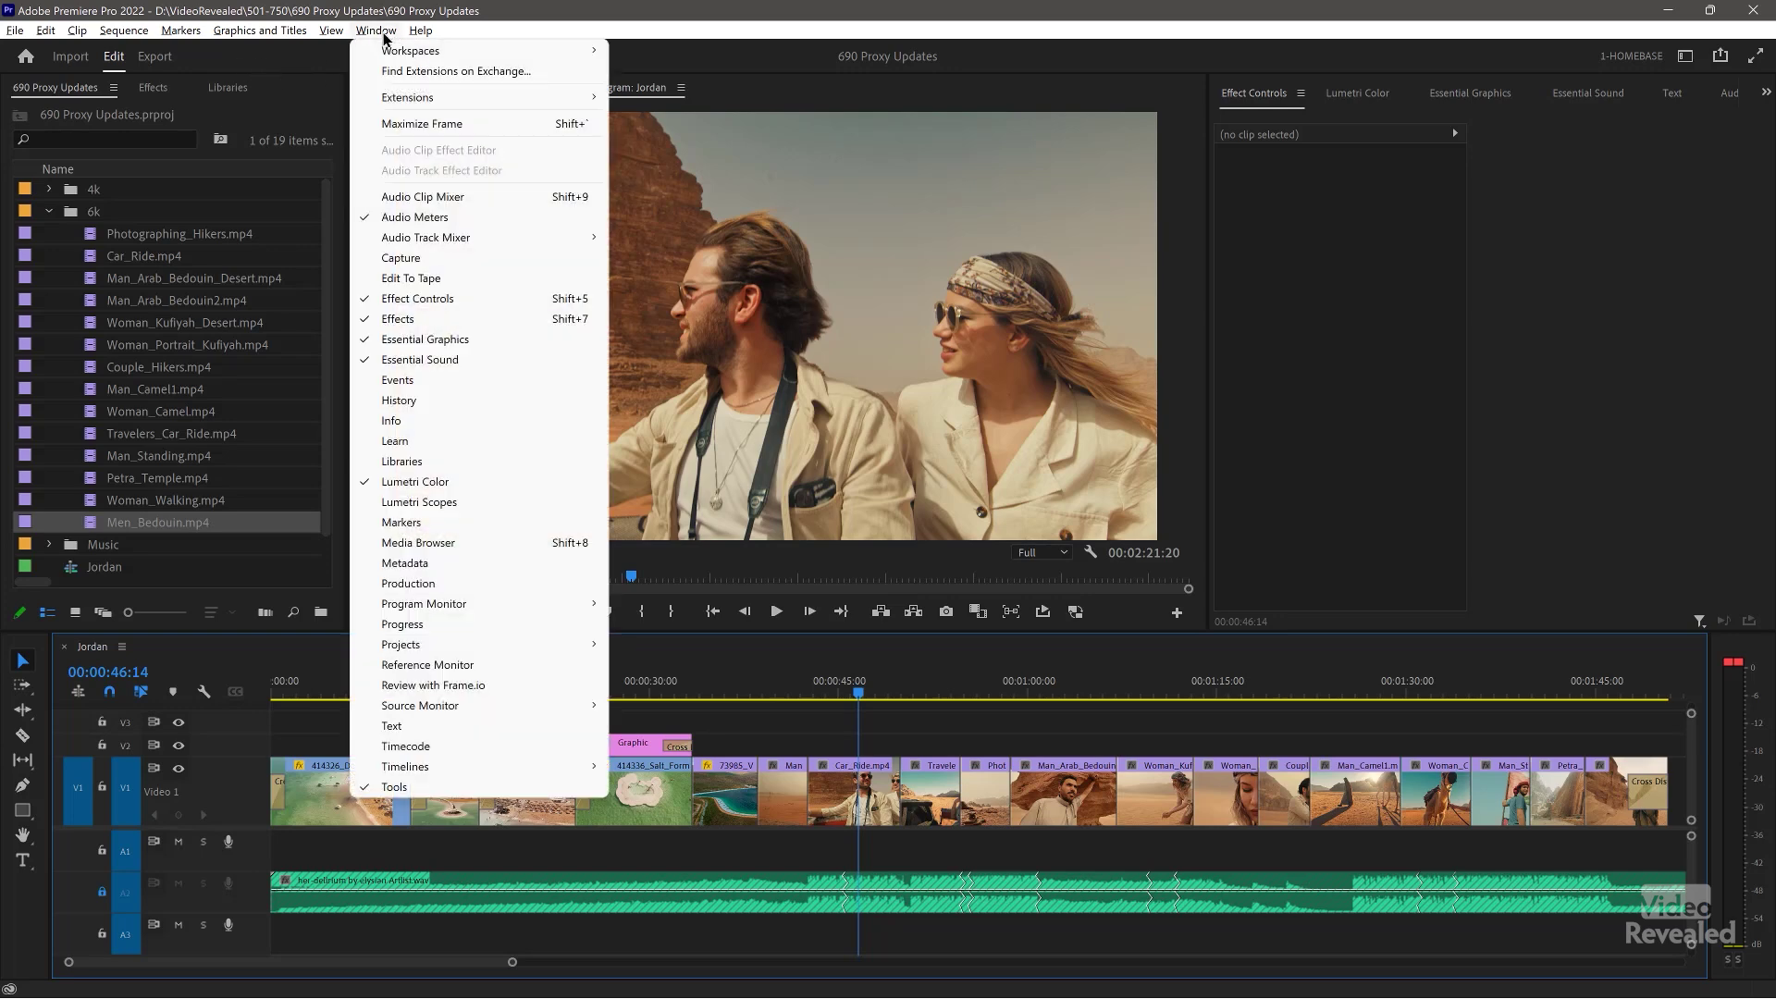
click(1686, 57)
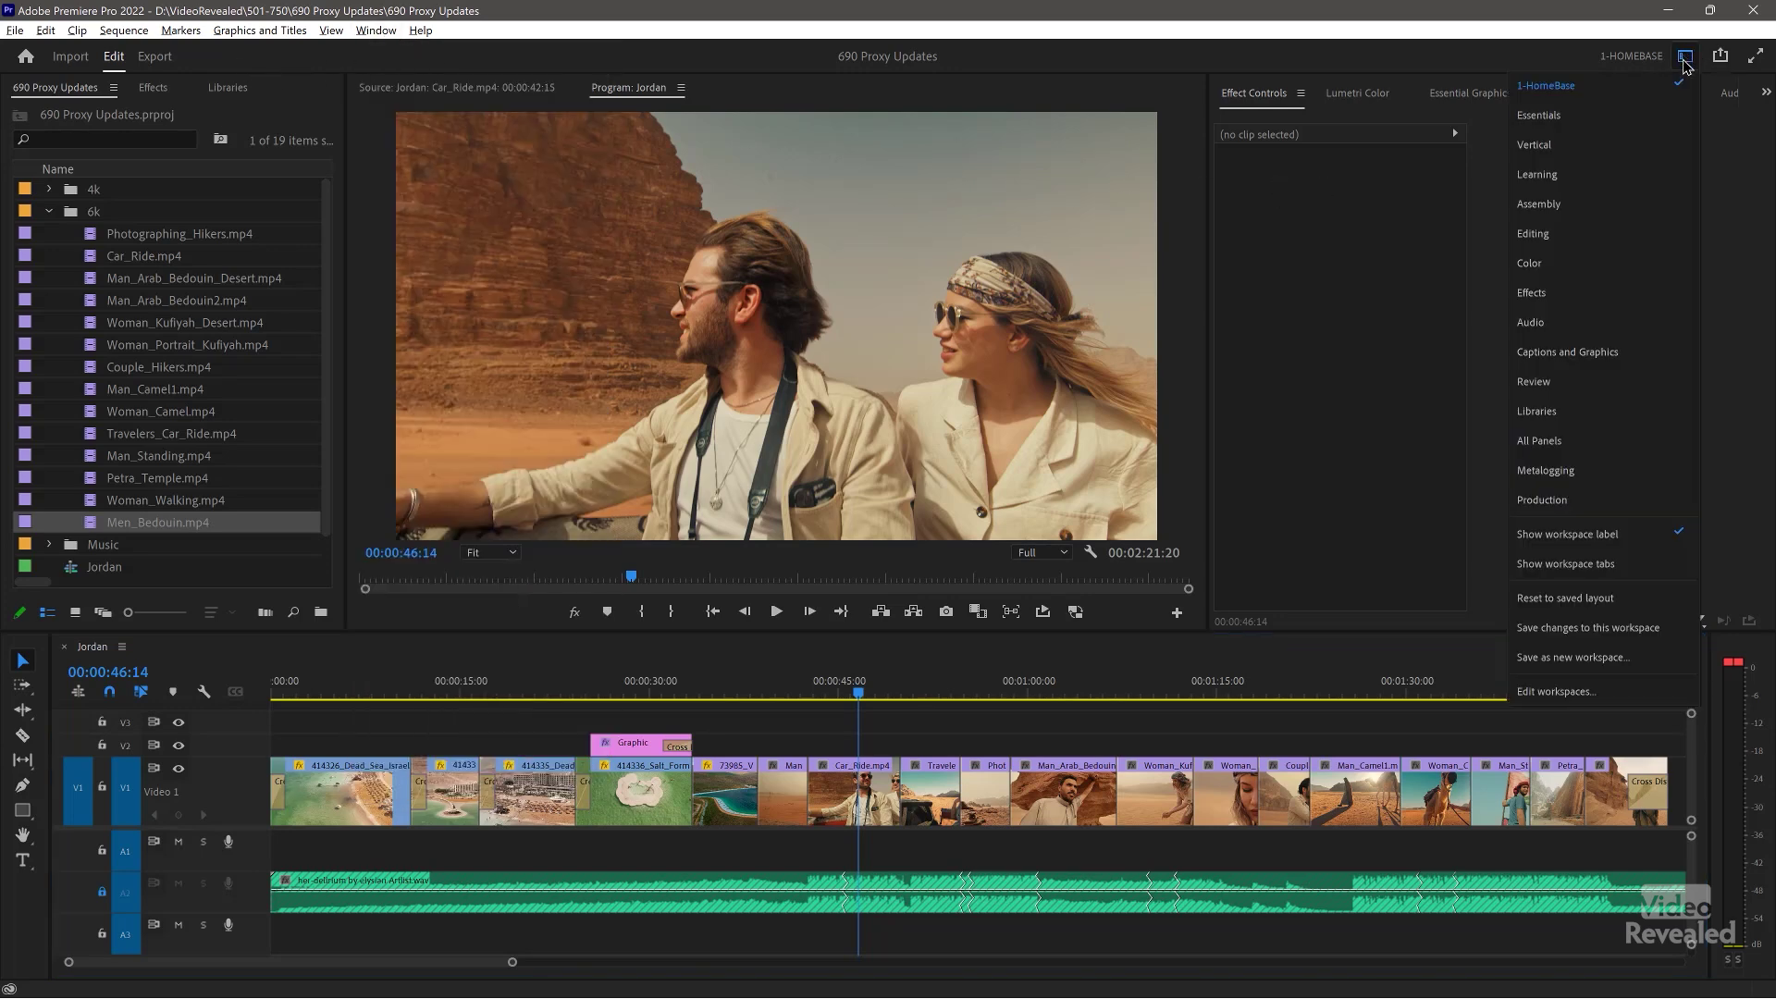
click(1604, 97)
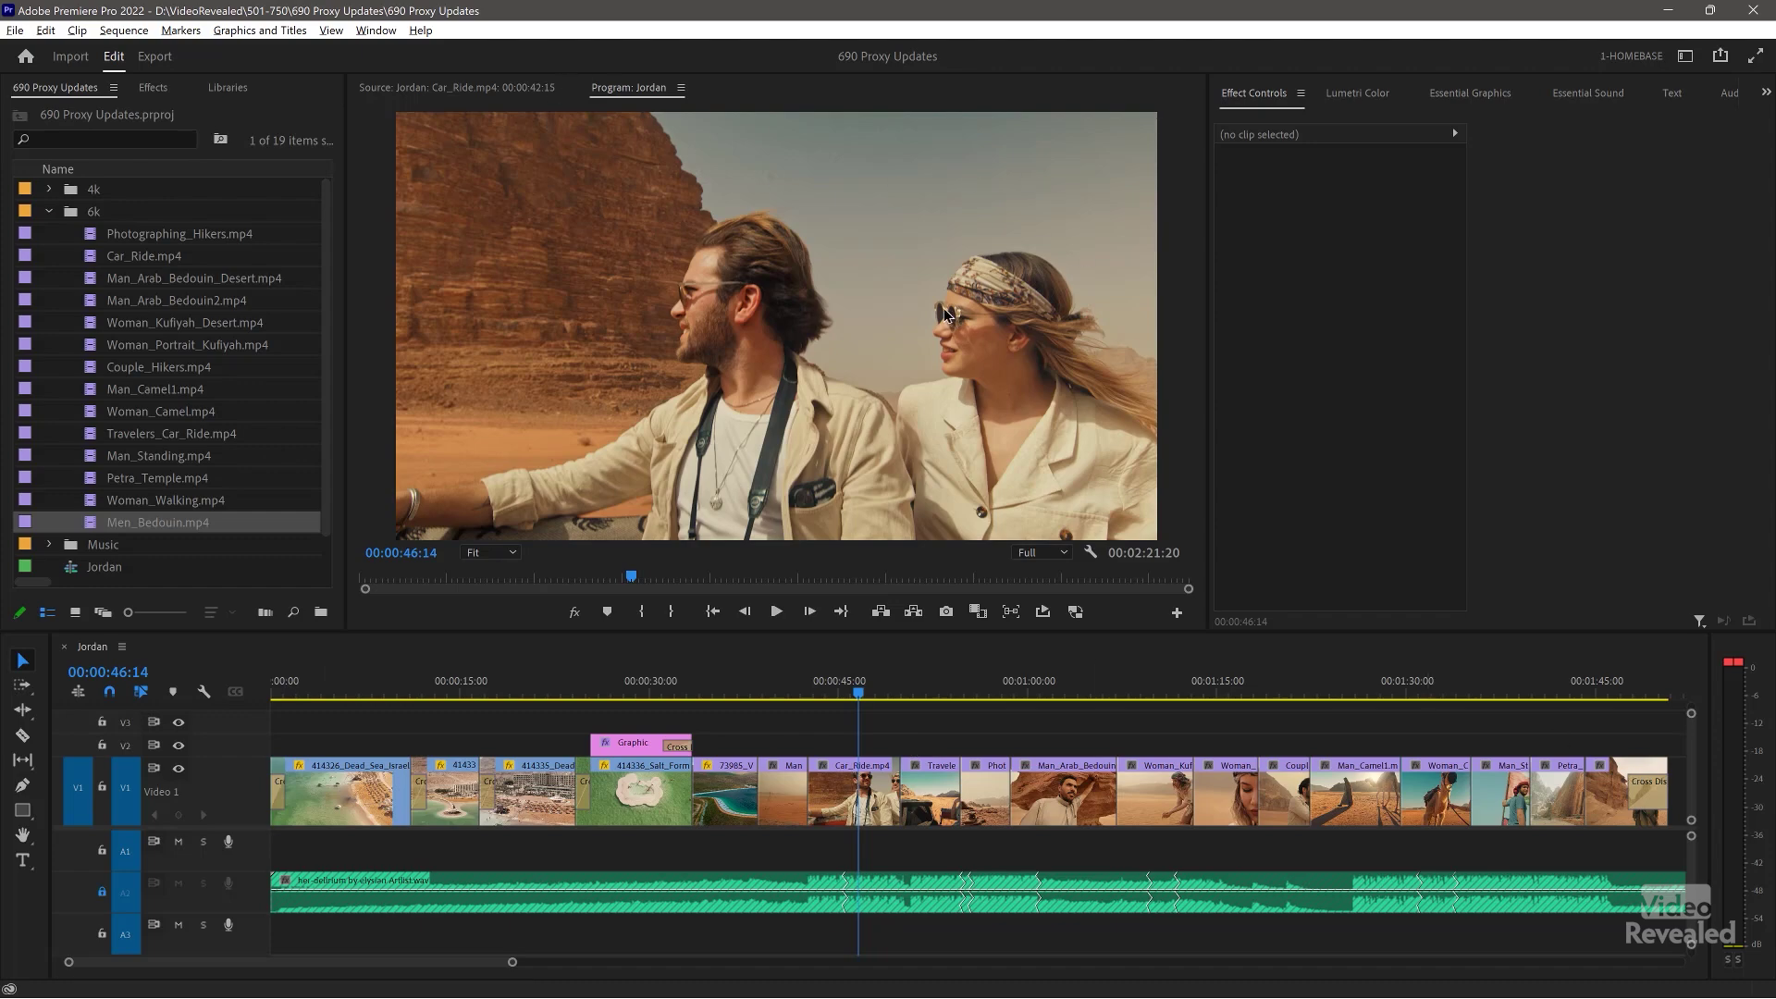
Show the Media Browser and open its ingest settings with ingest enabled
click(376, 33)
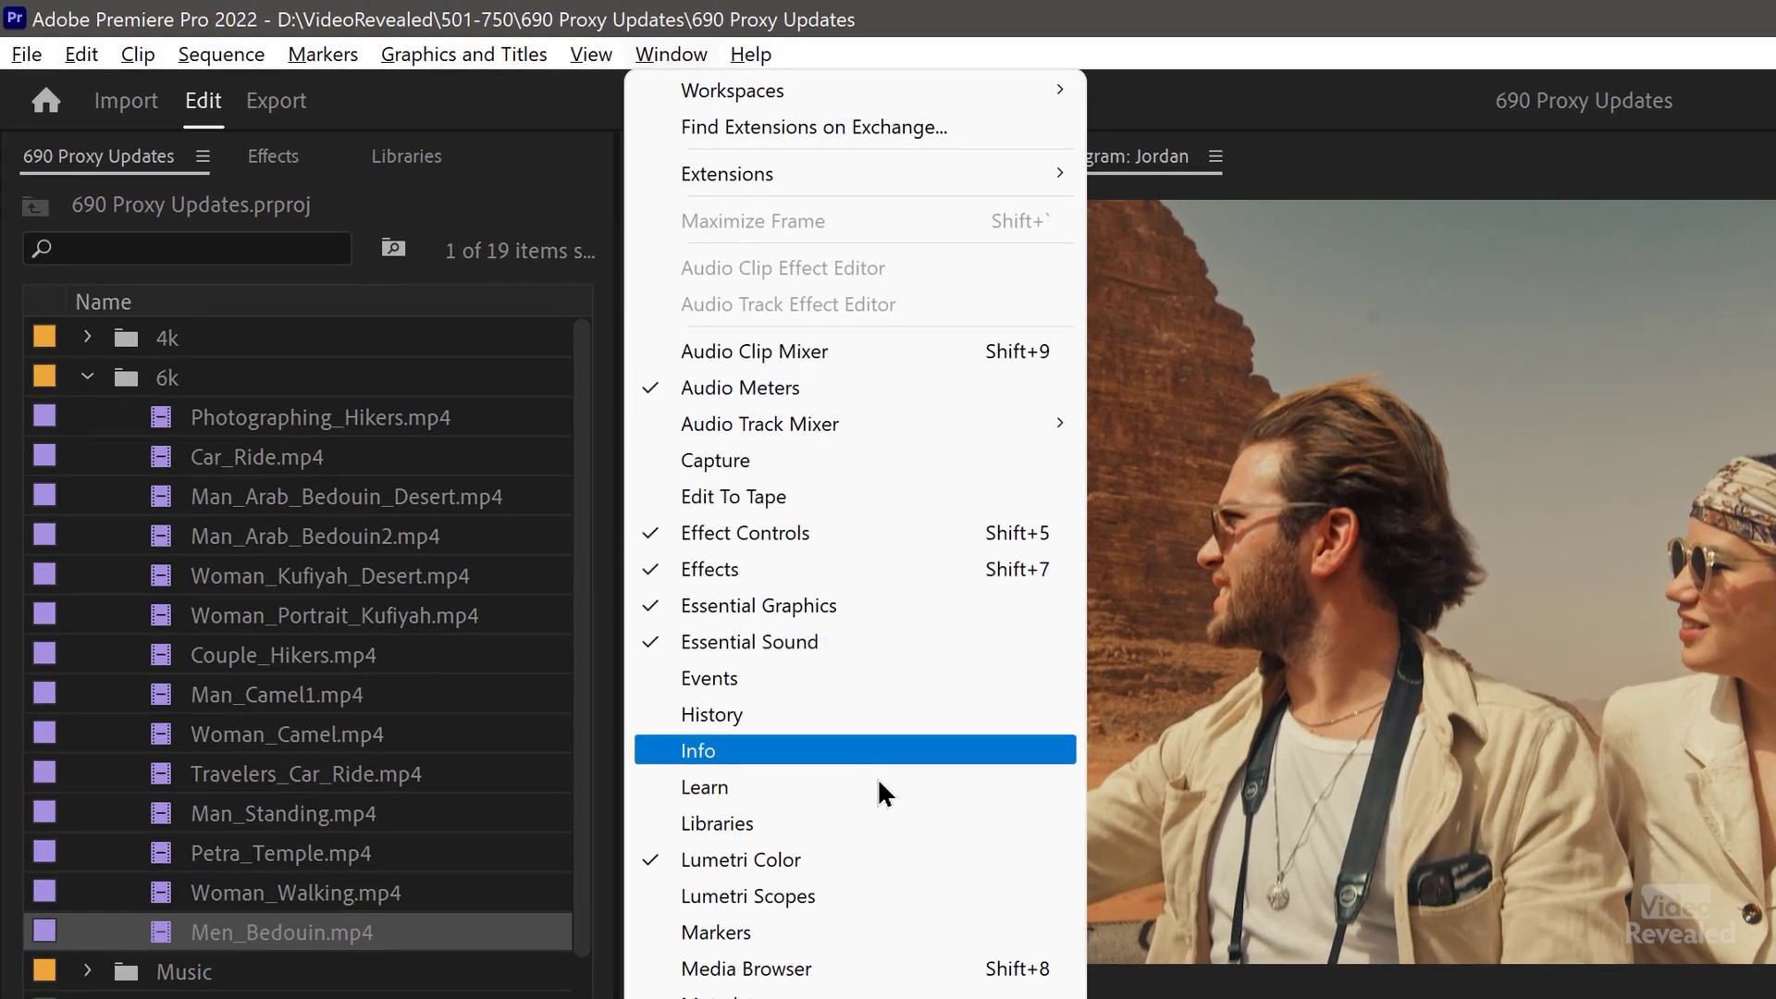
click(870, 972)
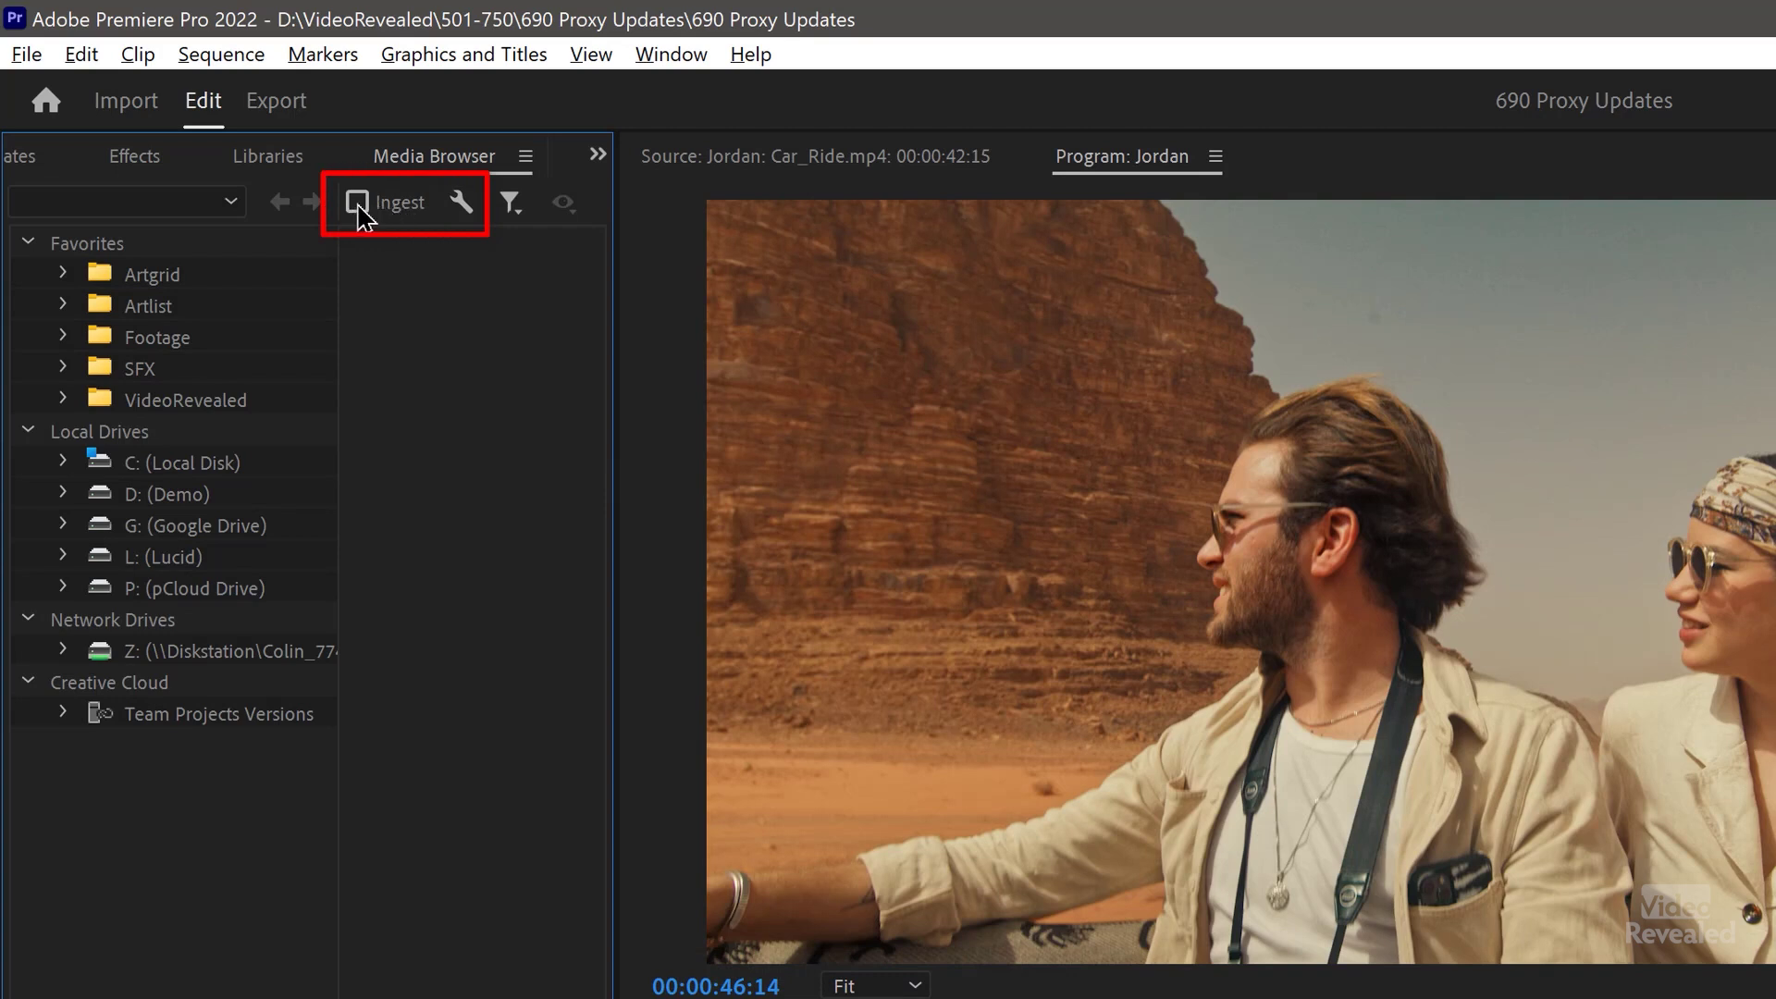
click(460, 205)
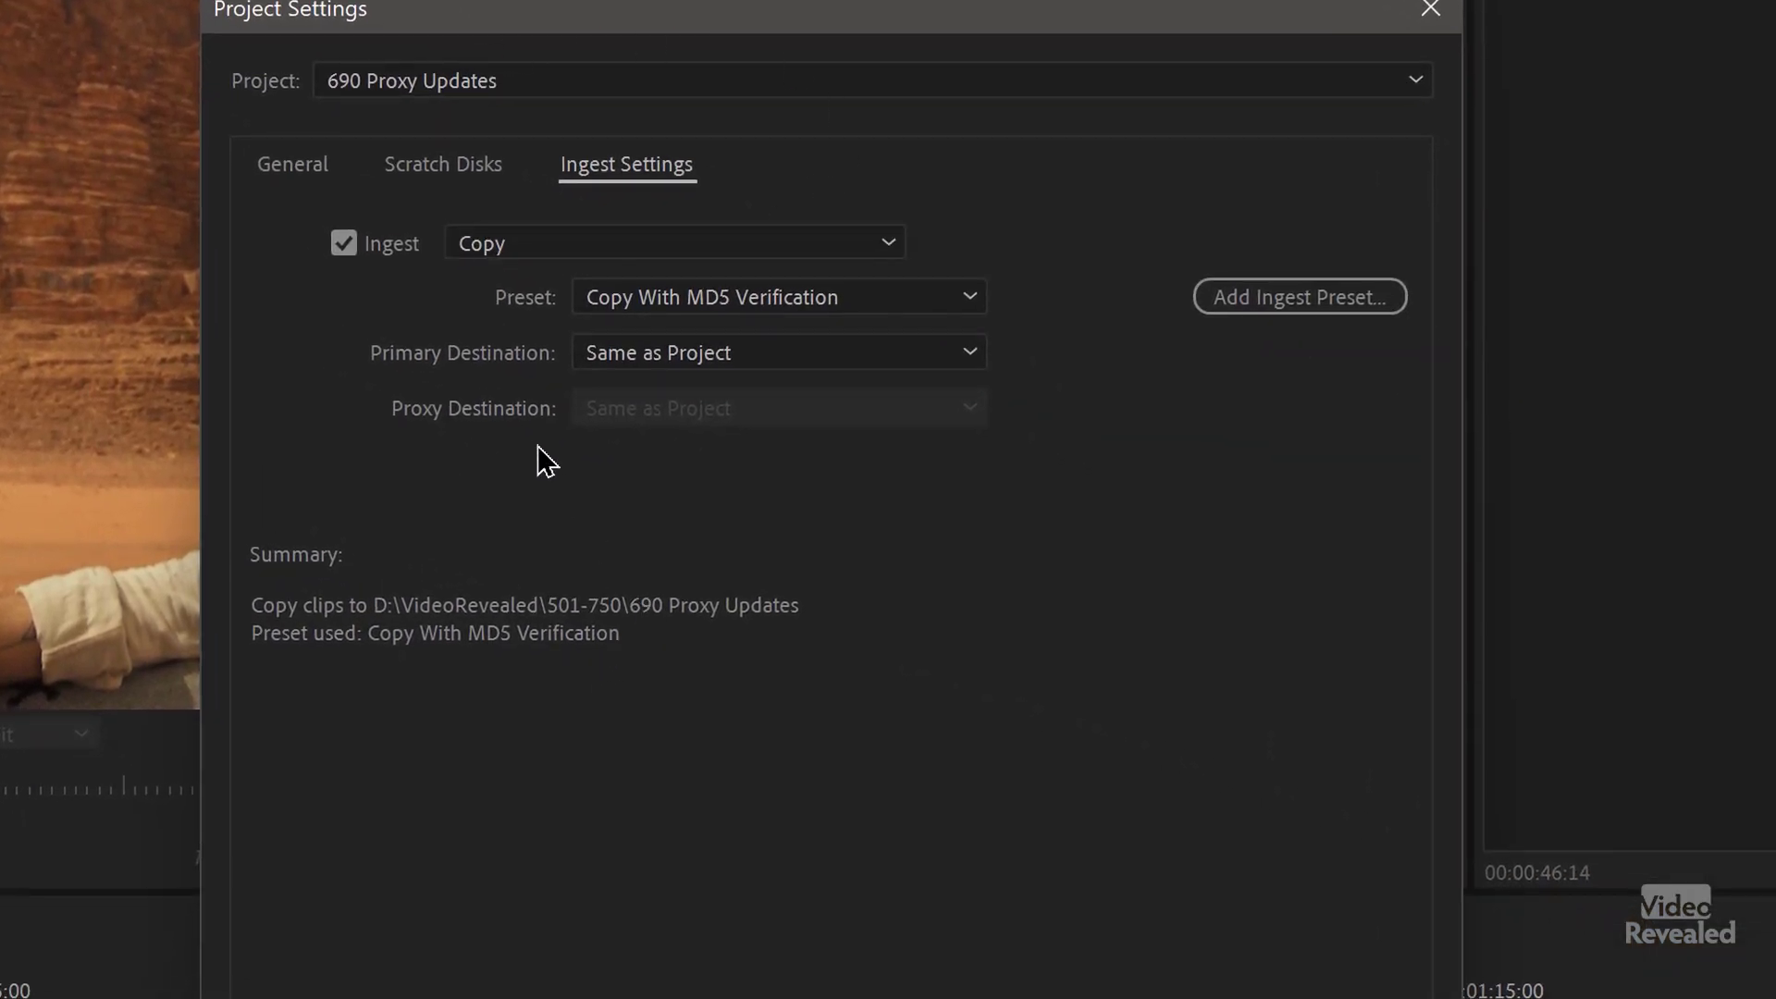
Try Copy and Create Proxies as the ingest action, and switch the action to Transcode
click(801, 250)
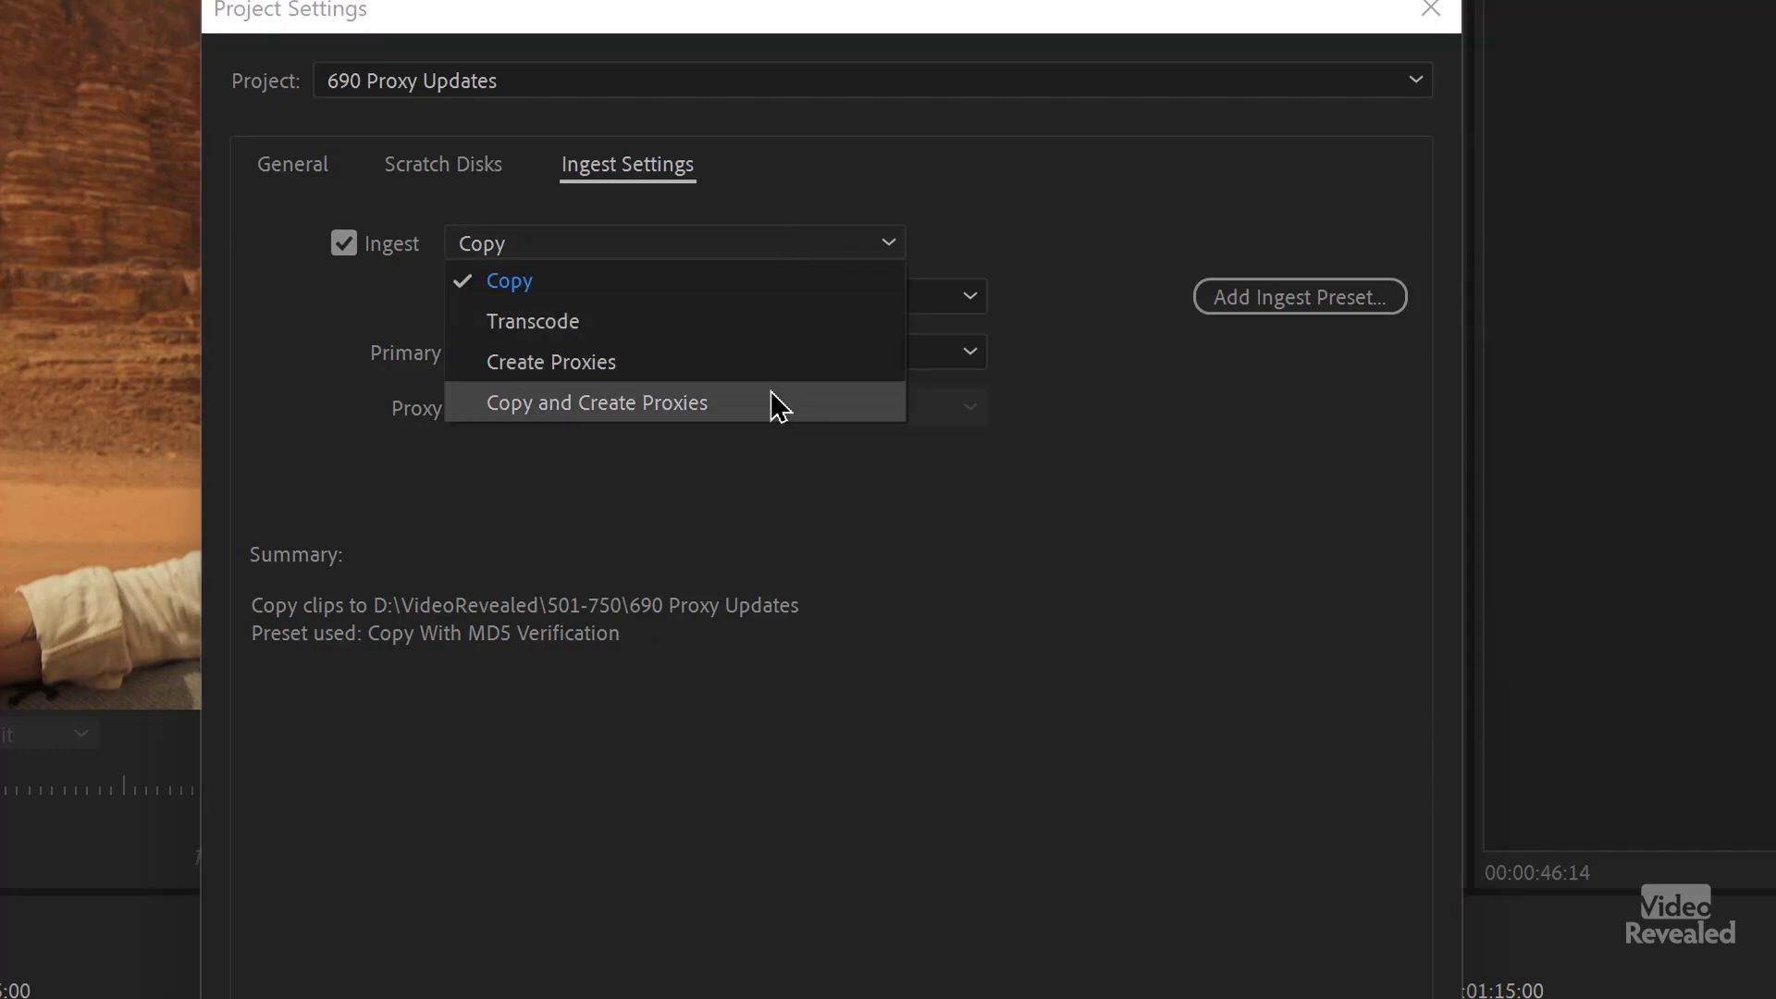
click(785, 423)
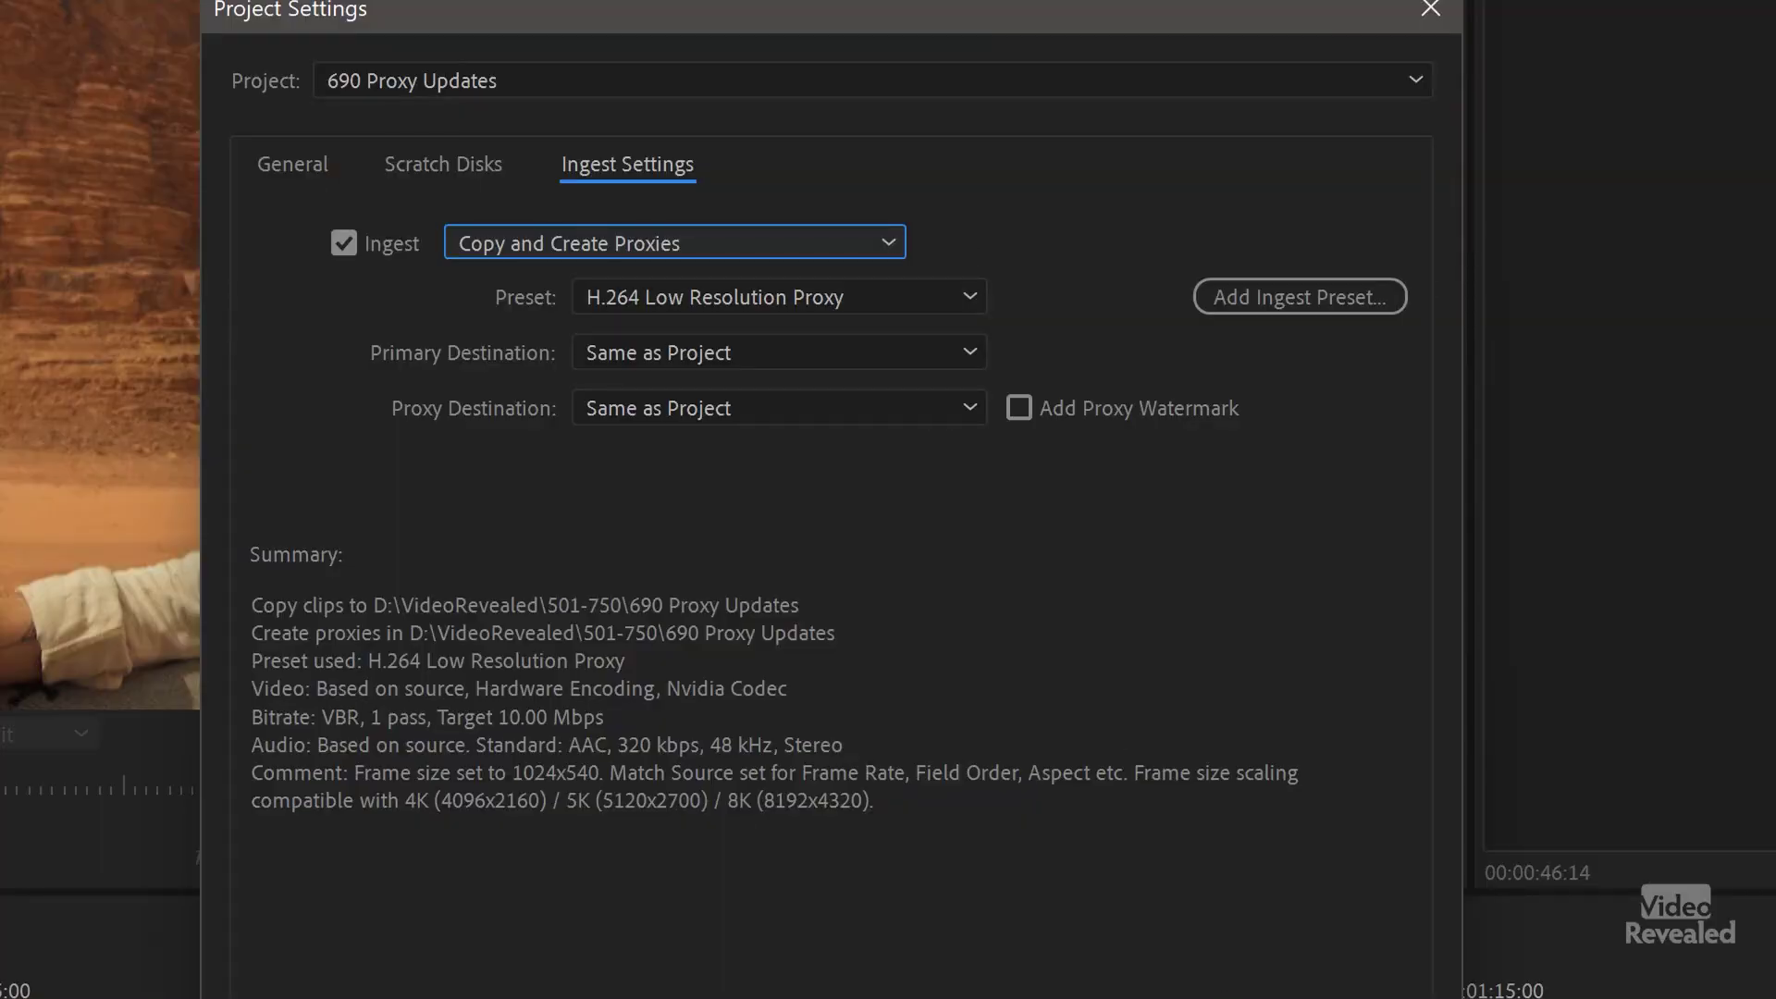
click(778, 254)
click(647, 331)
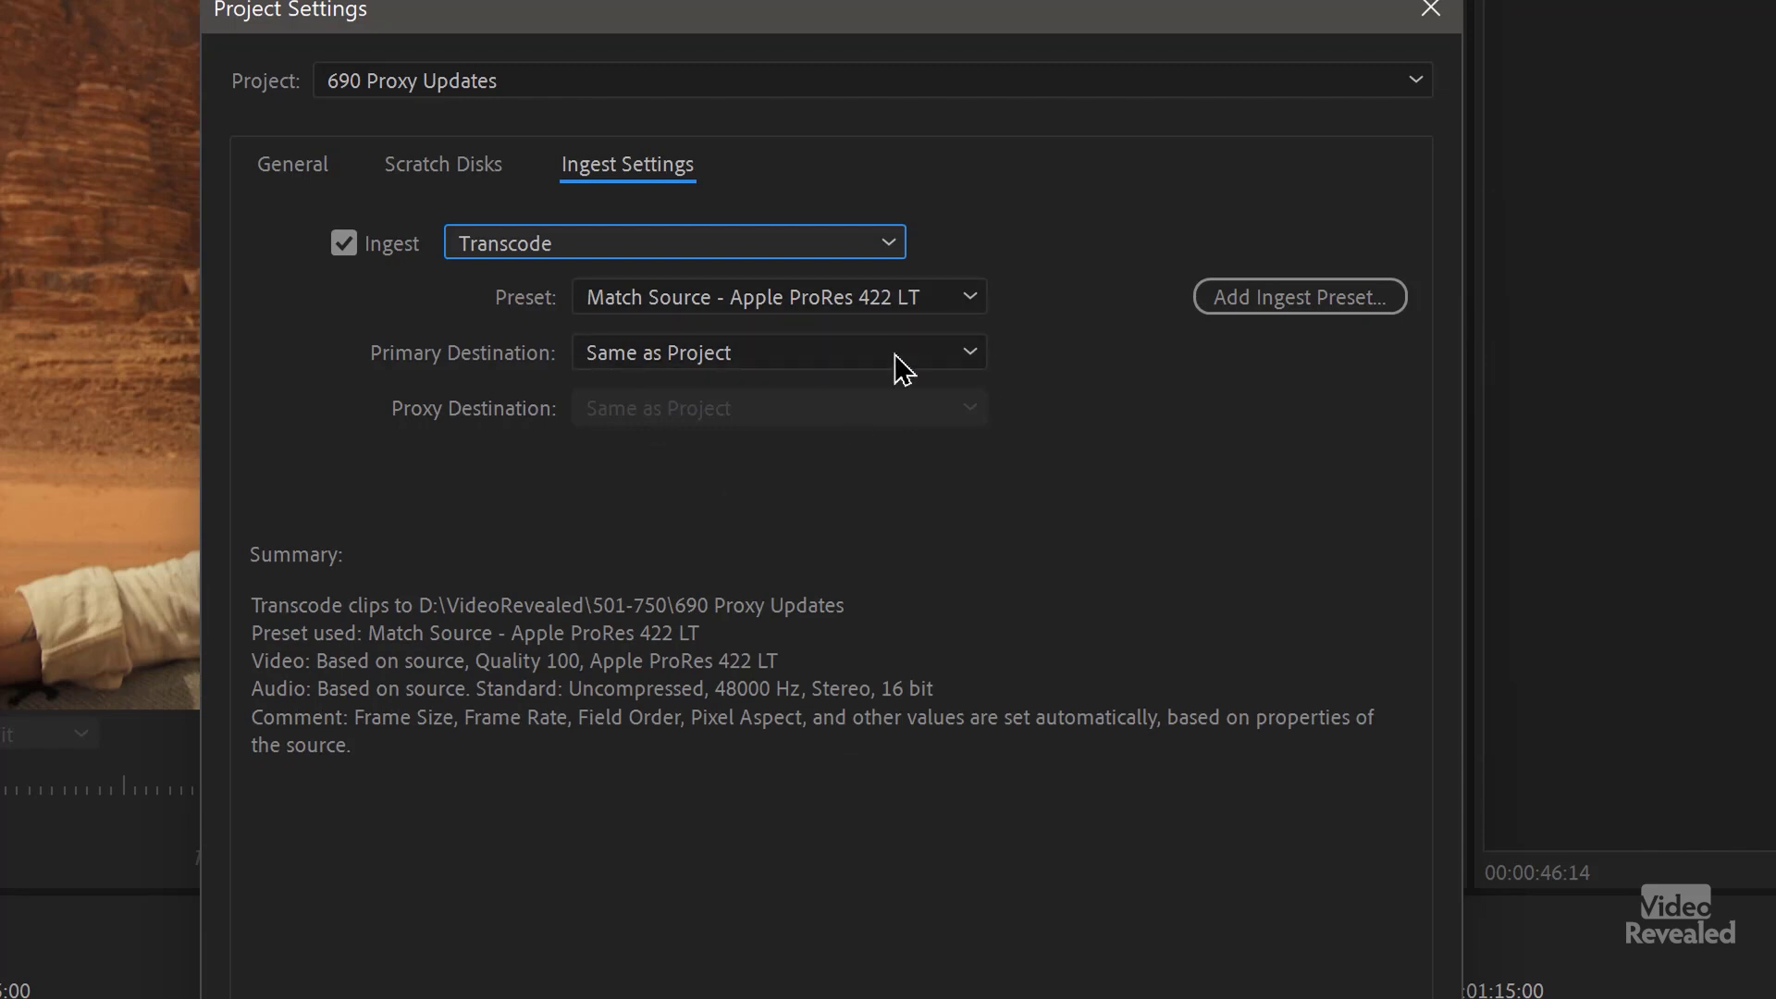
Examine the available transcode presets while keeping Match Source - Apple ProRes 422 LT
click(779, 306)
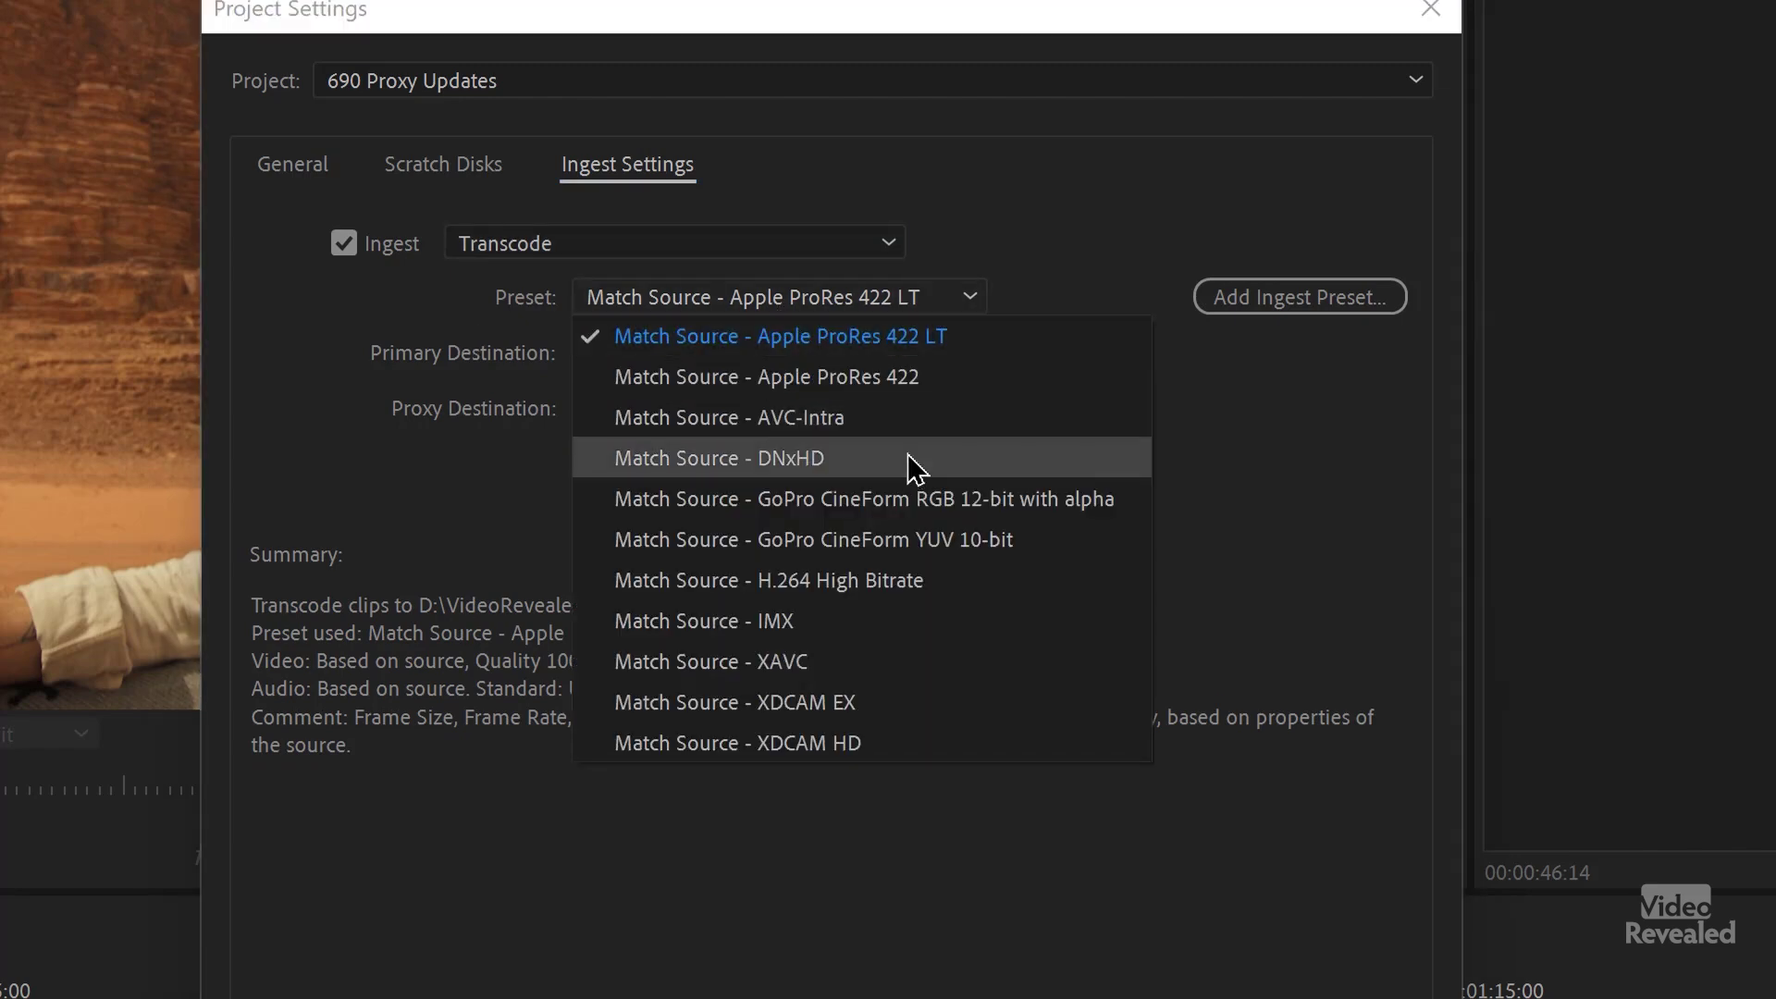
click(1273, 496)
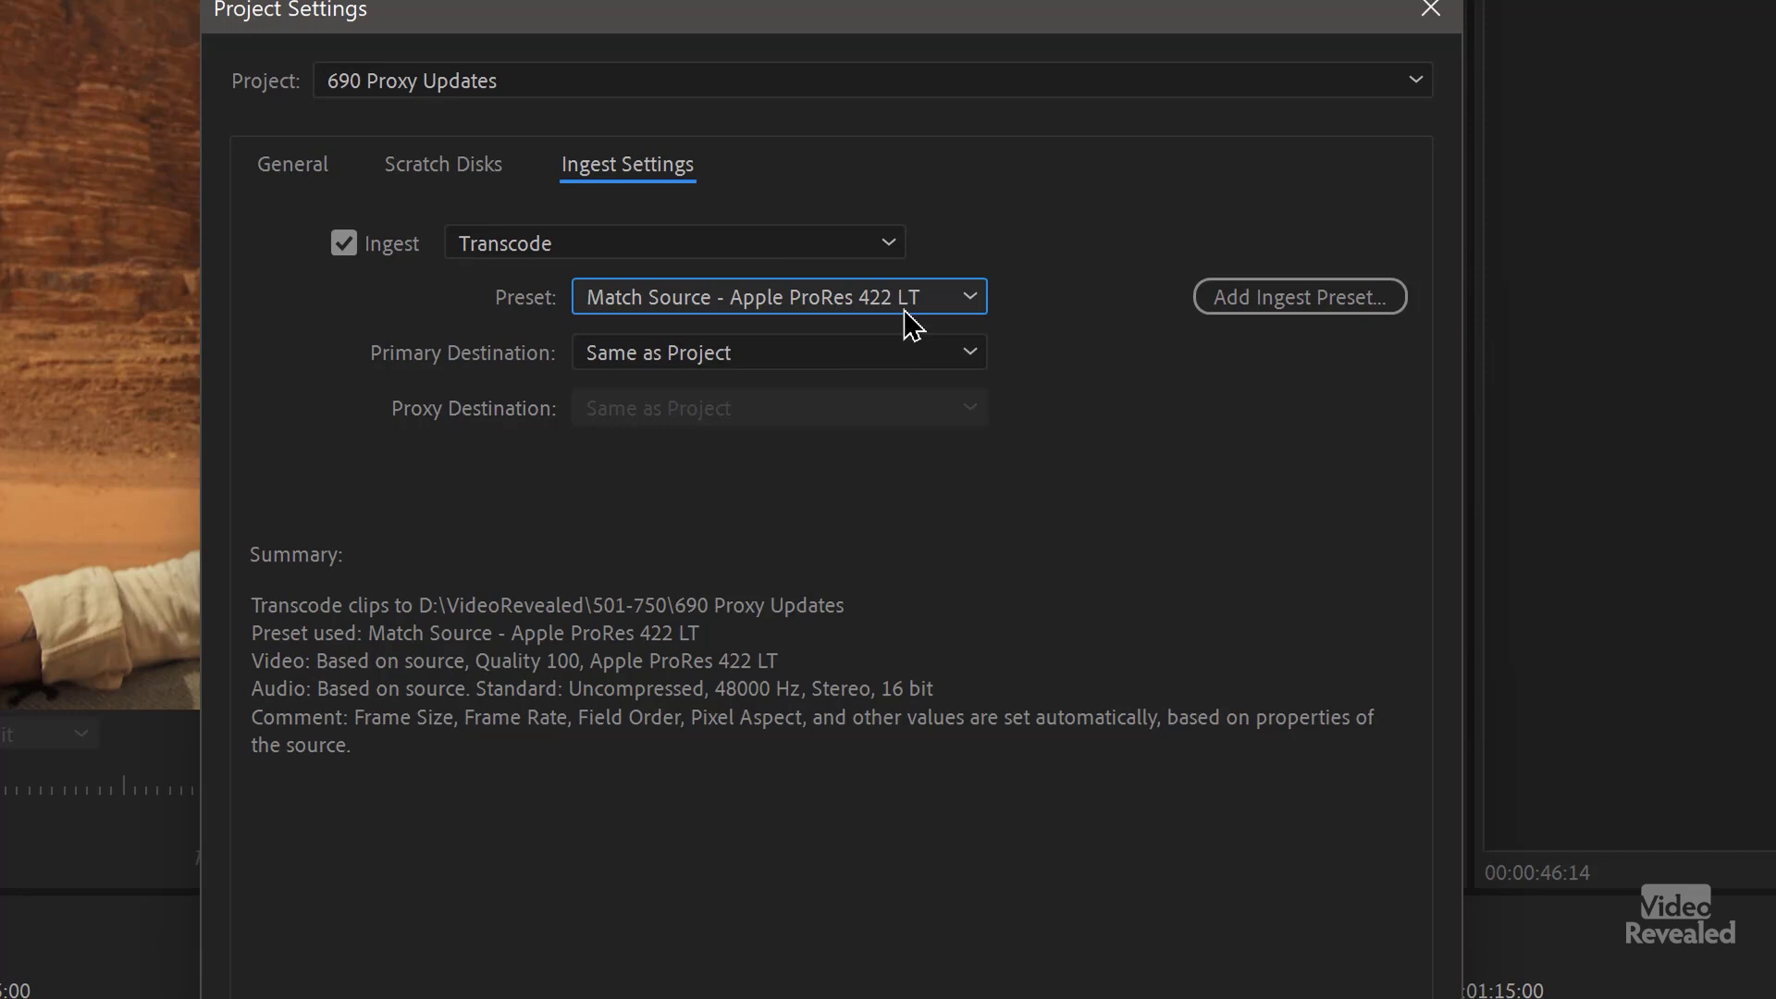
click(905, 309)
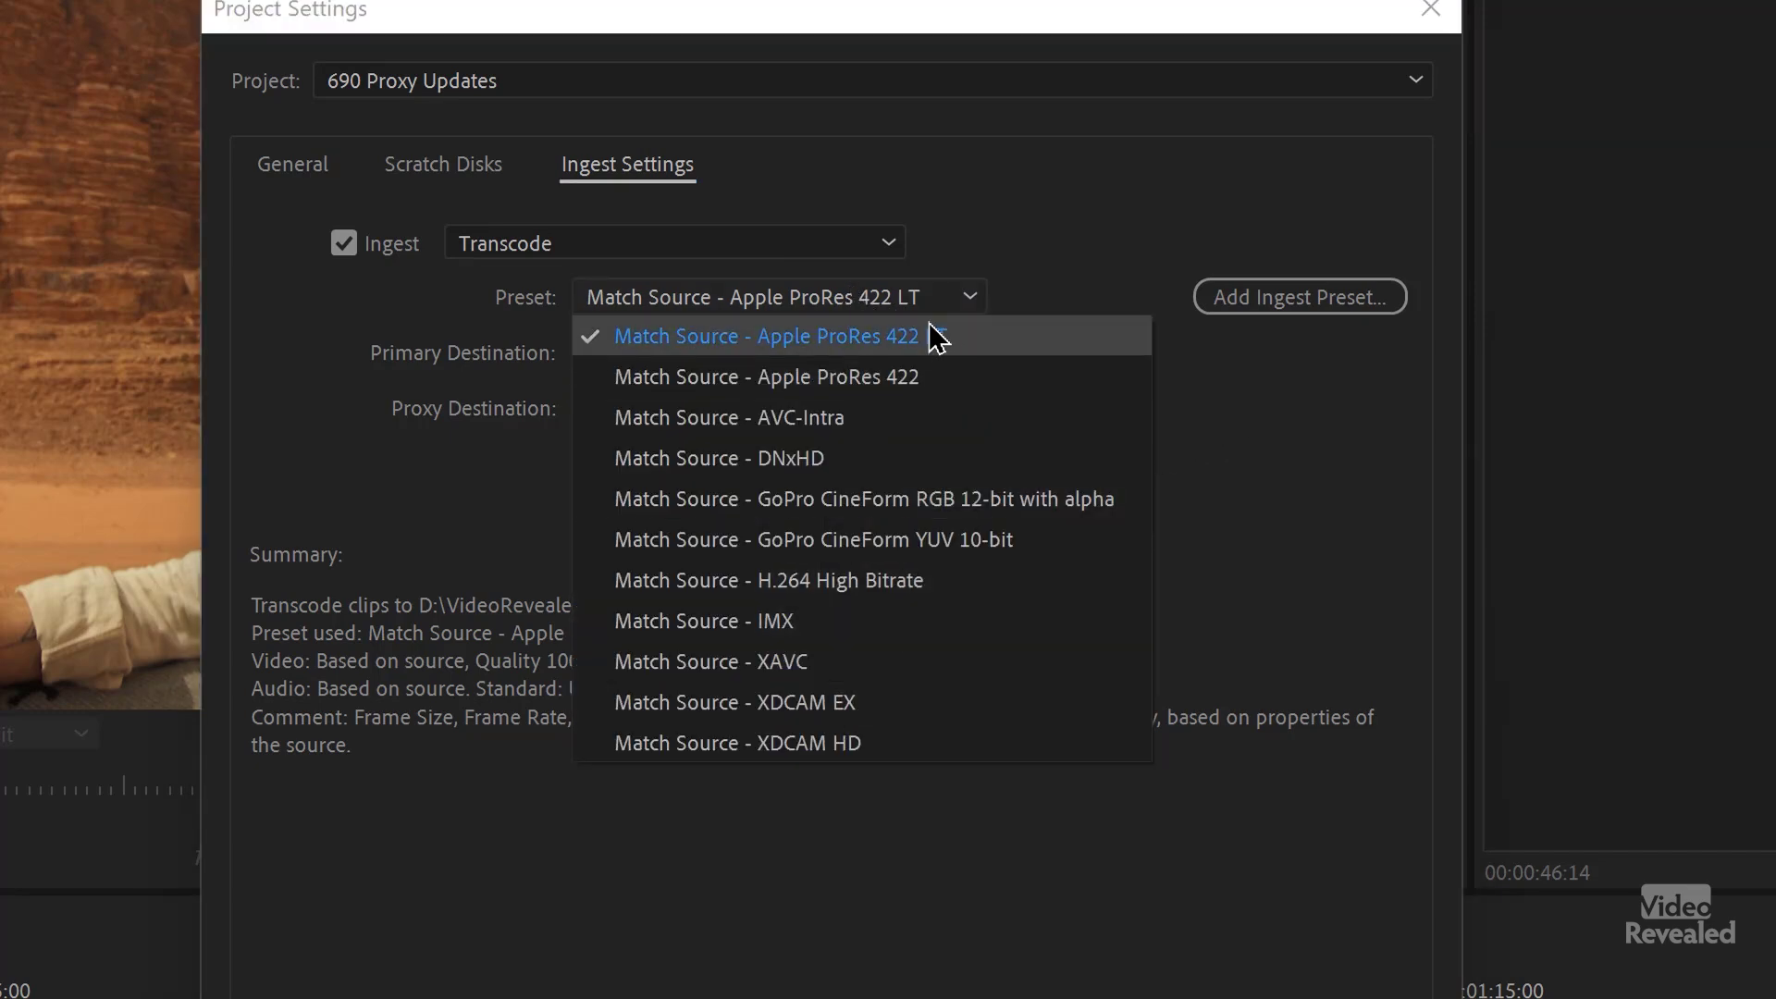
click(1237, 403)
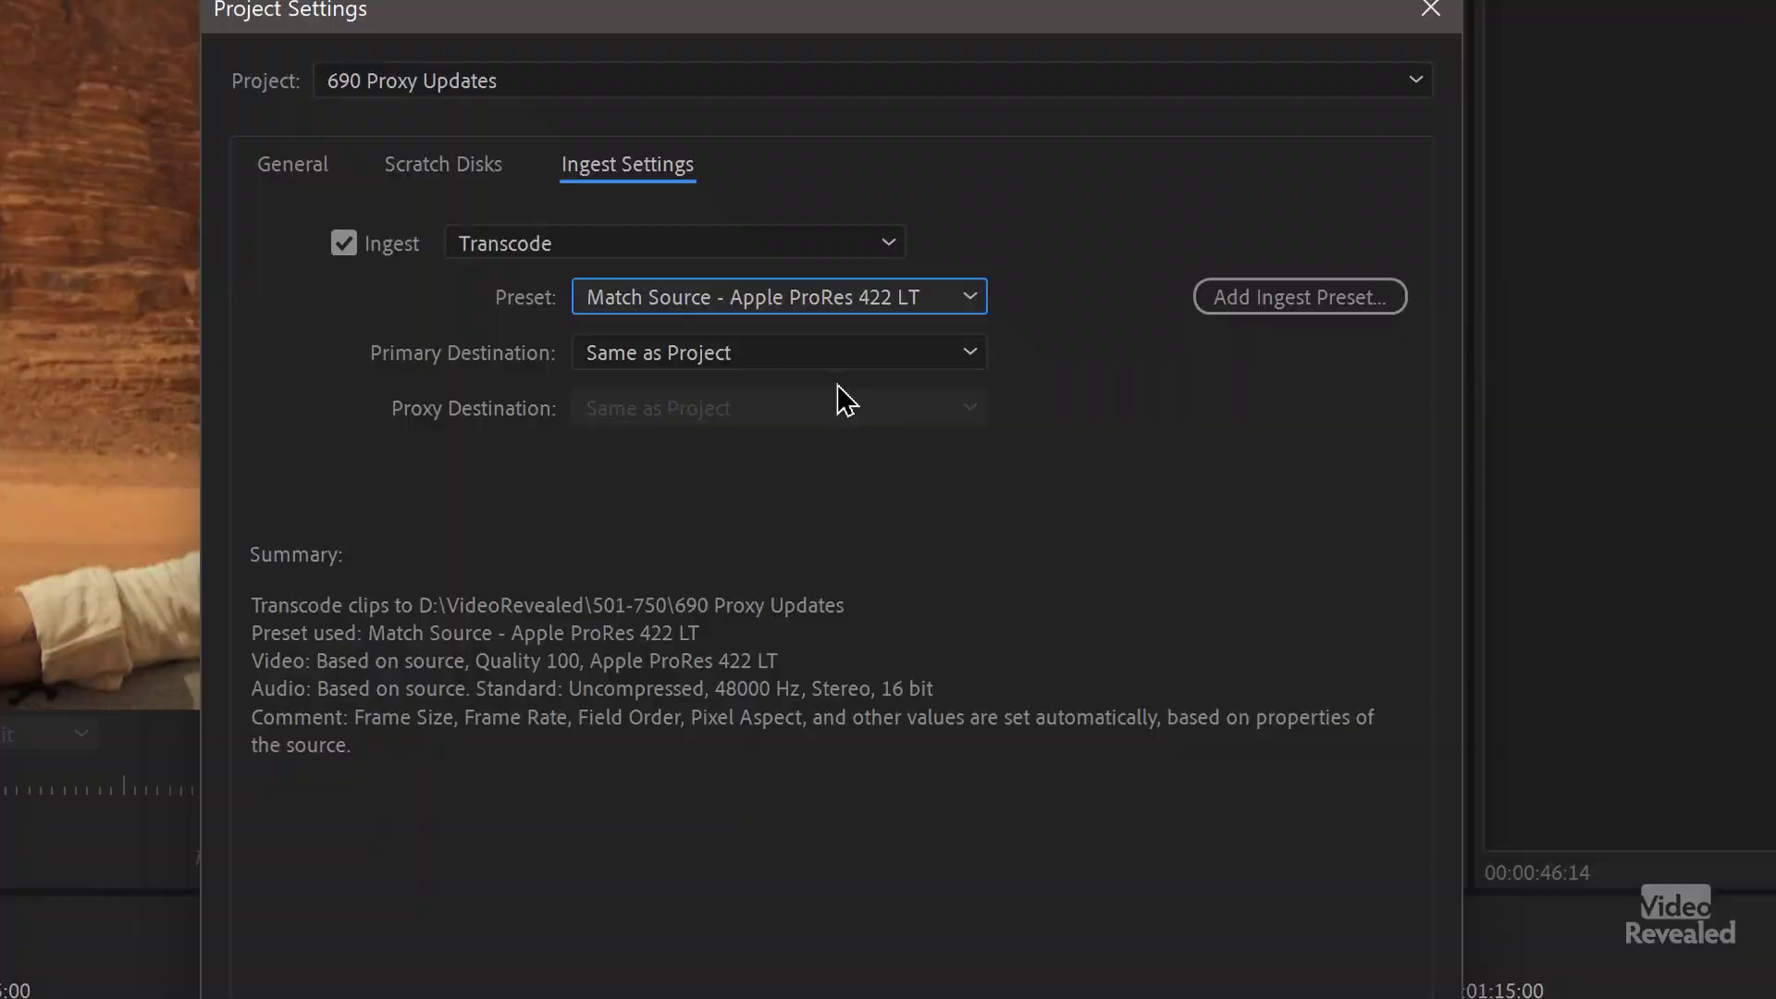
Set the primary ingest destination to a new folder named Proxy inside D:\Footage\Artgrid\Locations\Jordan\6k
click(829, 353)
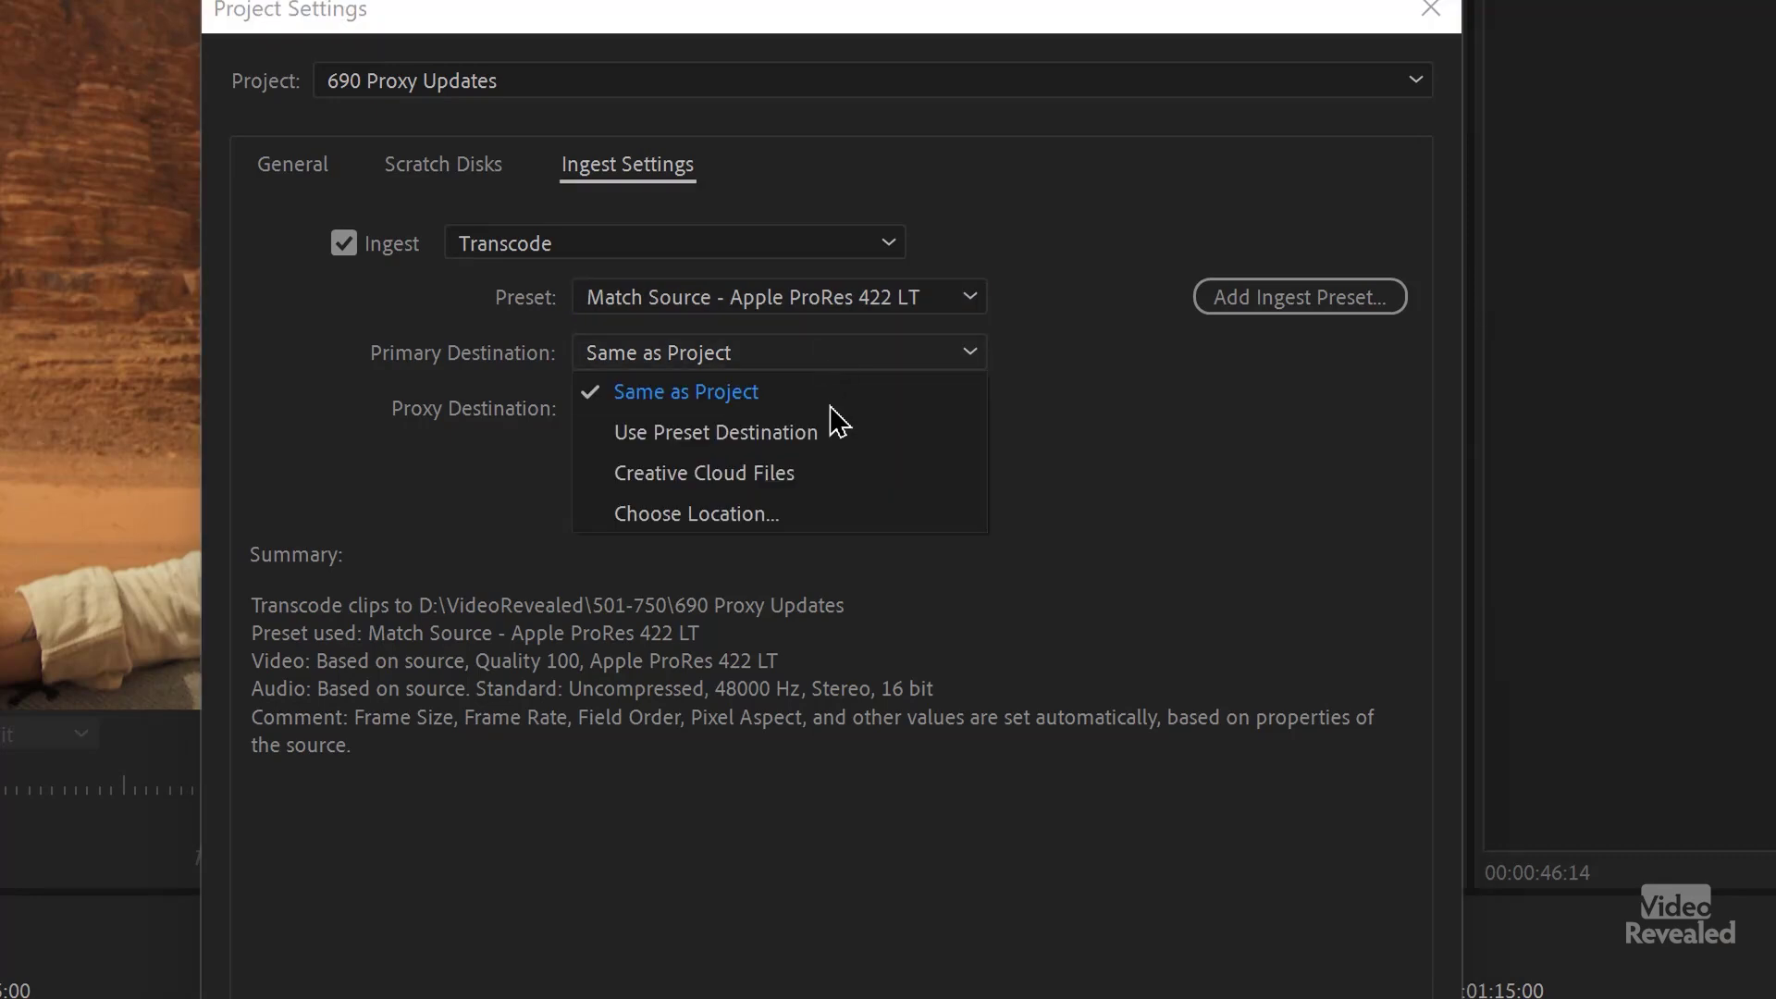
click(818, 511)
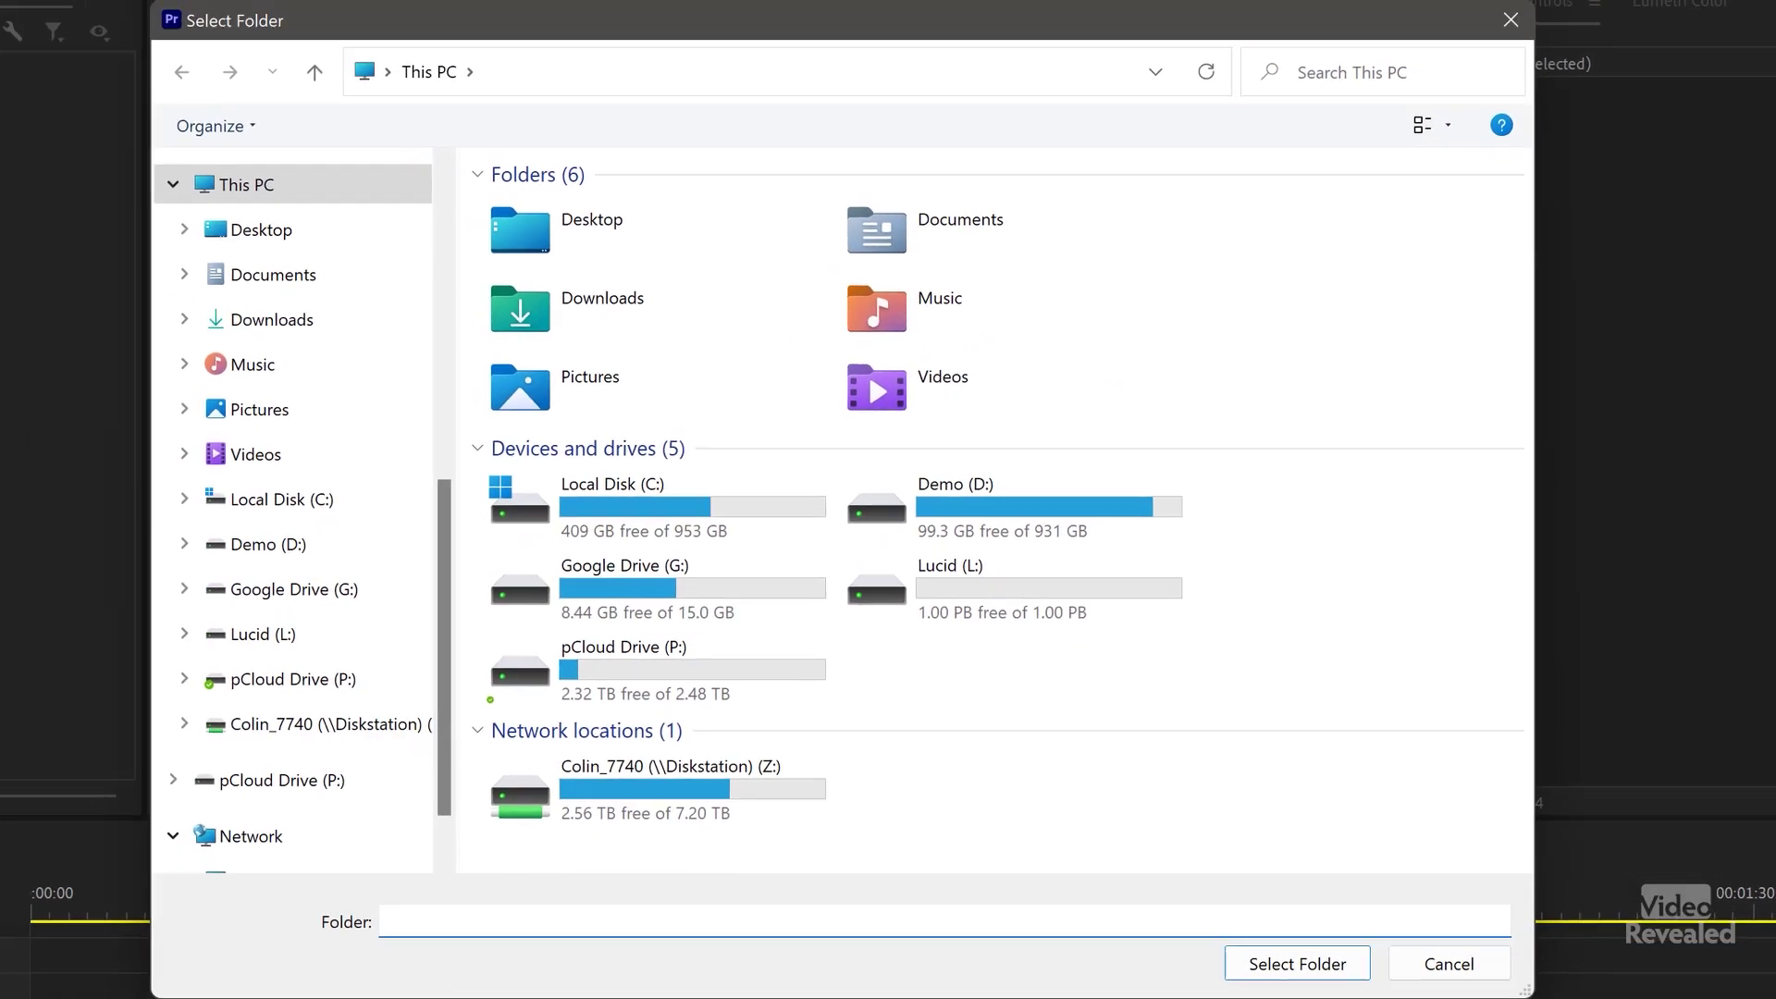
key(ctrl+g)
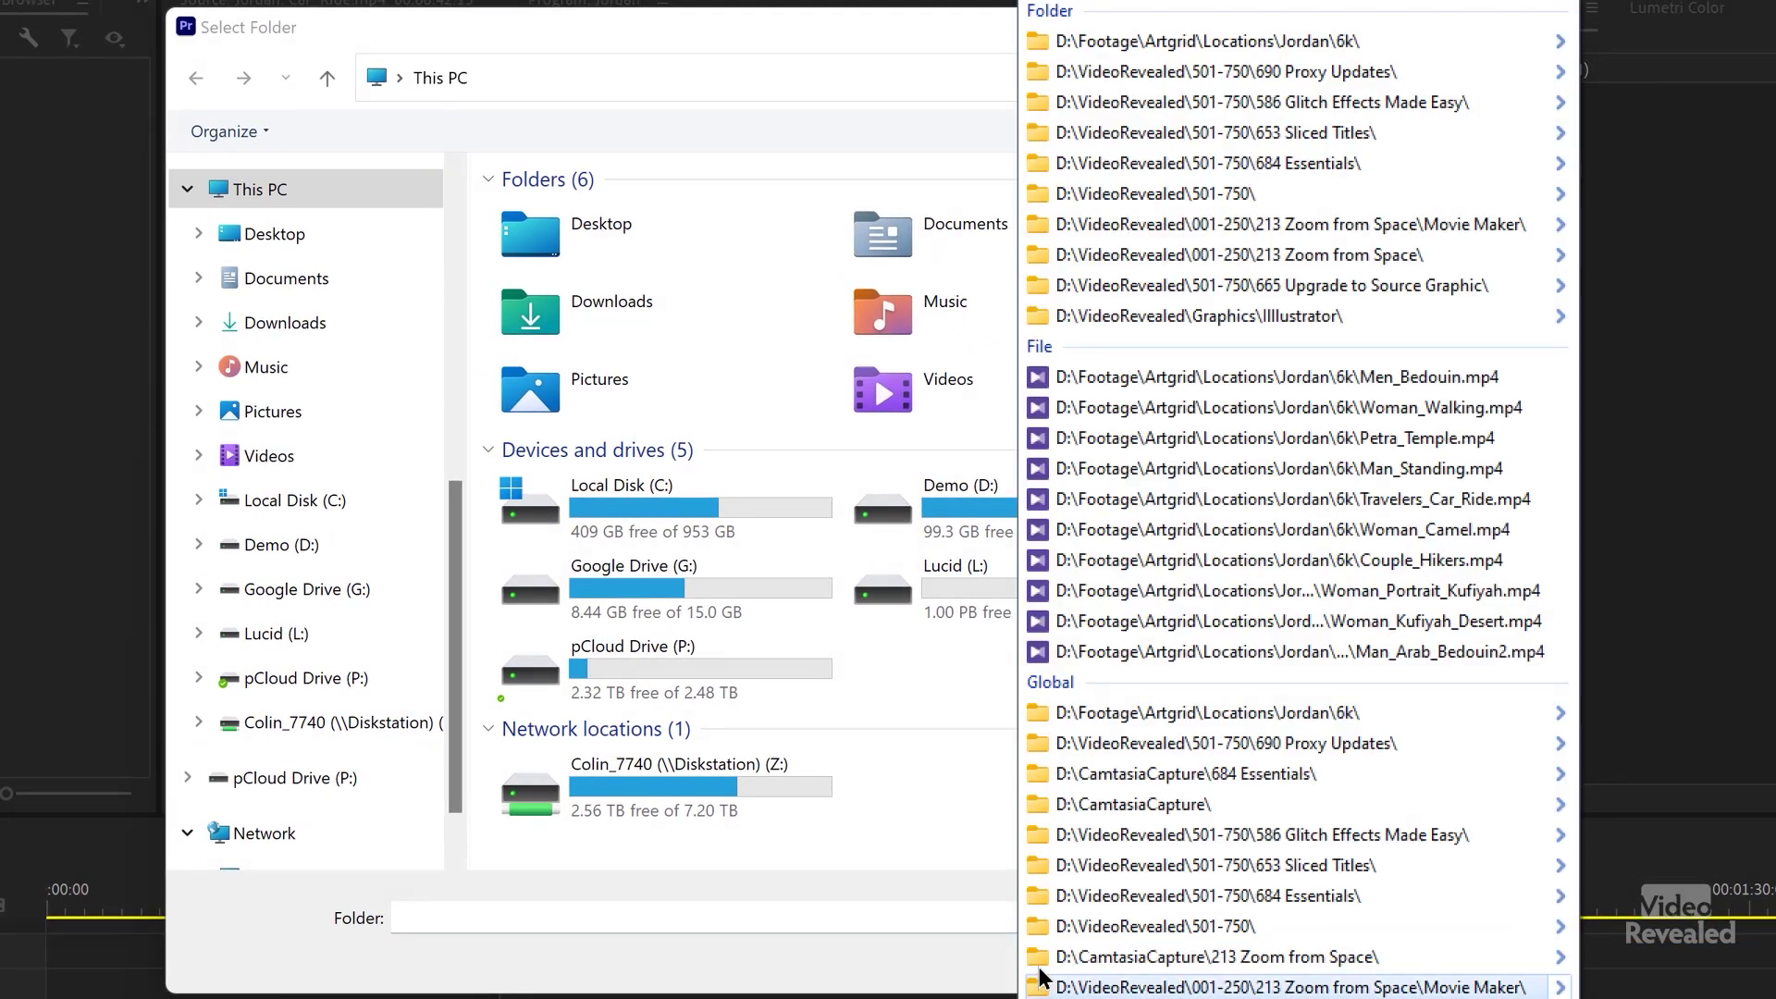
click(1113, 720)
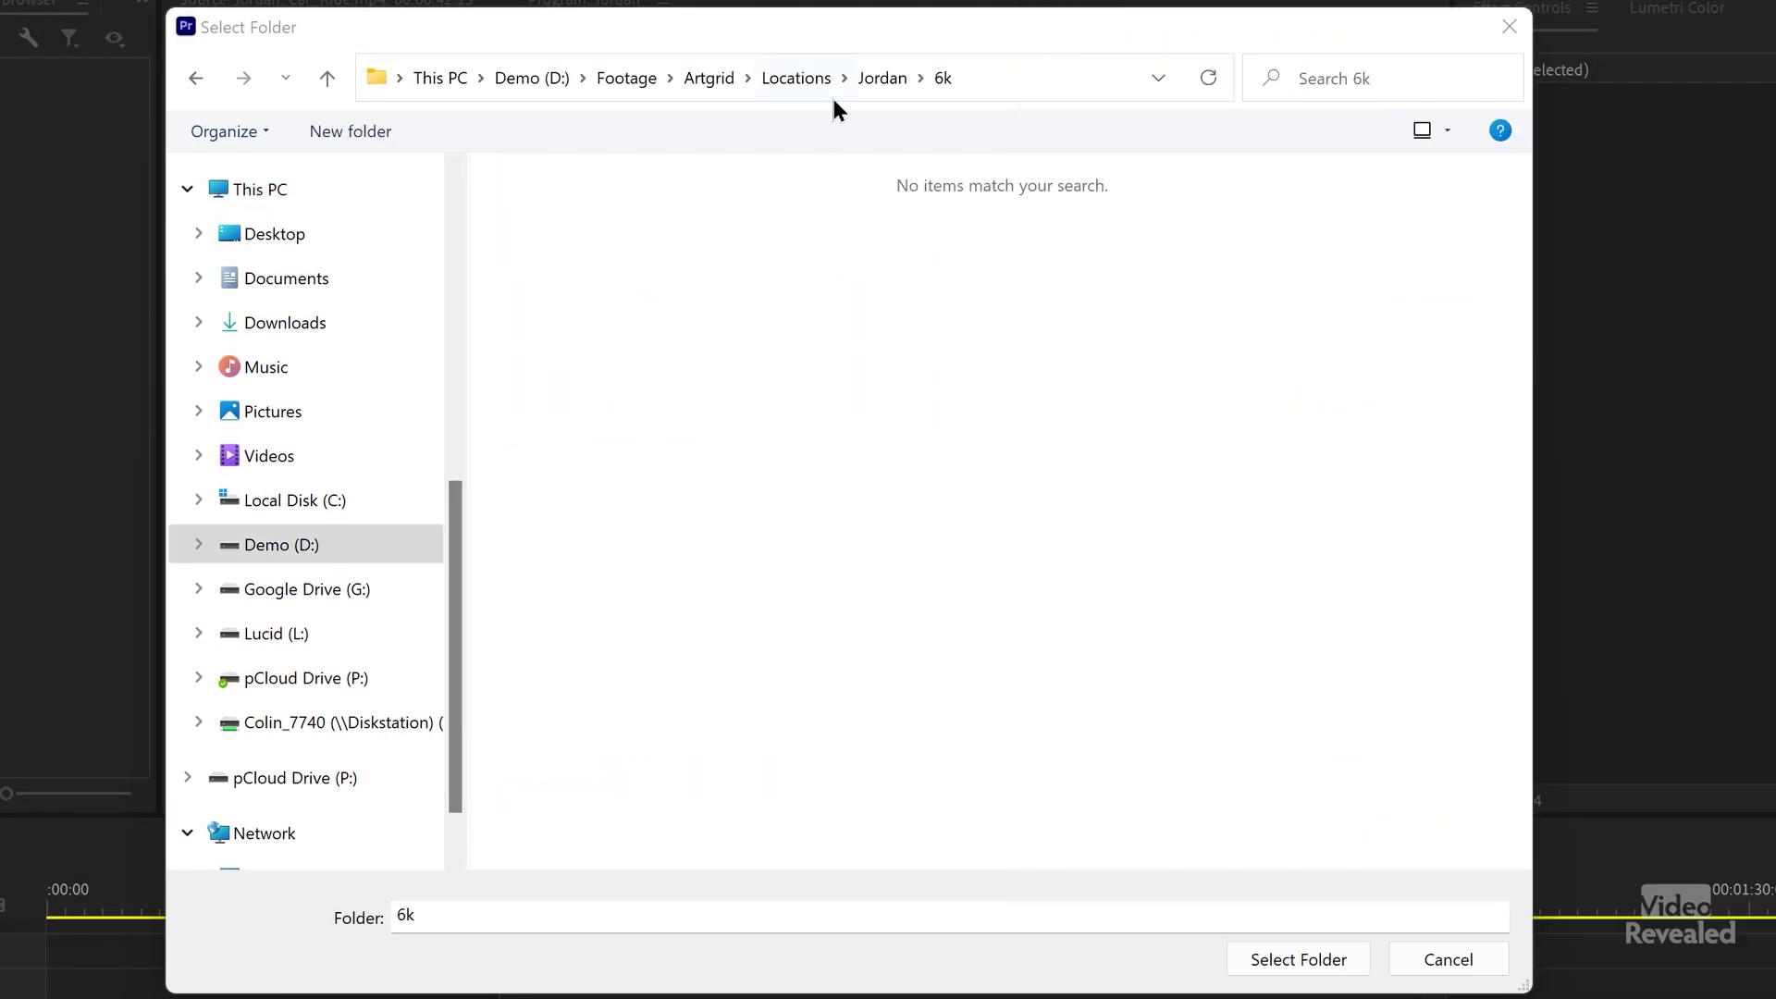
click(385, 135)
text(Proxy)
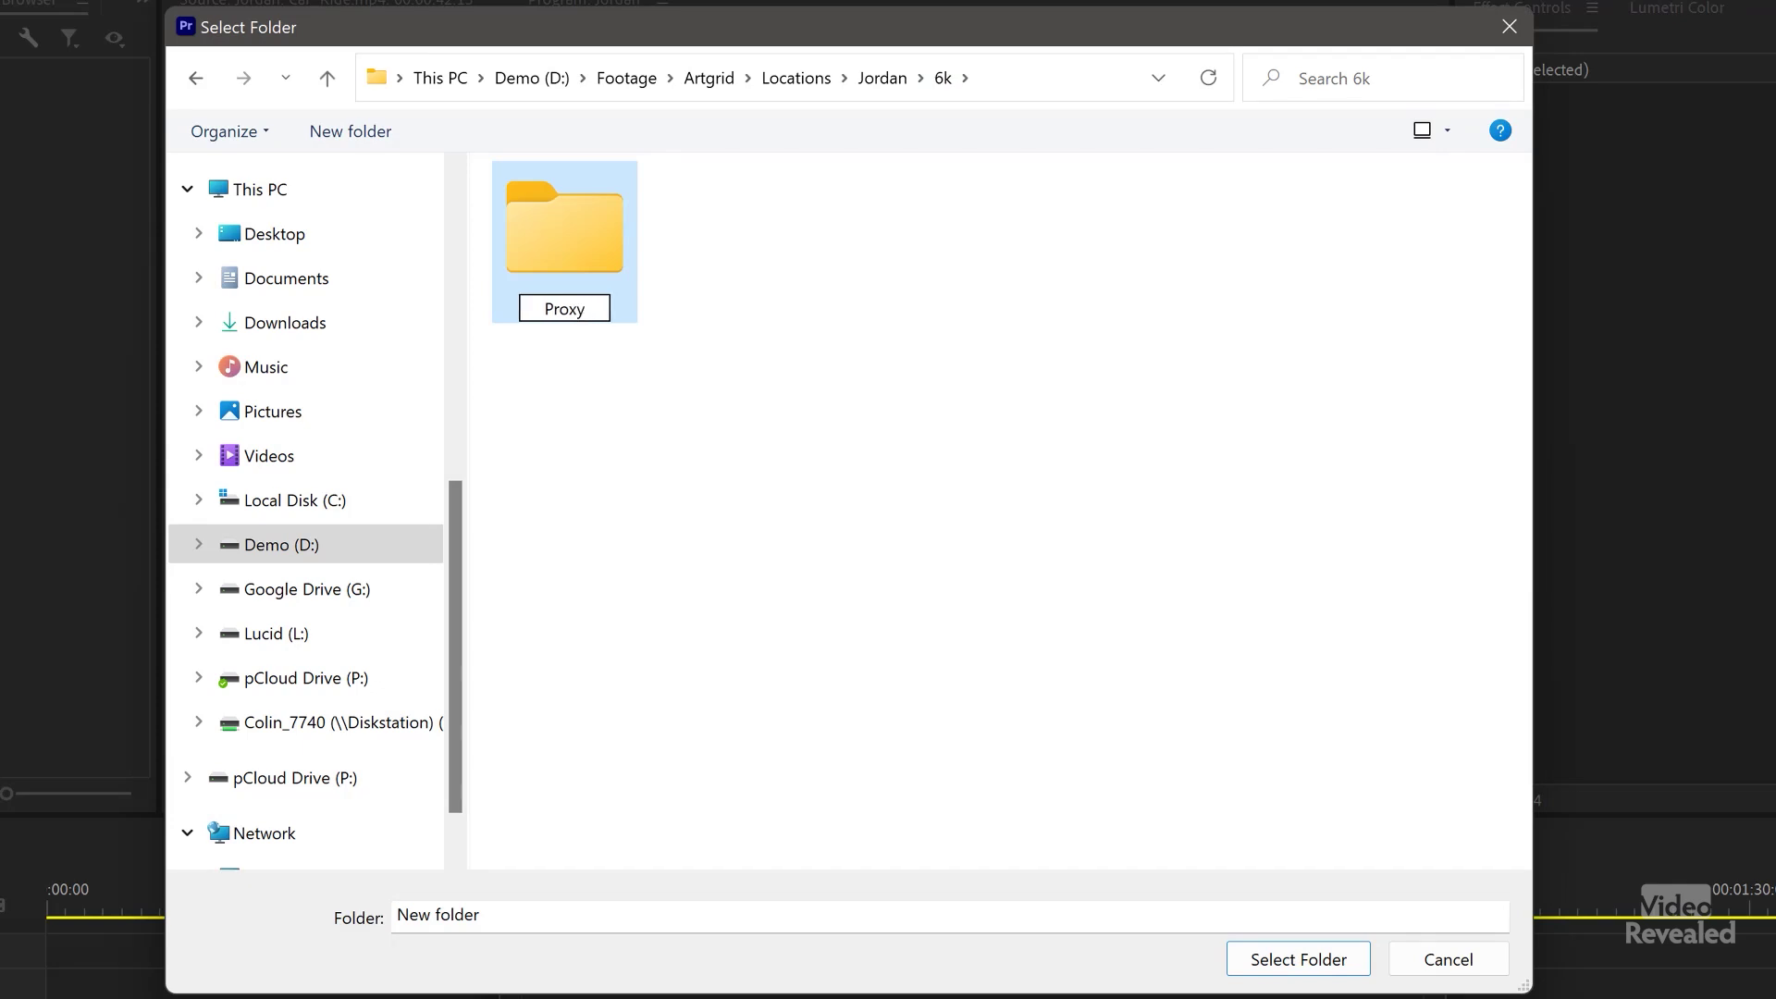
key(Return)
key(Return)
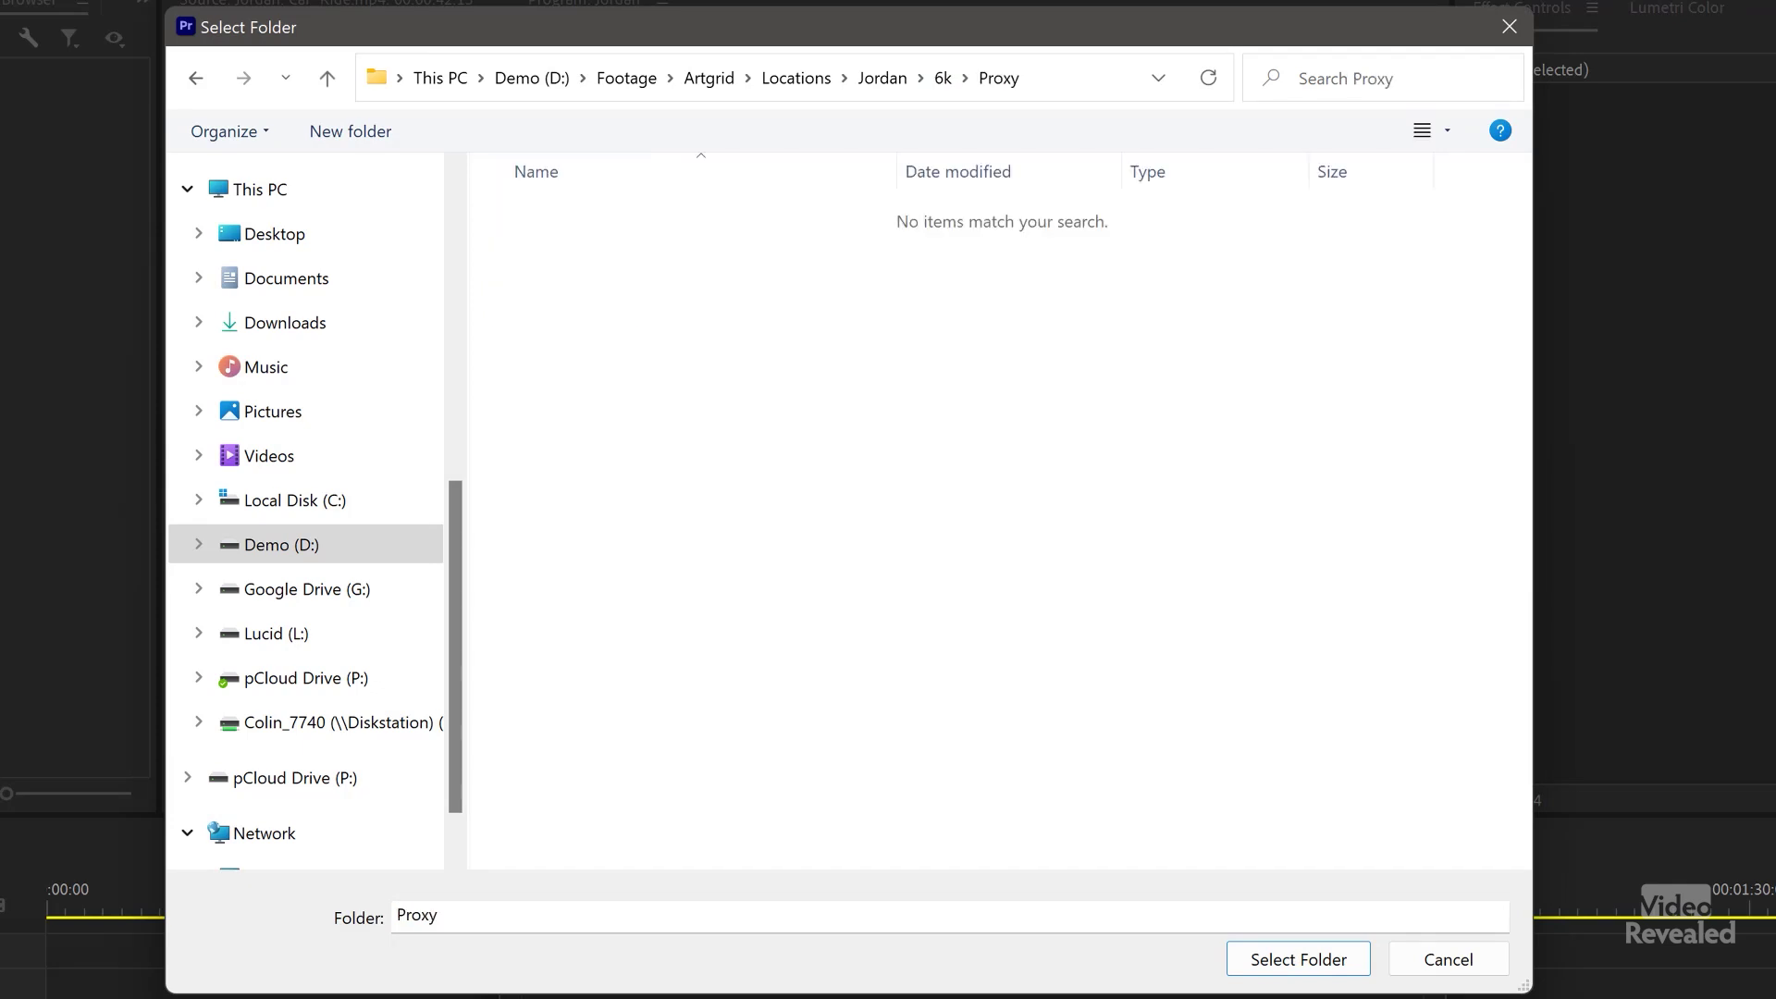
click(1295, 963)
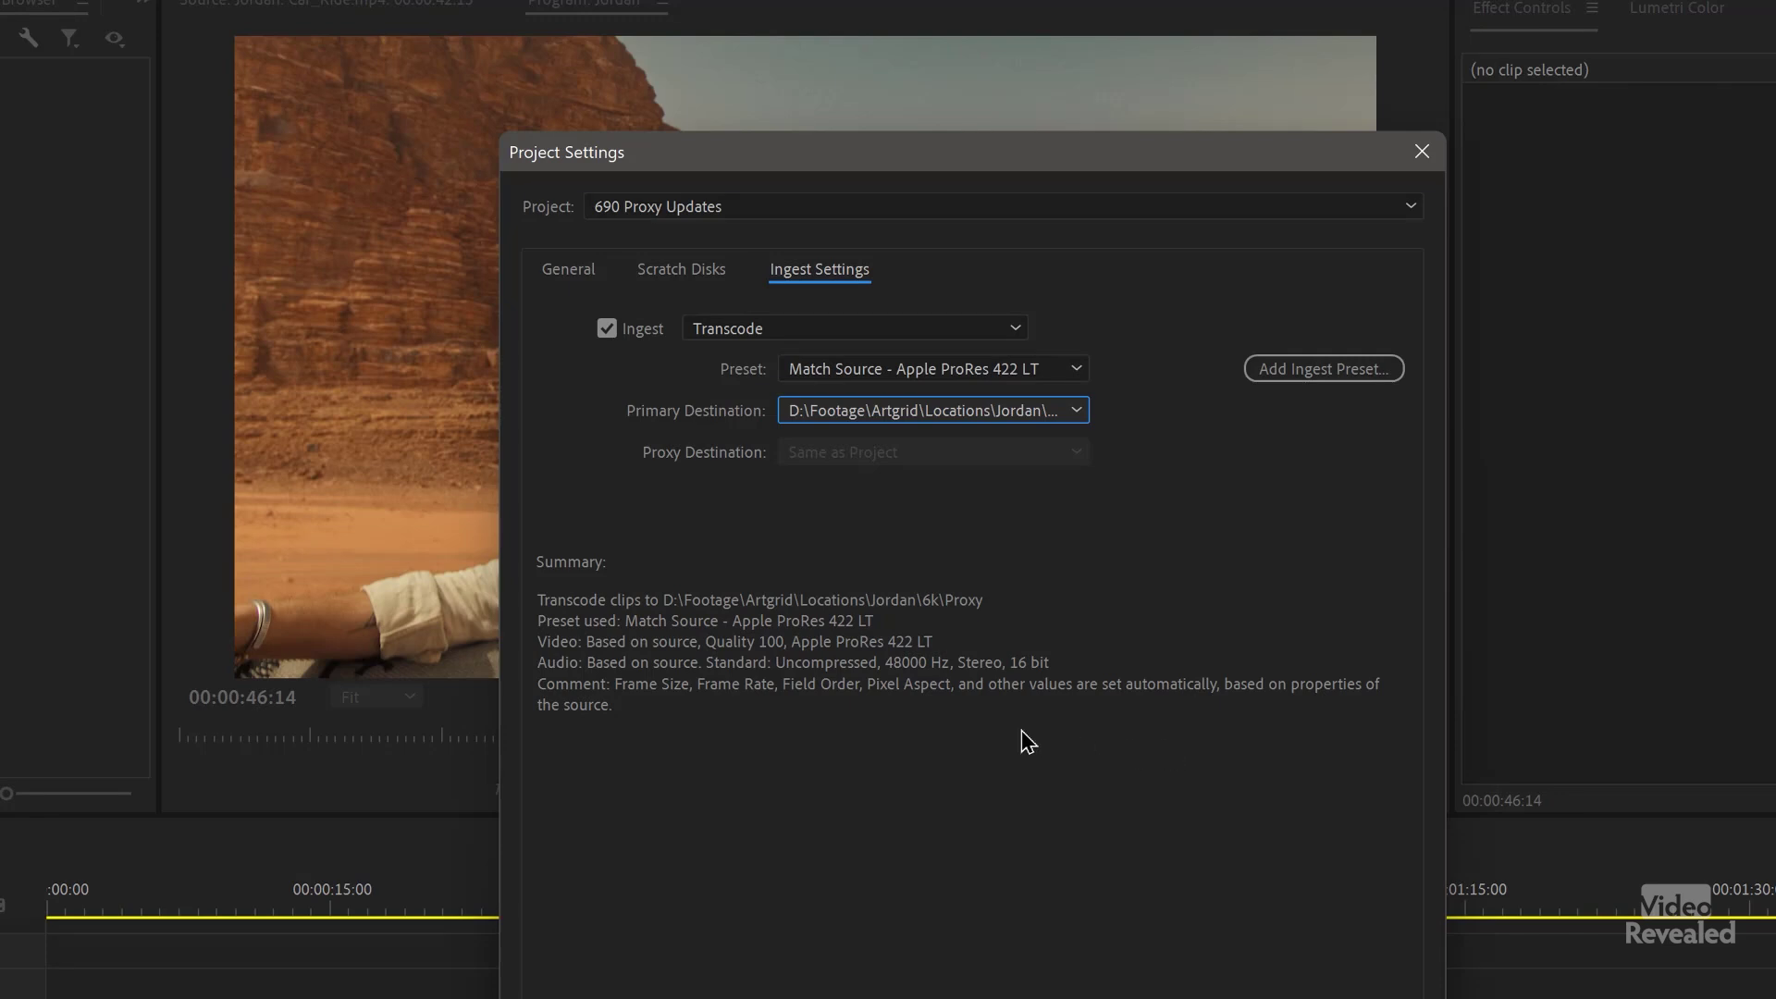
Disable ingest for the project and apply the project settings
click(607, 329)
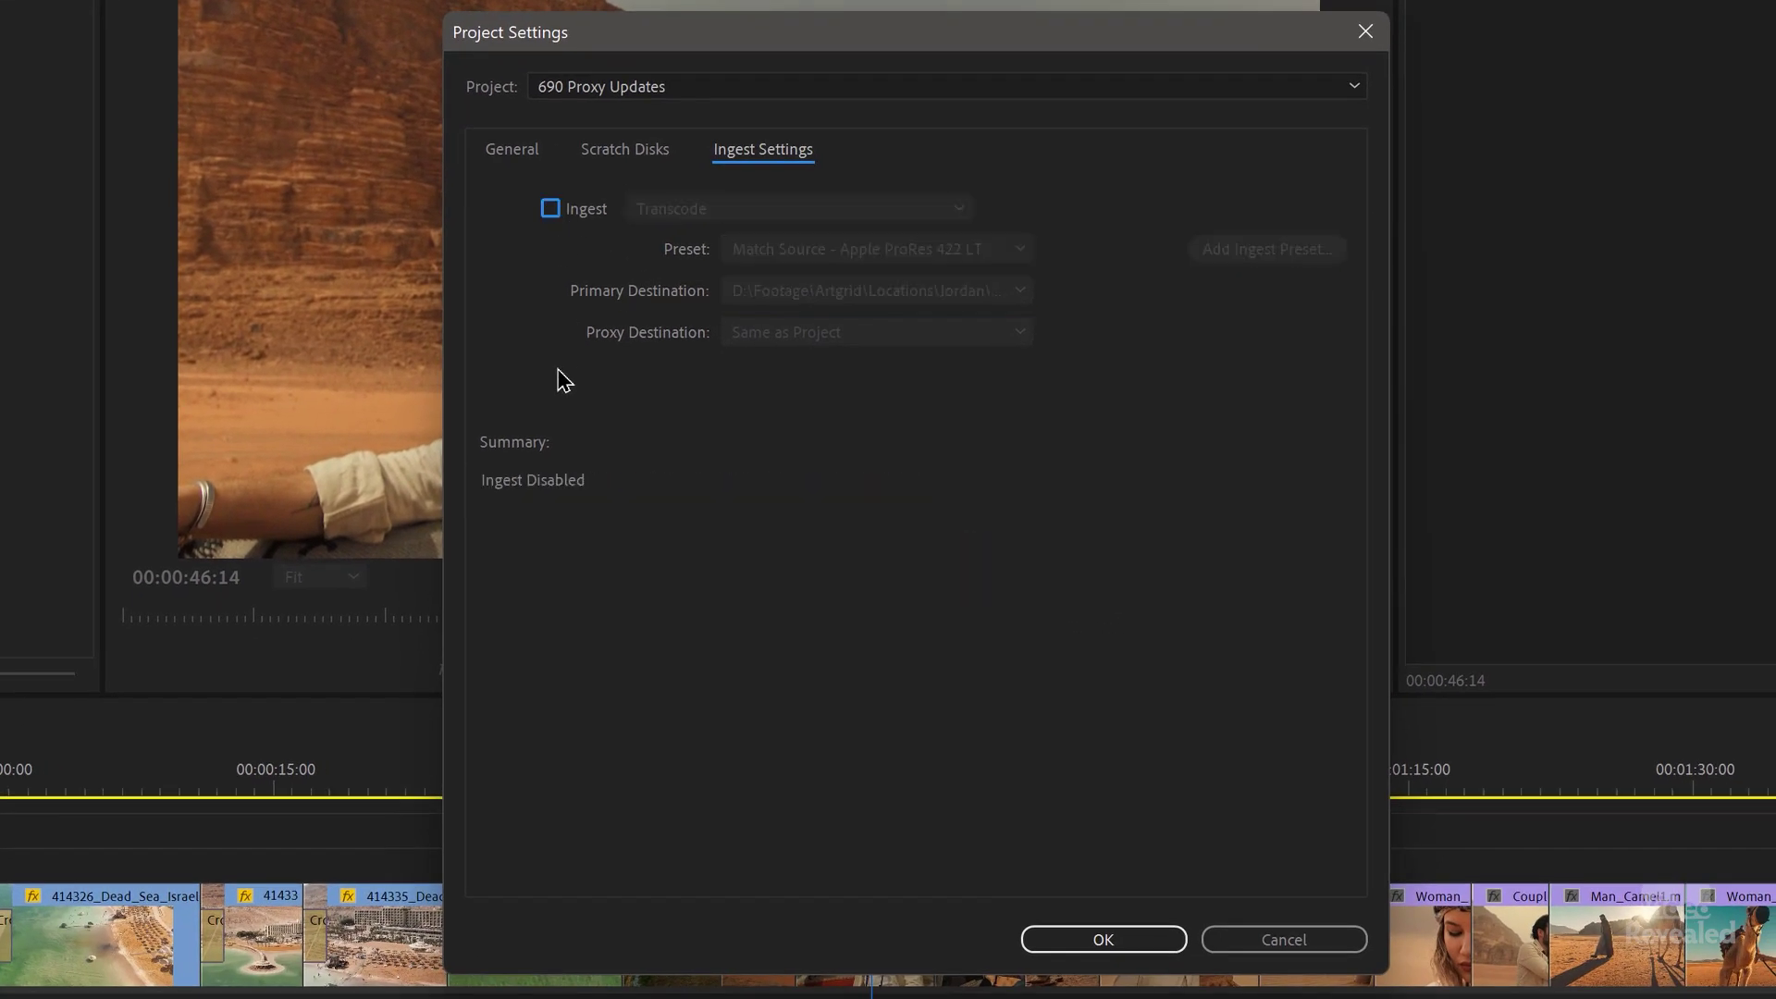
click(1131, 940)
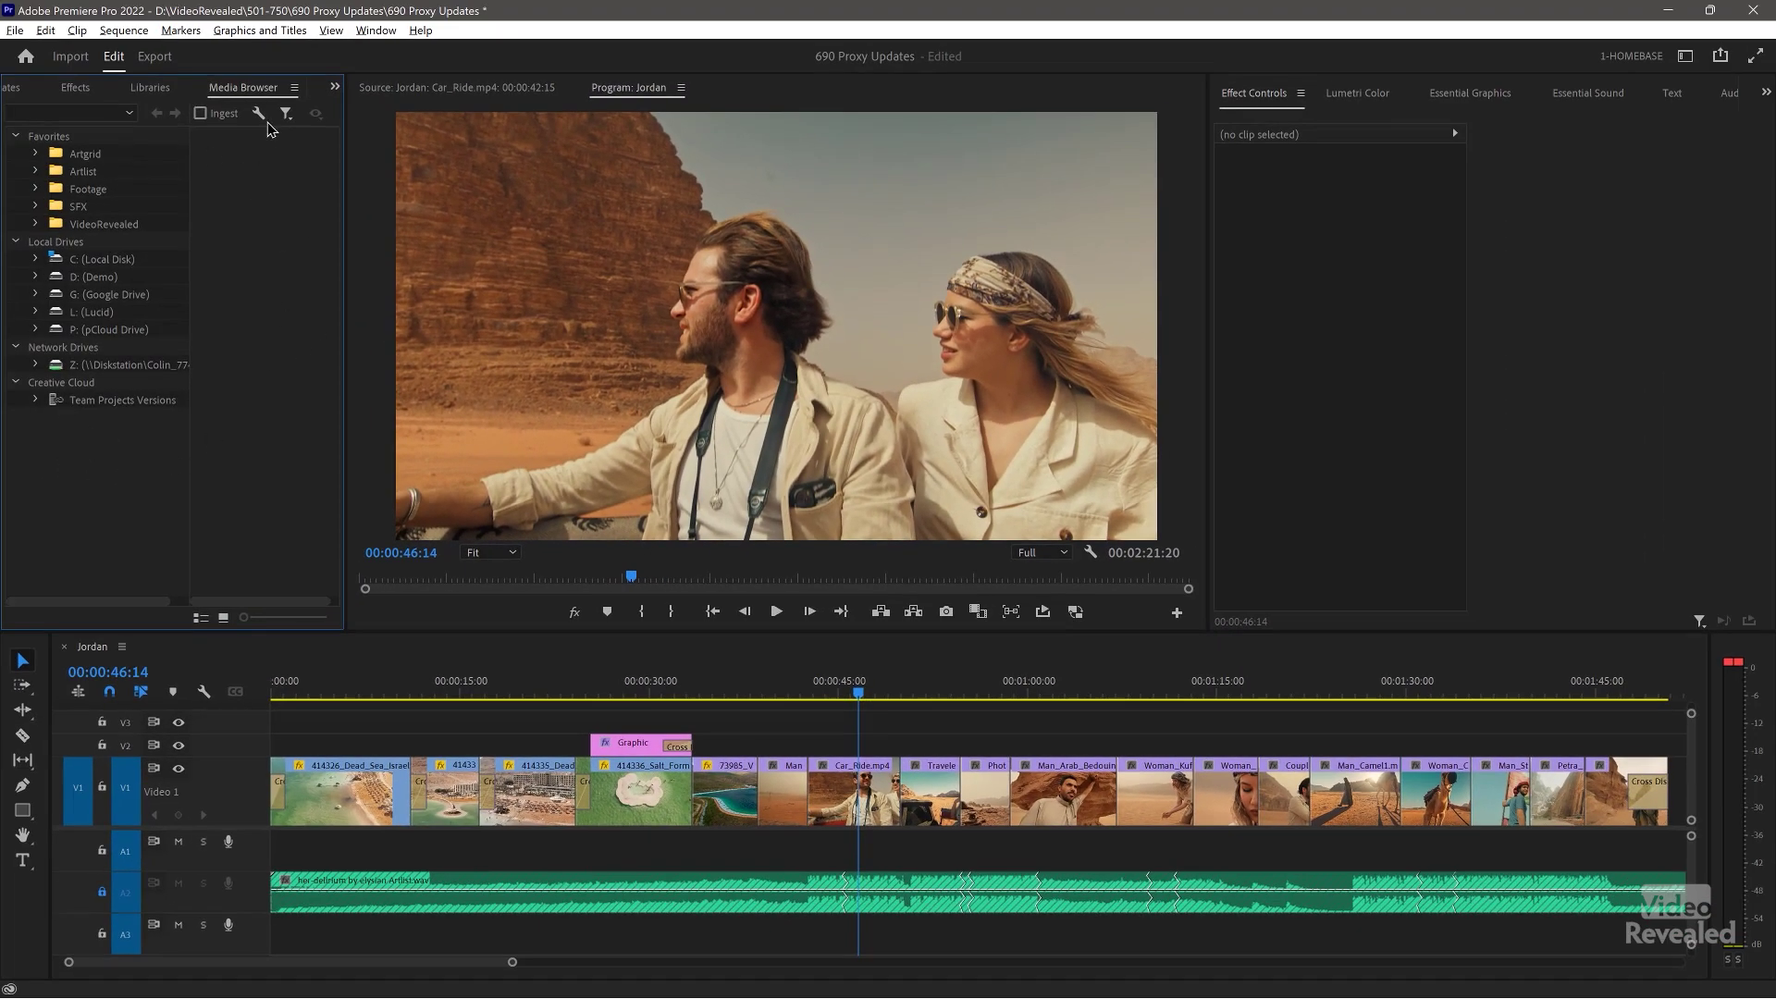
Select all clips in the project's 6k bin, from Photographing_Hikers.mp4 to Men_Bedouin.mp4, and open the Create Proxies settings for them
click(15, 90)
click(93, 237)
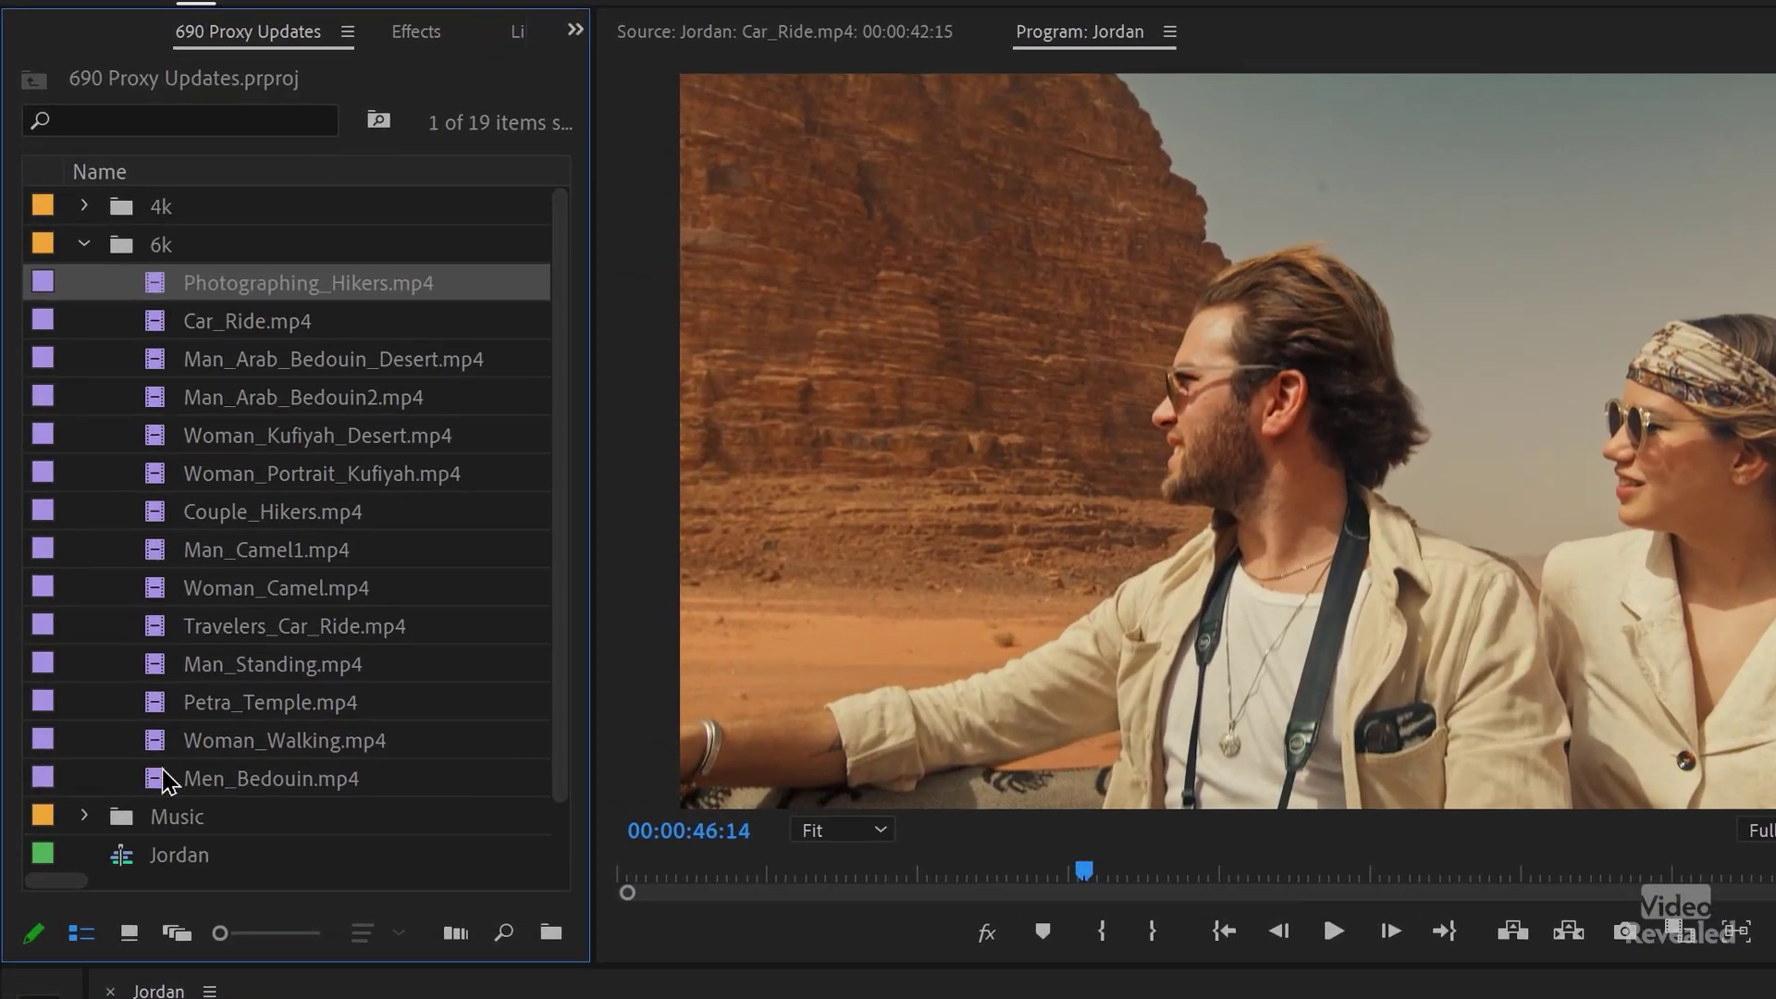
shift+click(125, 588)
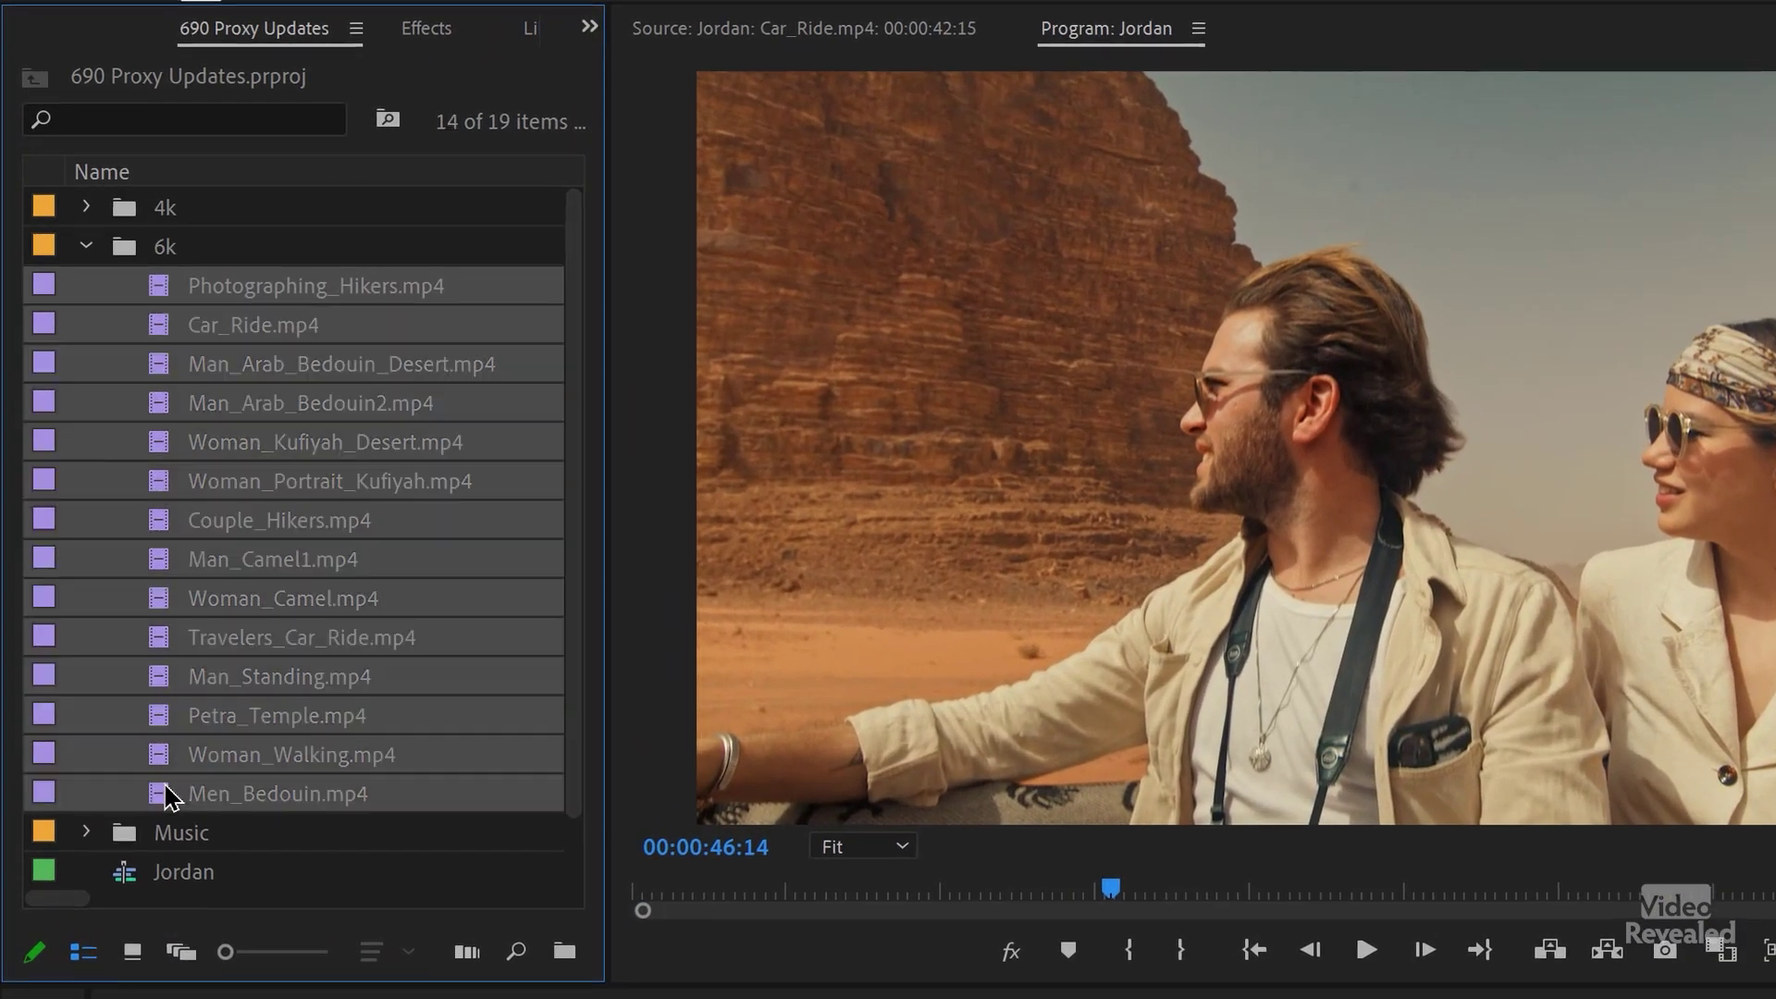
right_click(171, 689)
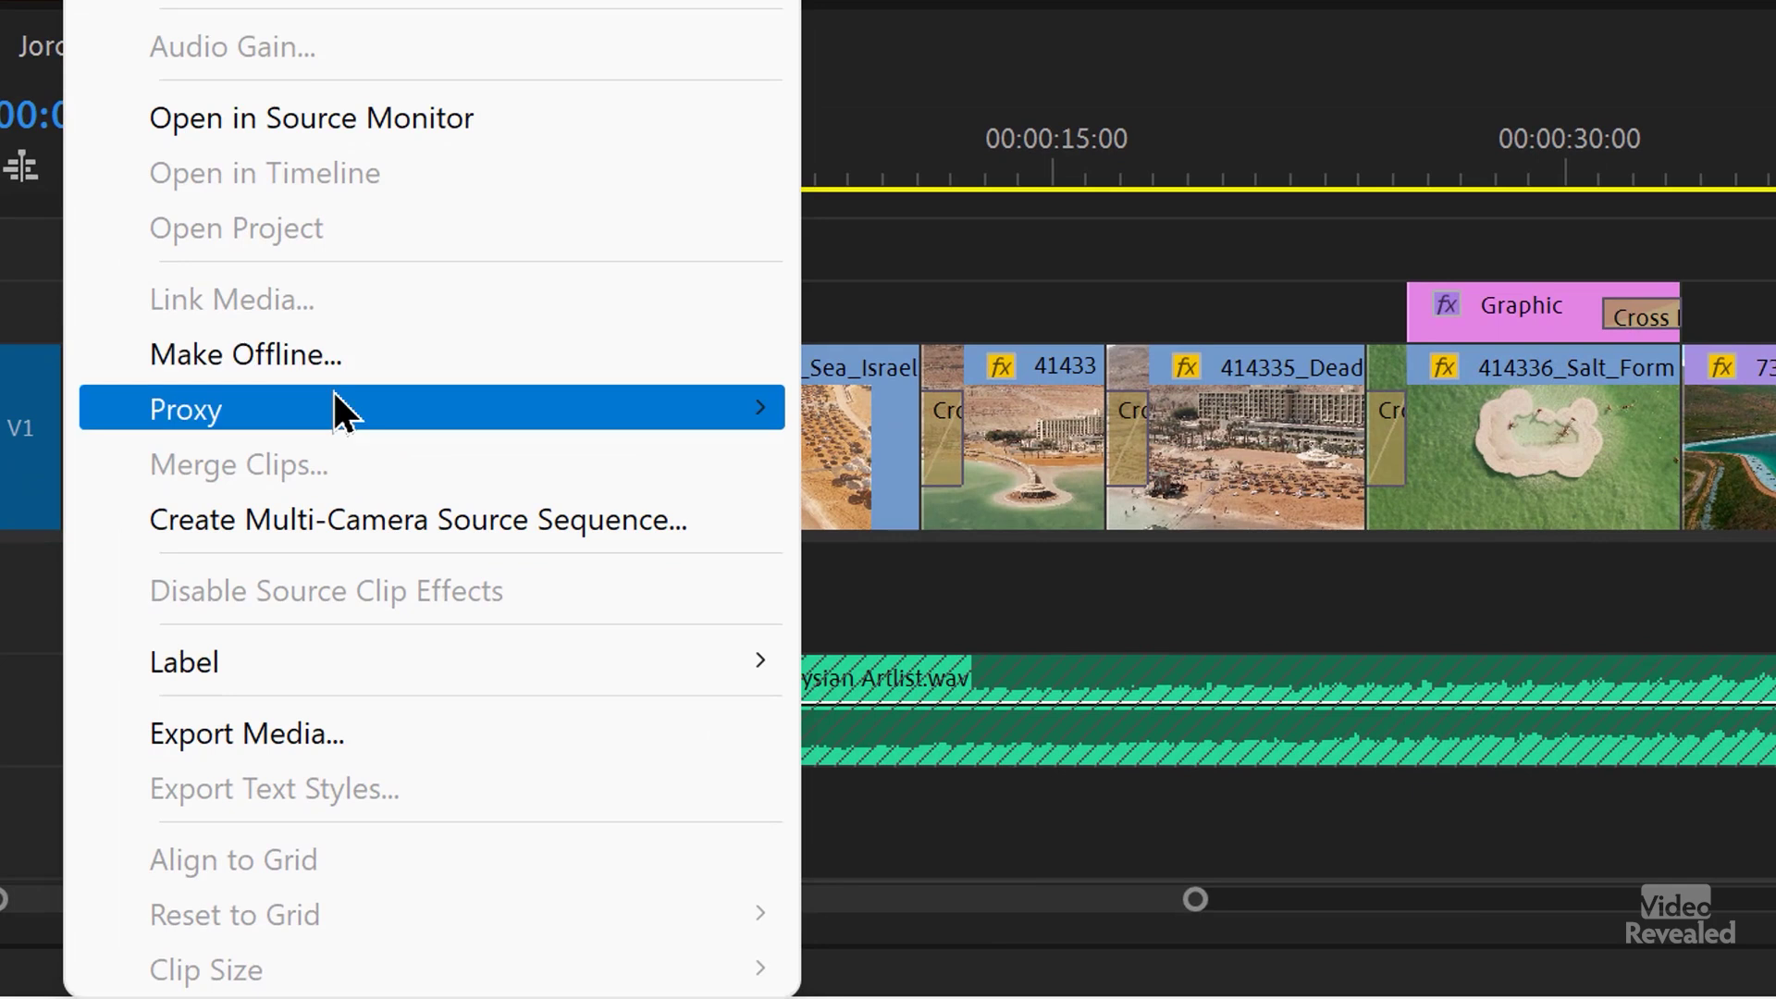
mouse_move(337, 413)
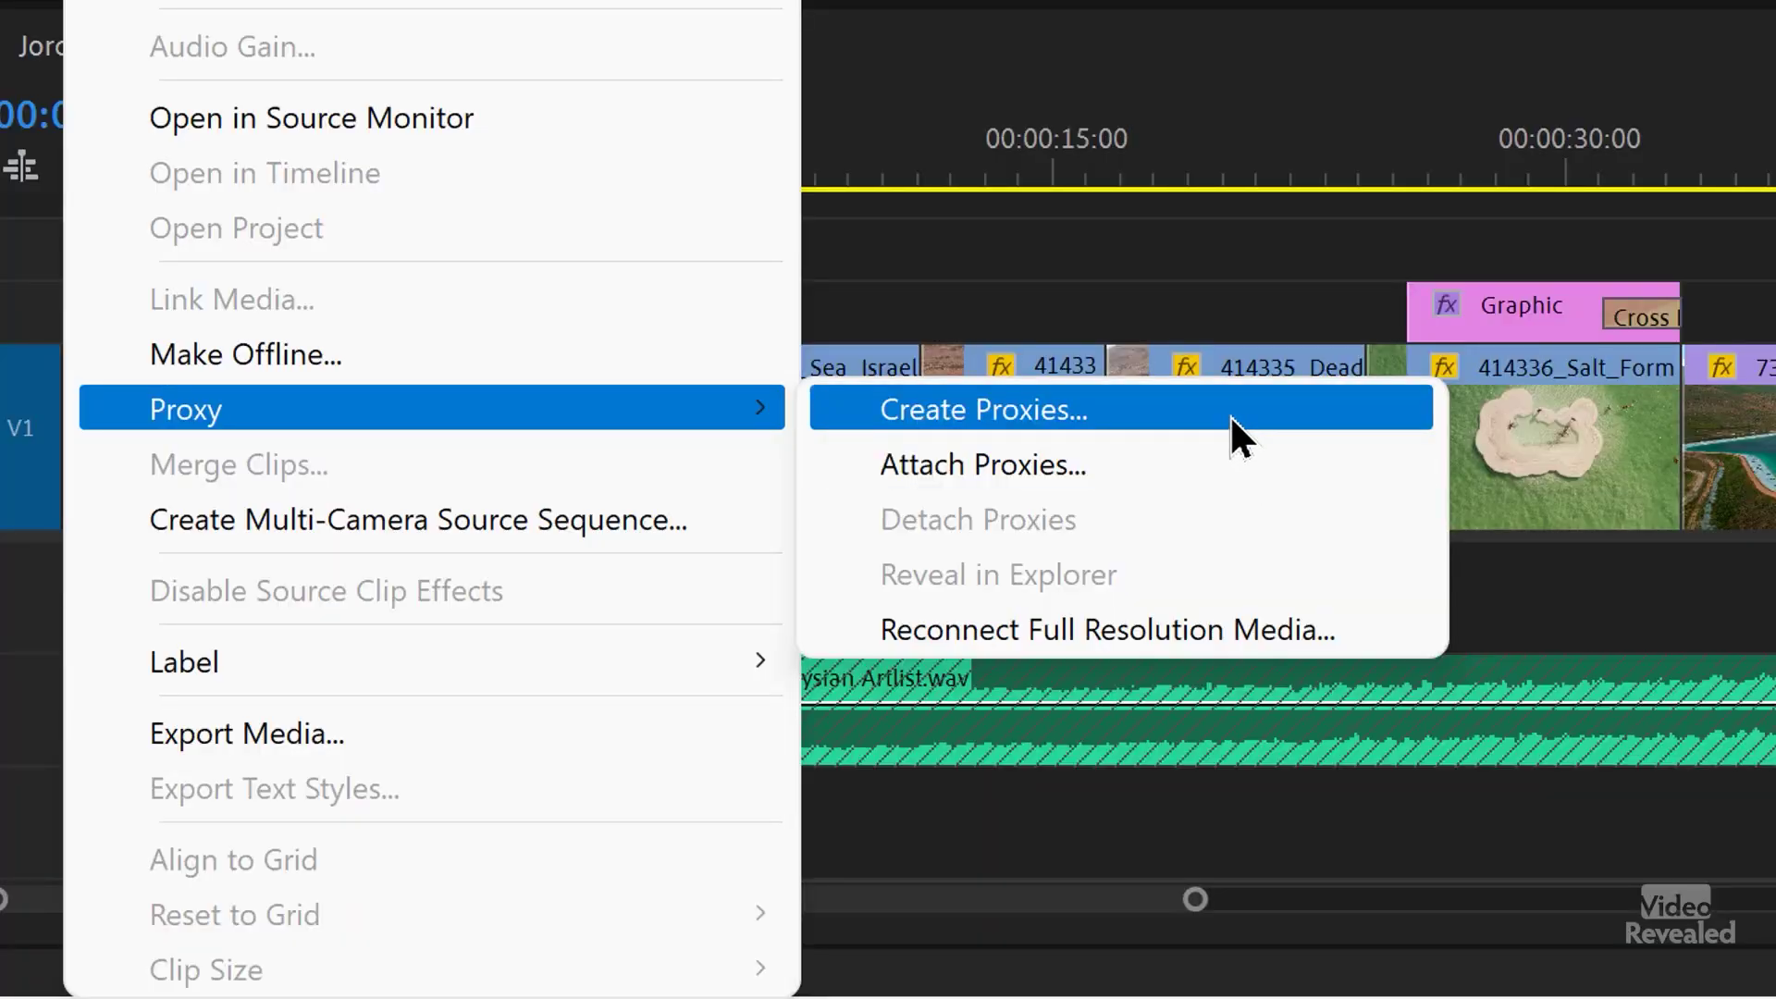
click(1230, 414)
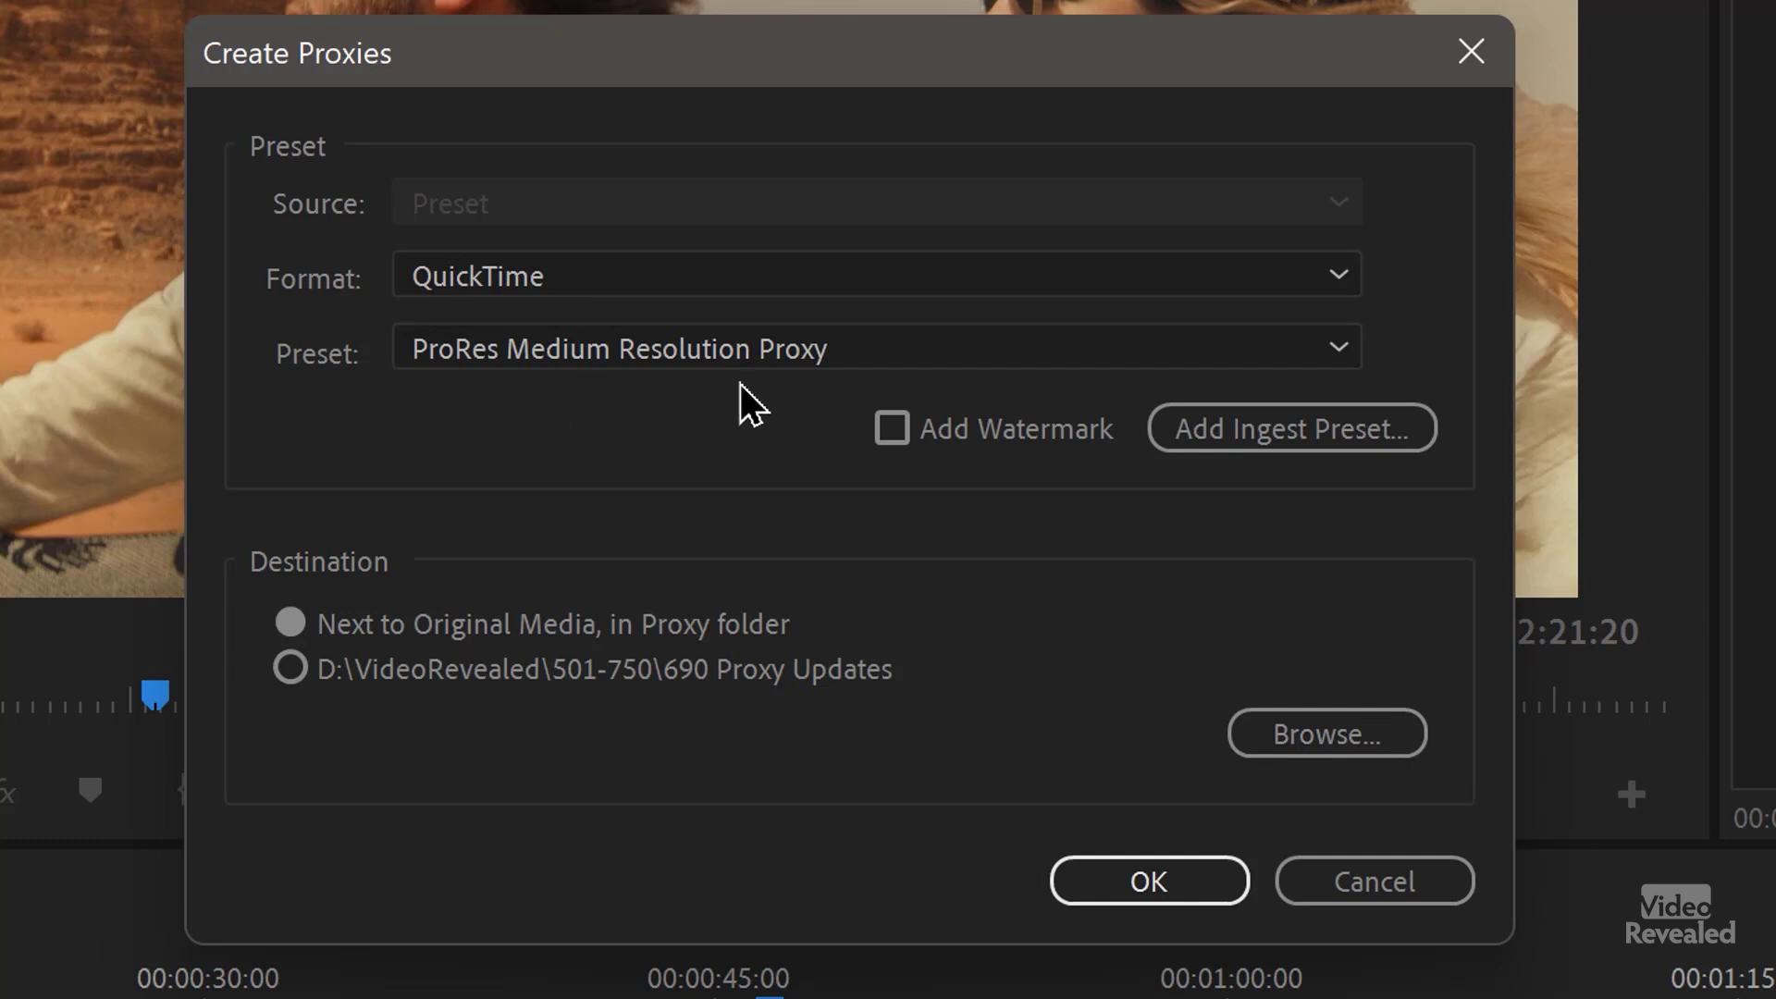
Create watermarked QuickTime proxies with the ProRes Medium Resolution Proxy preset, stored next to the original media in a Proxy folder
click(850, 357)
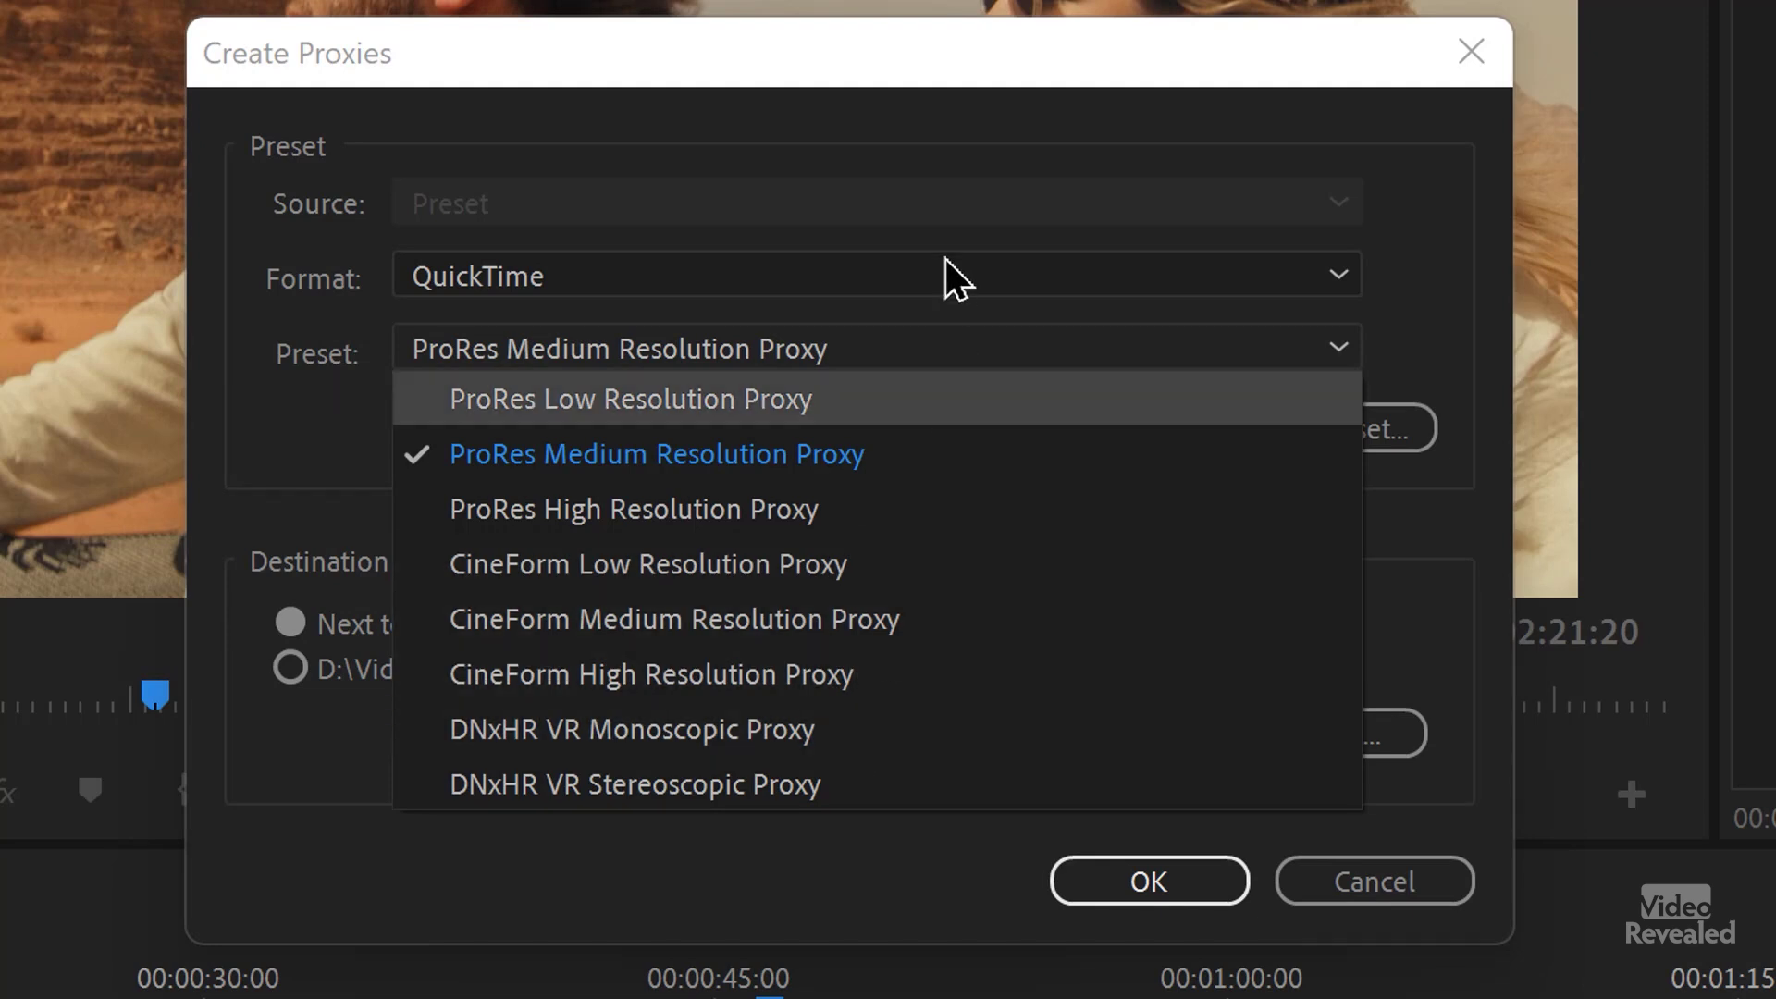
click(940, 189)
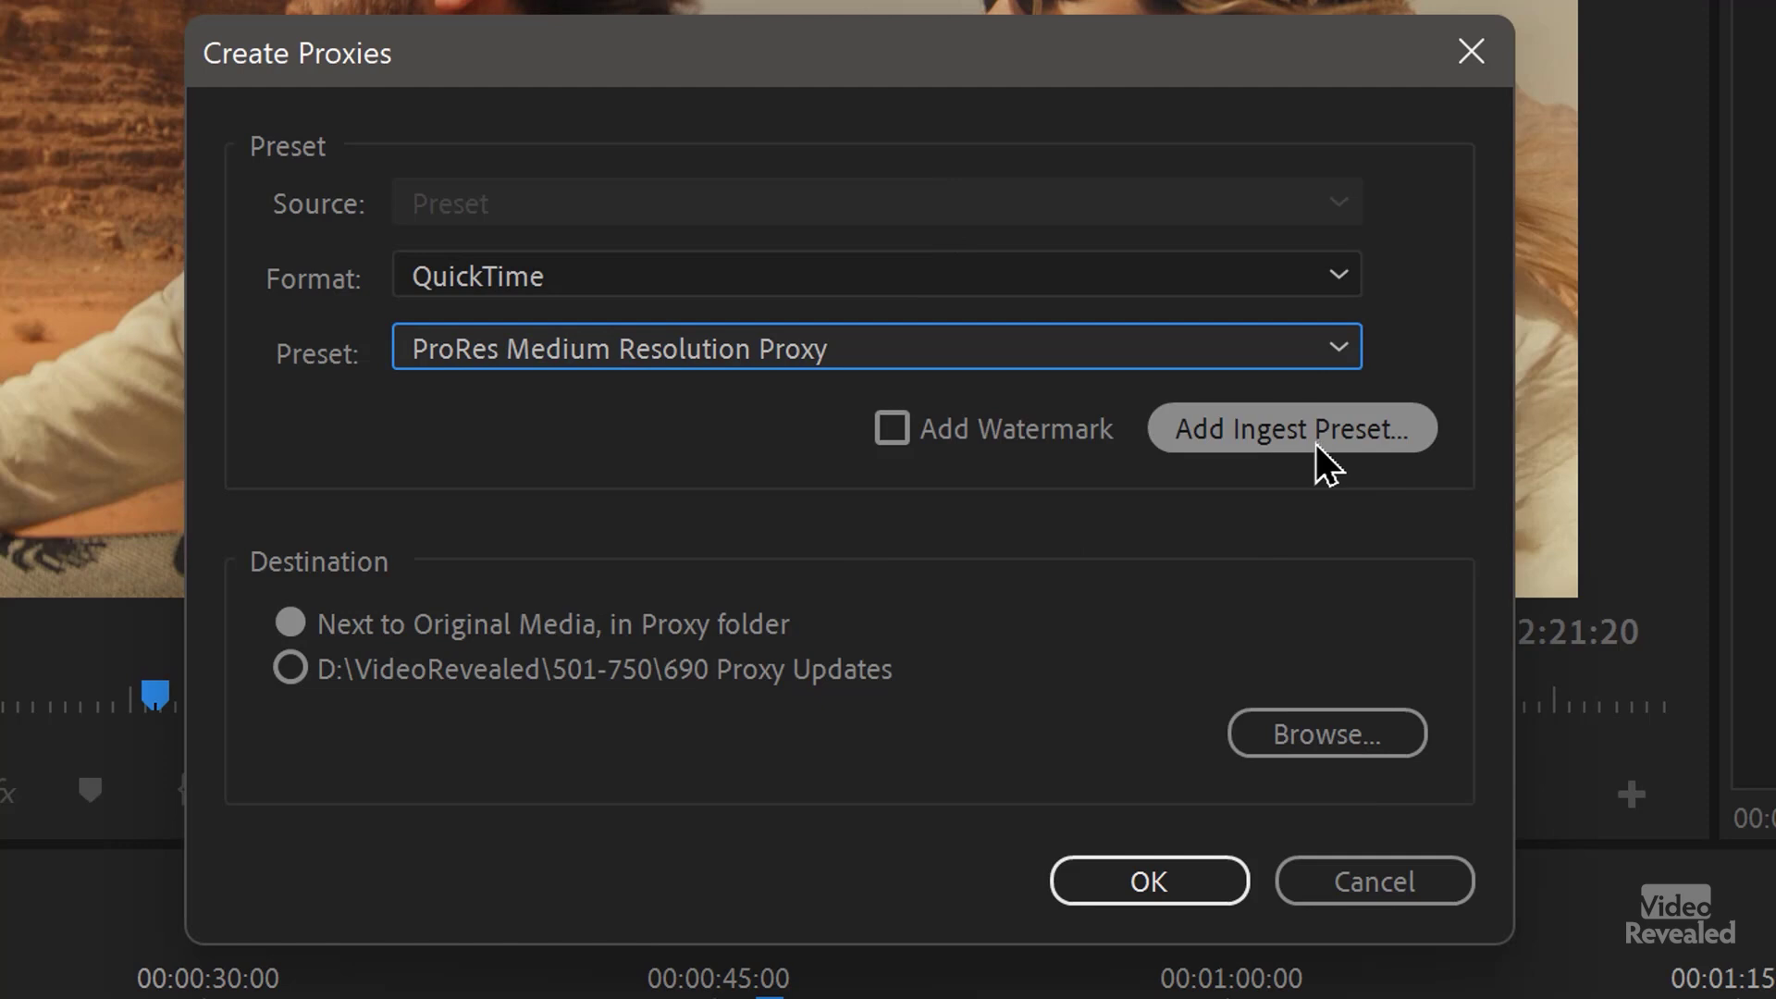
click(1005, 431)
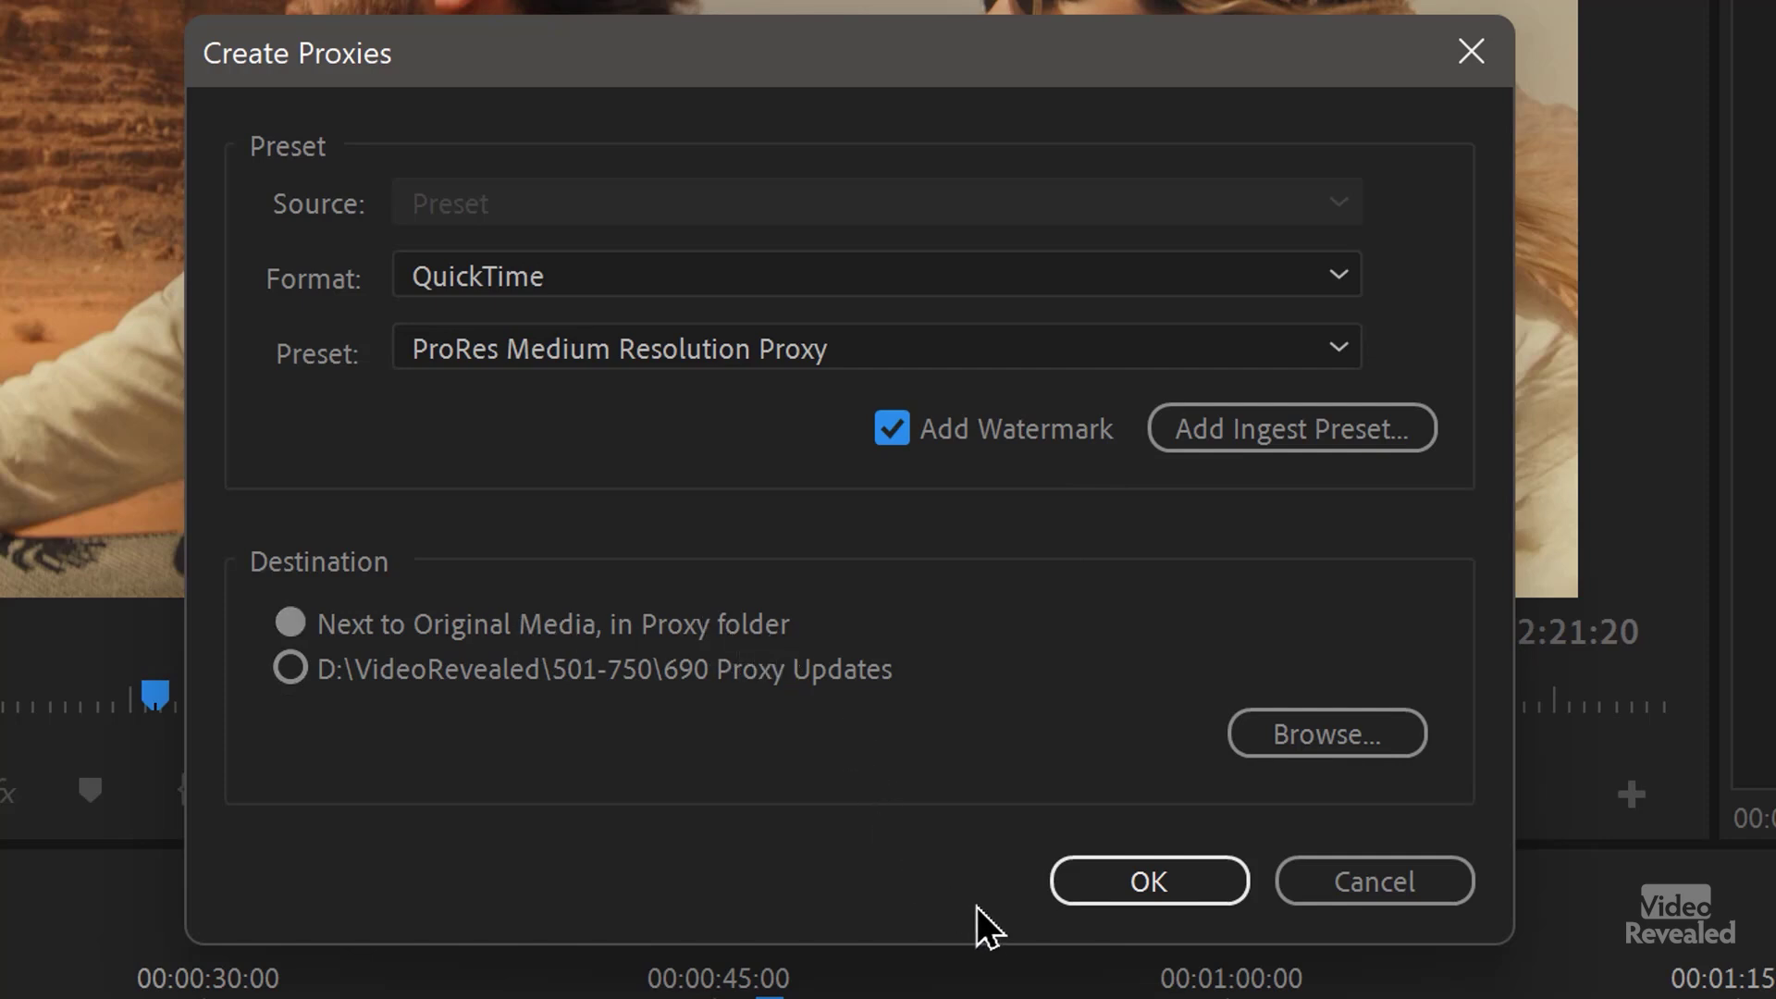
click(1136, 879)
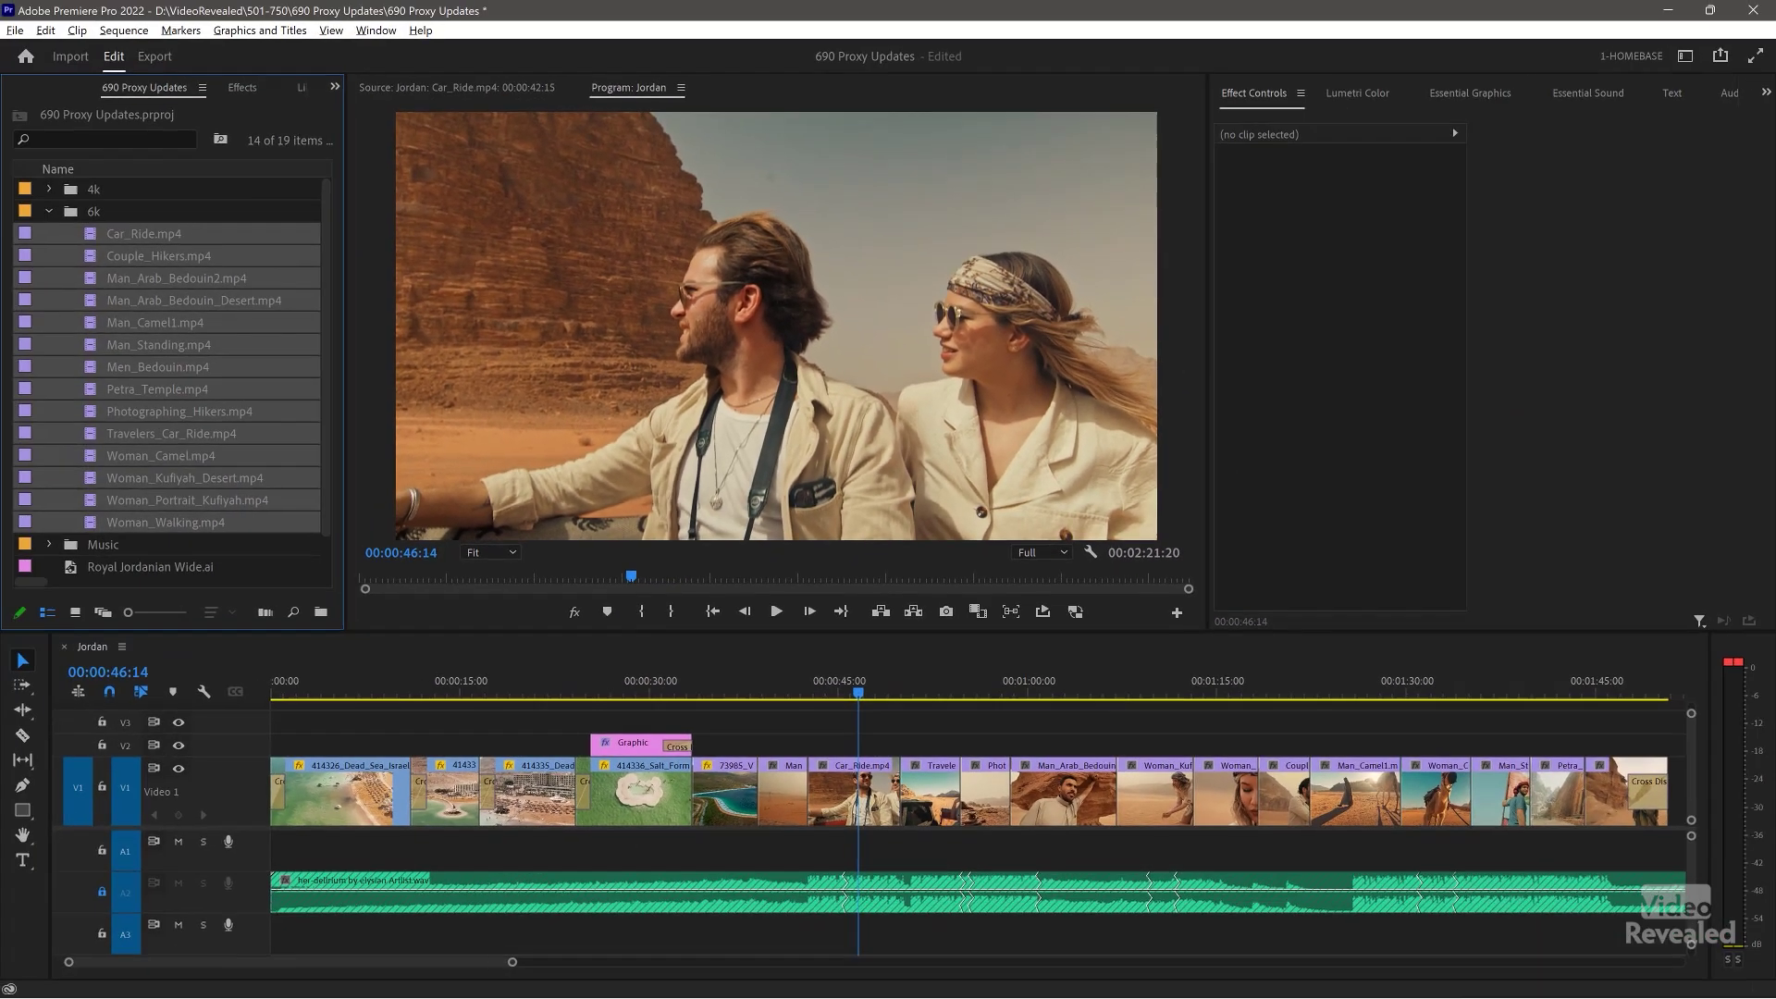
Move the Media Encoder window aside and place the sequence playhead at 00:00:39:24
mouse_move(929, 977)
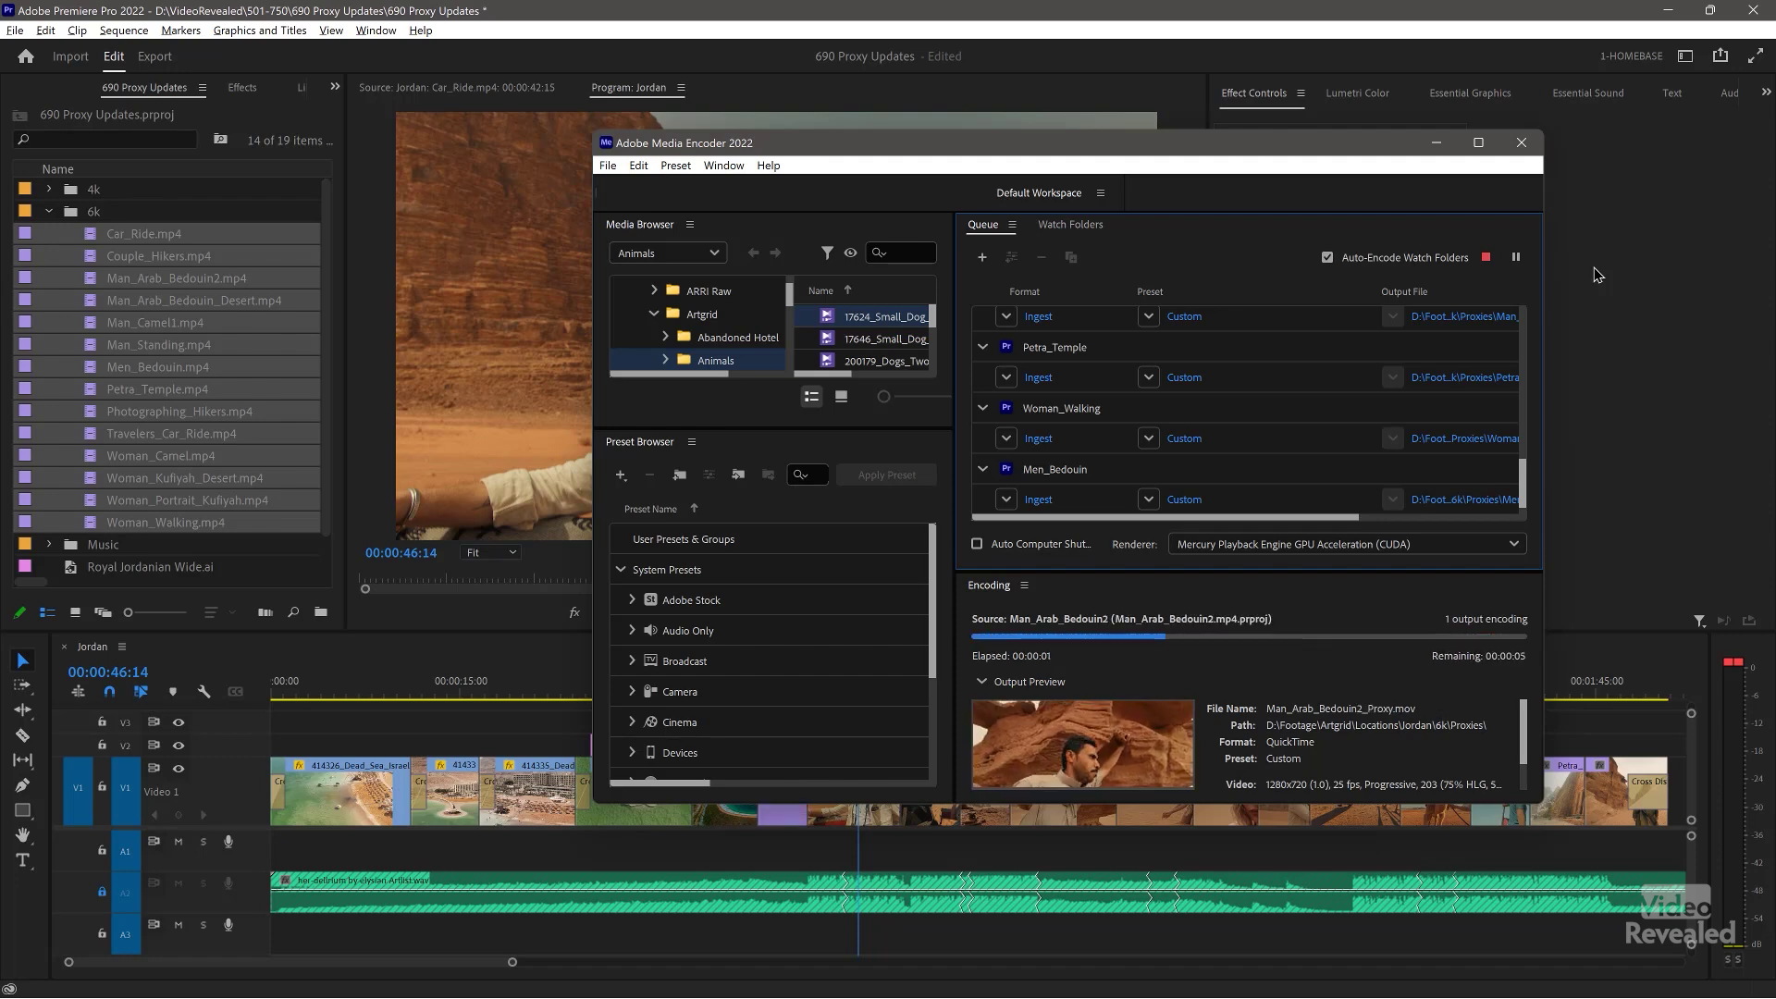
drag(1173, 137, 1213, 20)
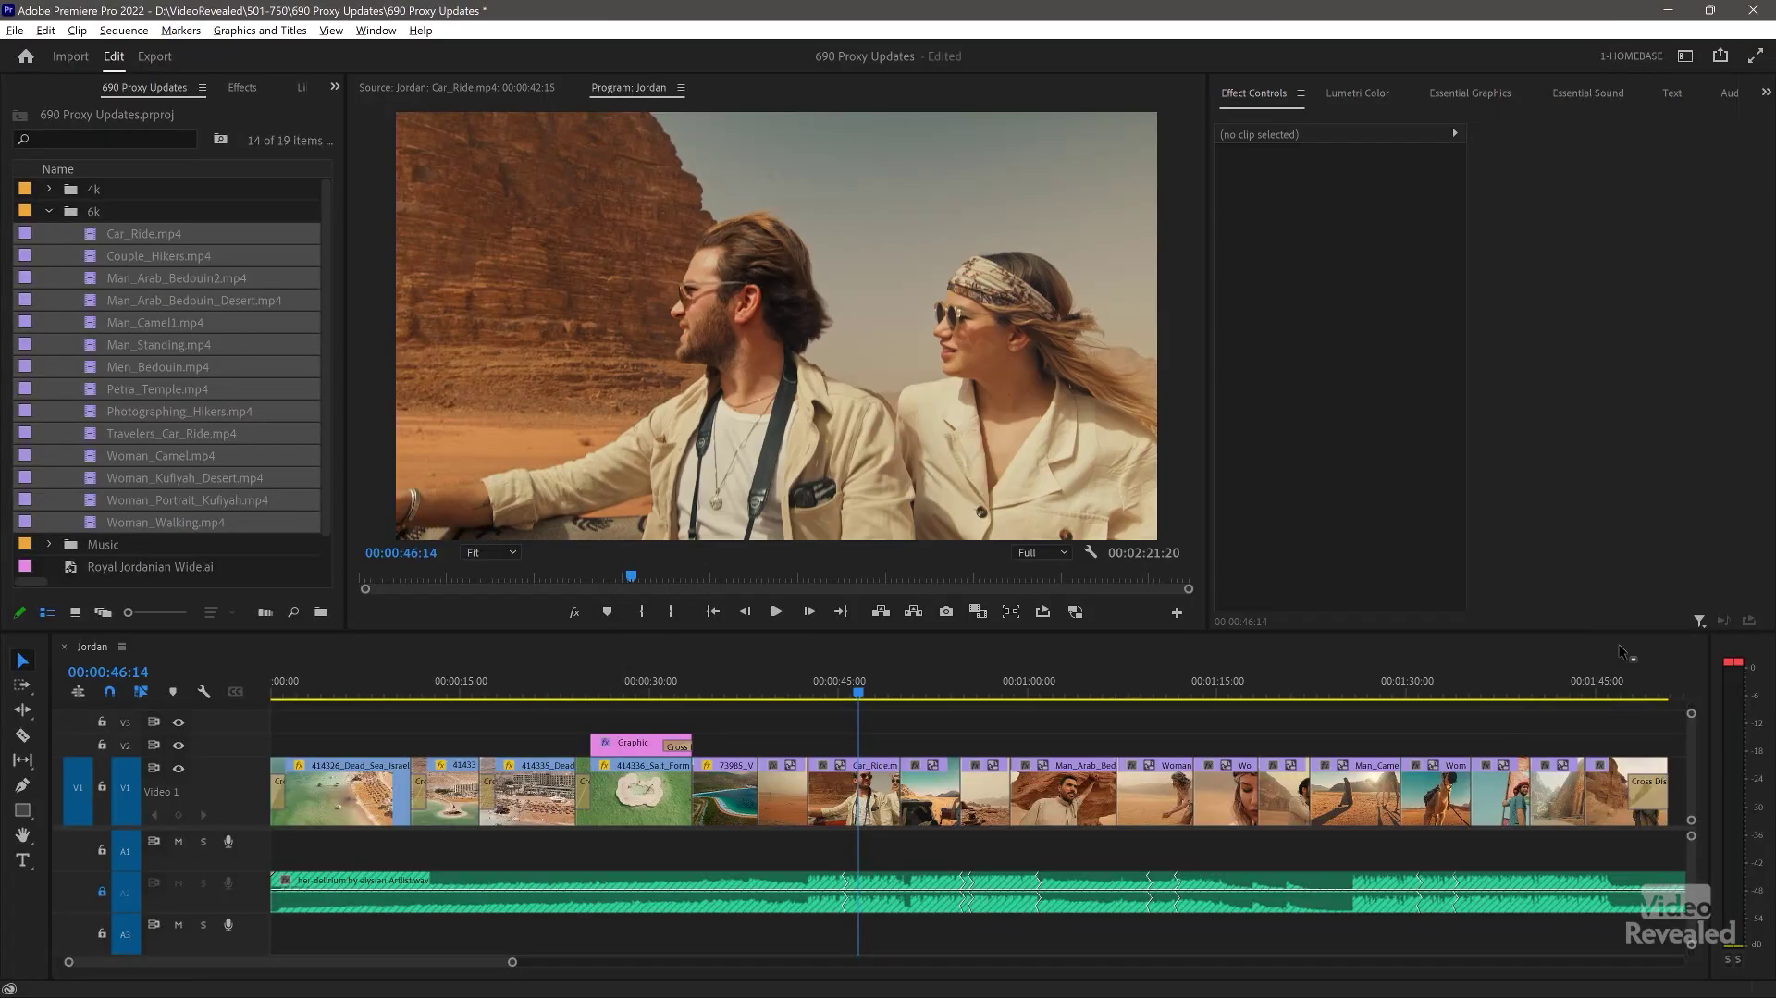
drag(808, 704, 772, 705)
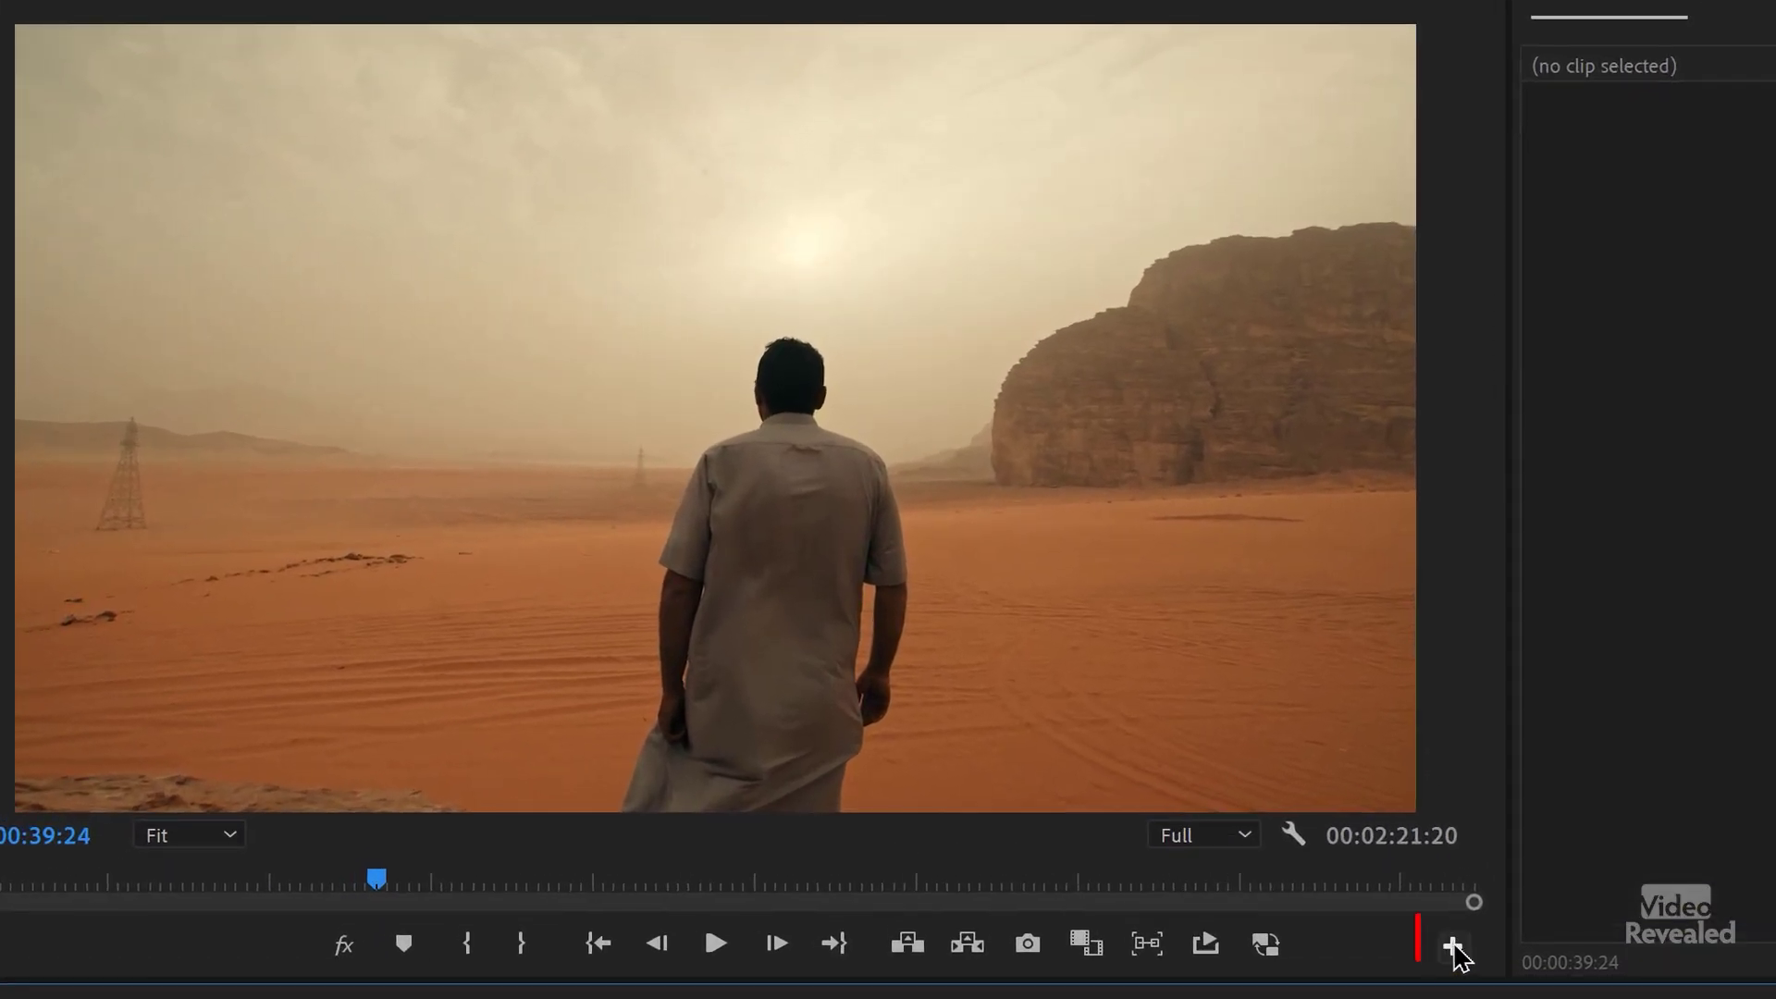
Check the Program Monitor's Button Editor for Toggle Proxies, leave it unchanged, and briefly play the sequence from 00:00:39:24
click(1453, 947)
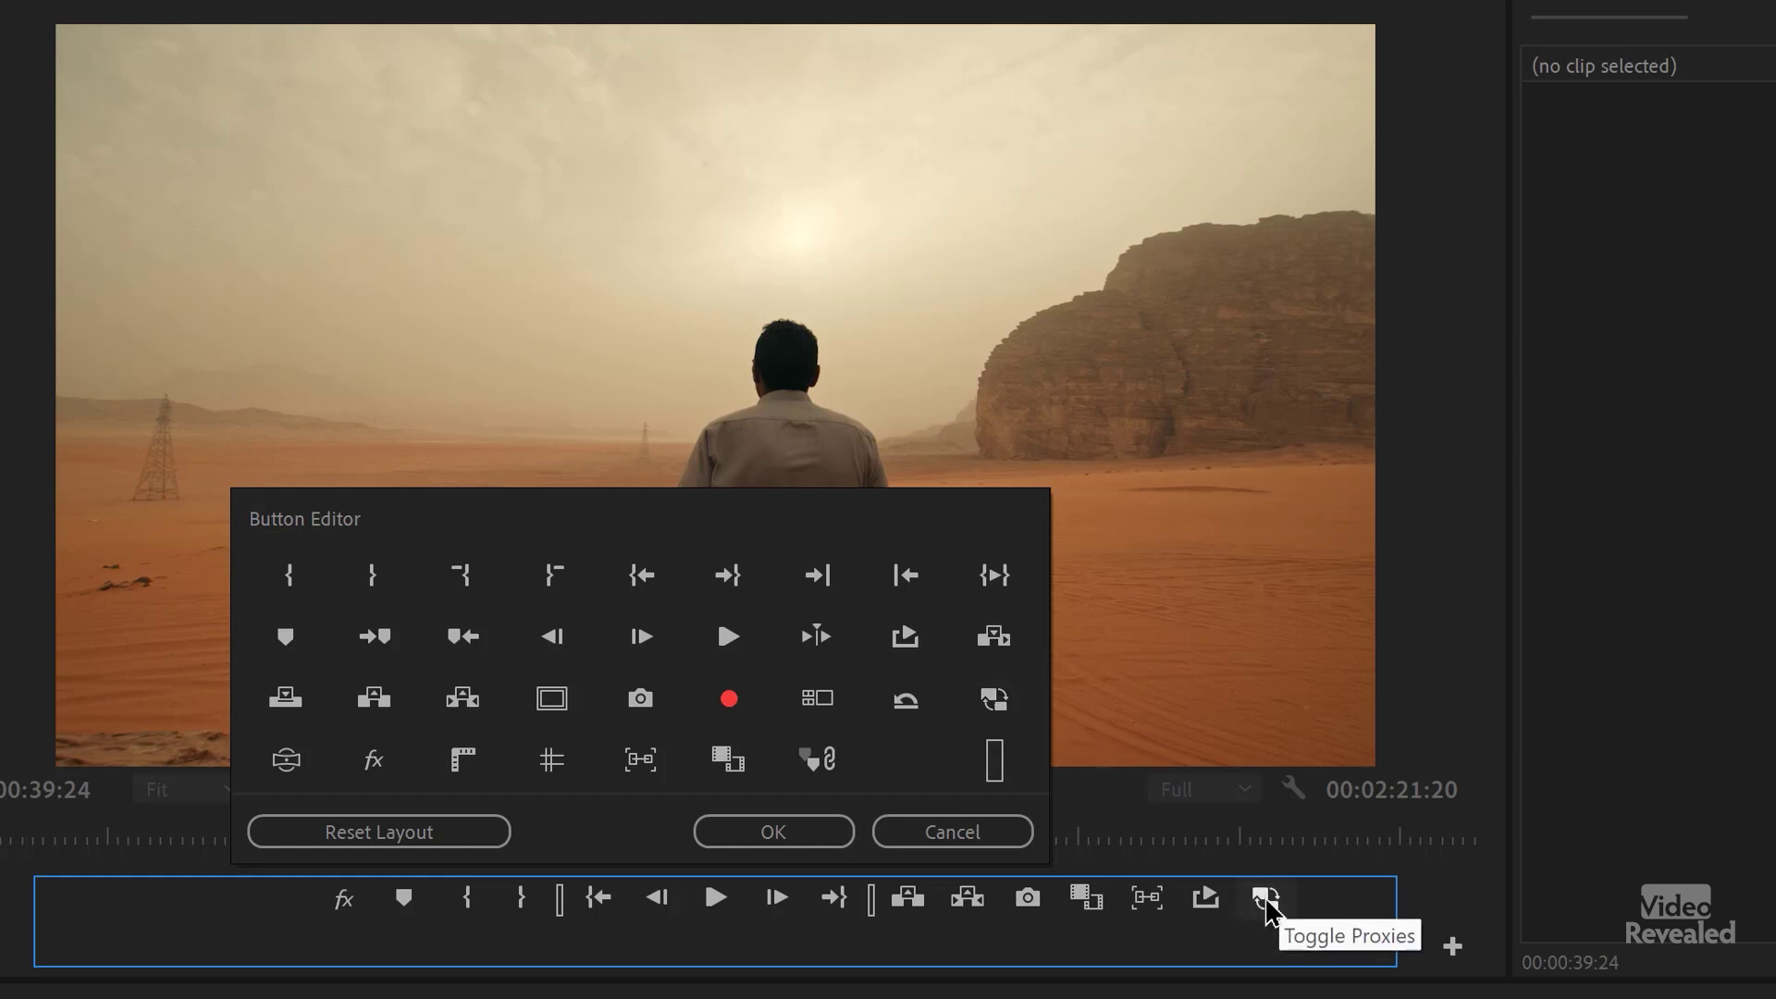
click(979, 843)
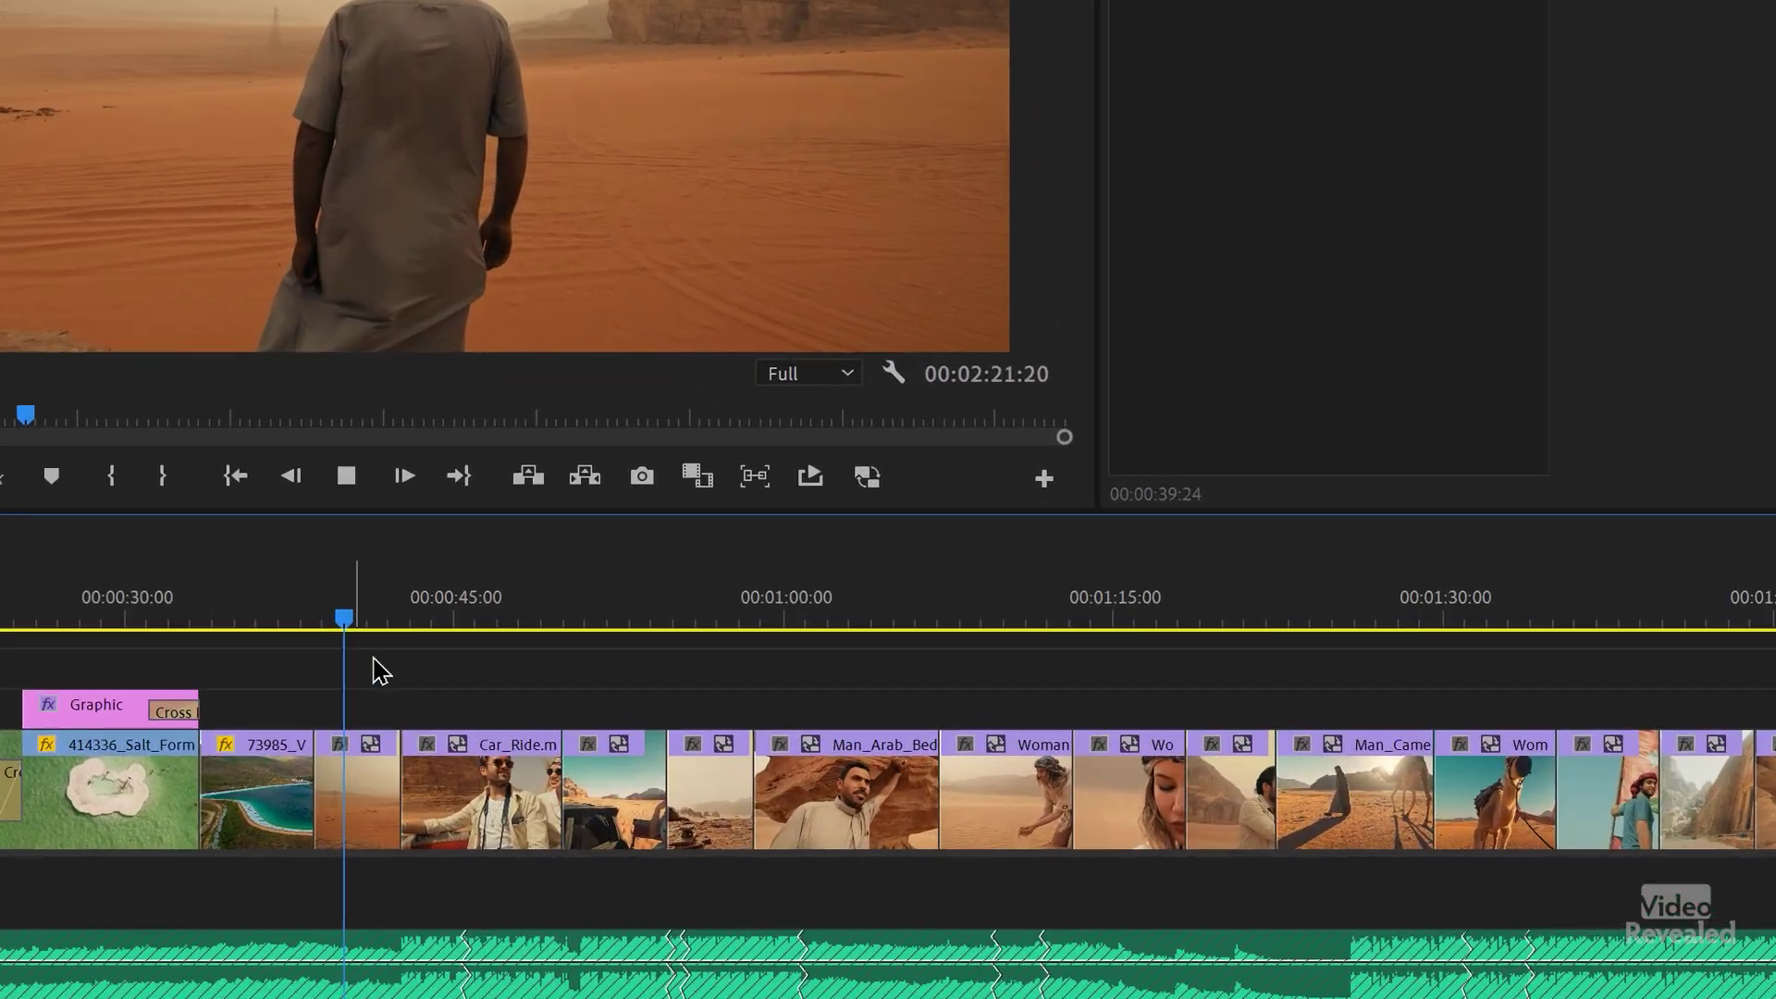
key(space)
key(space)
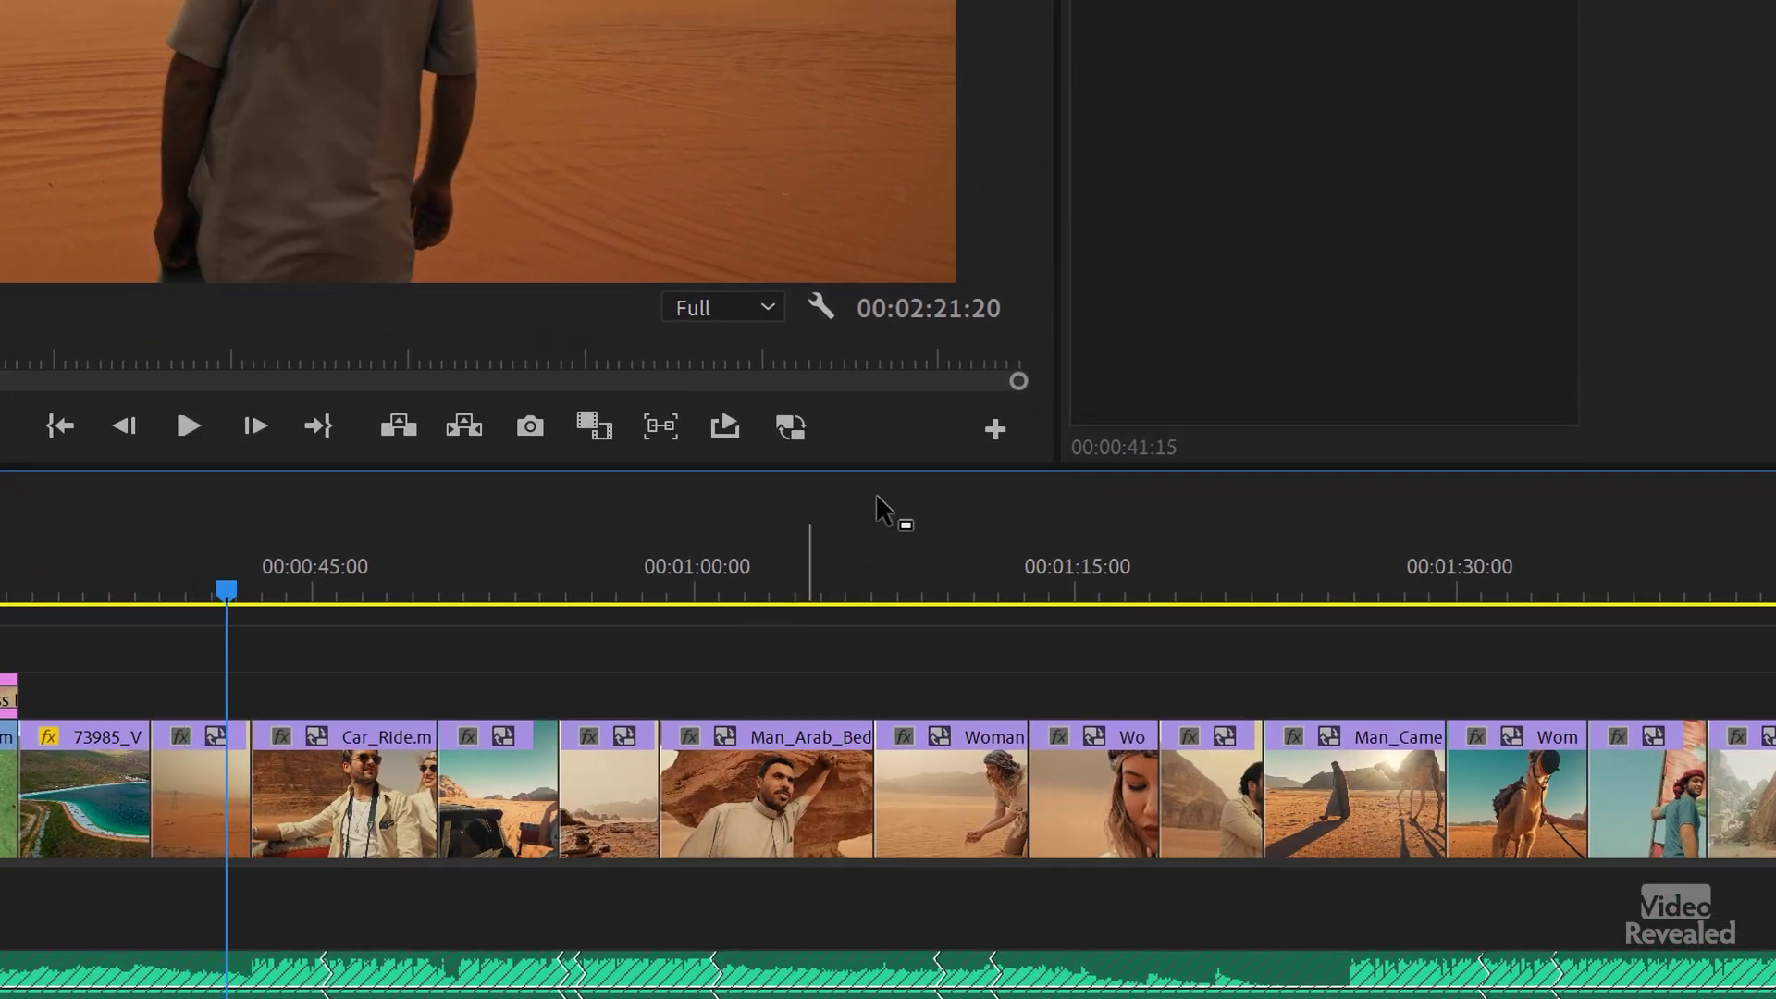
Switch the Program Monitor to proxies and play the Jordan sequence from 00:00:41:15 through the Car_Ride.mp4 clip
click(799, 442)
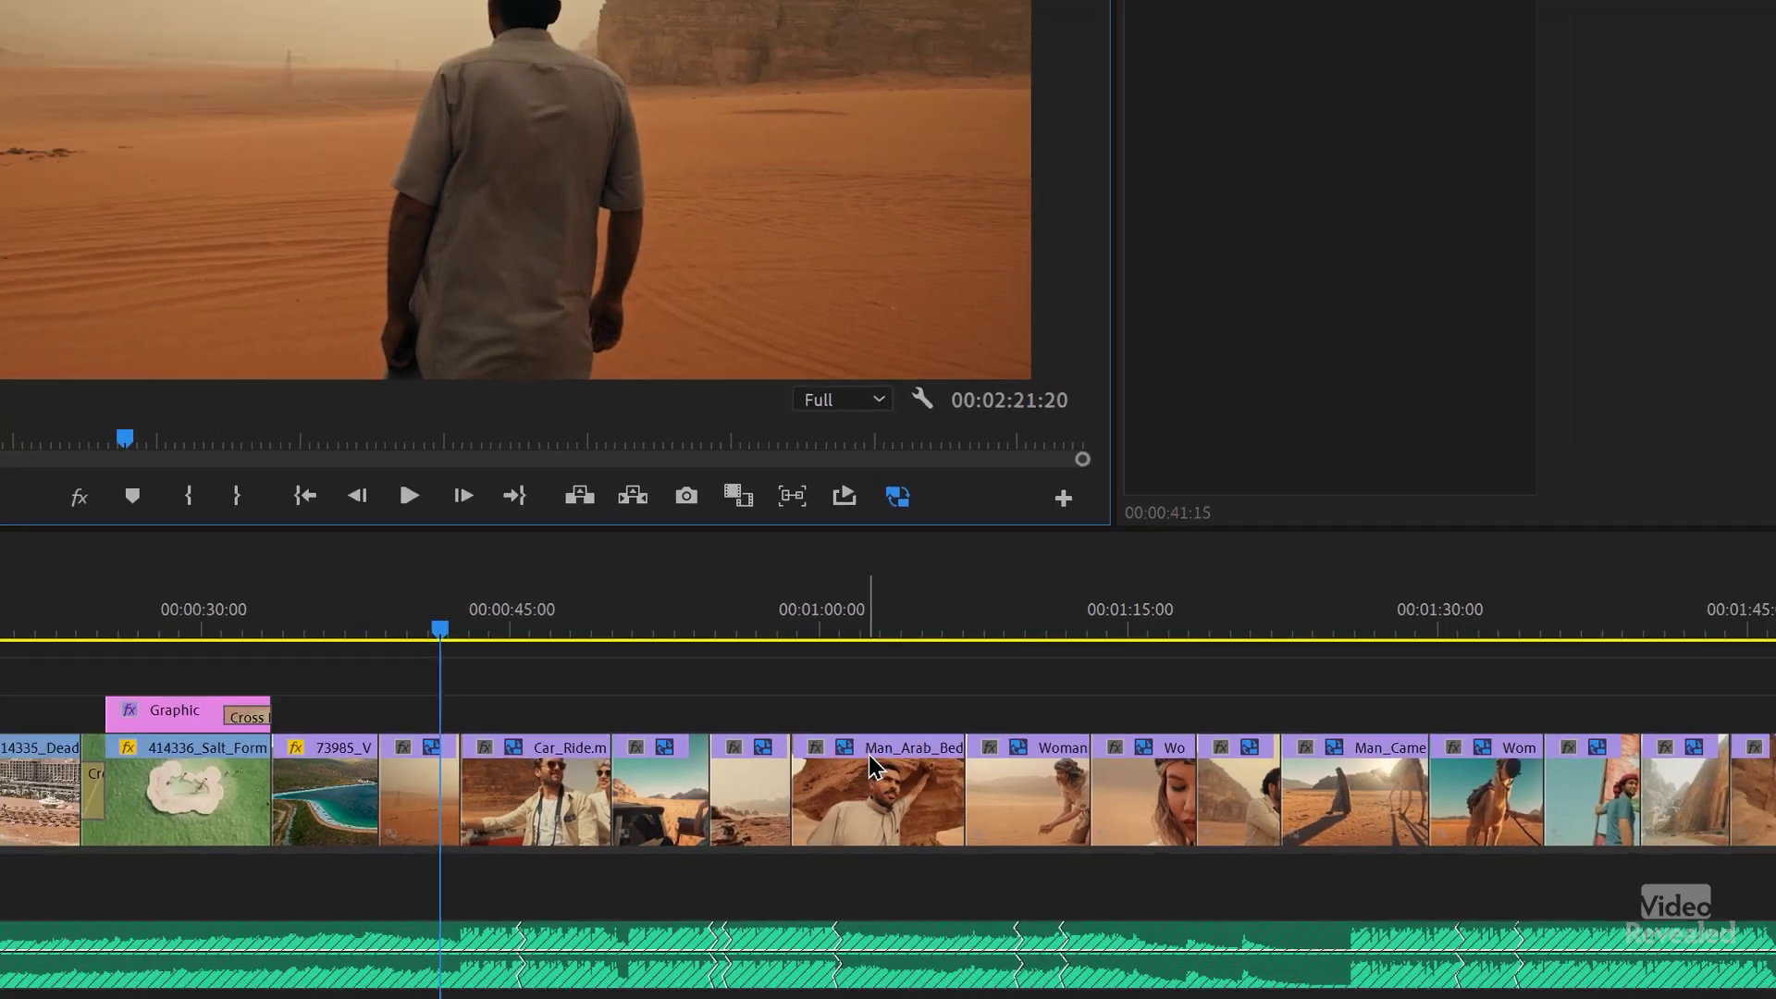
key(space)
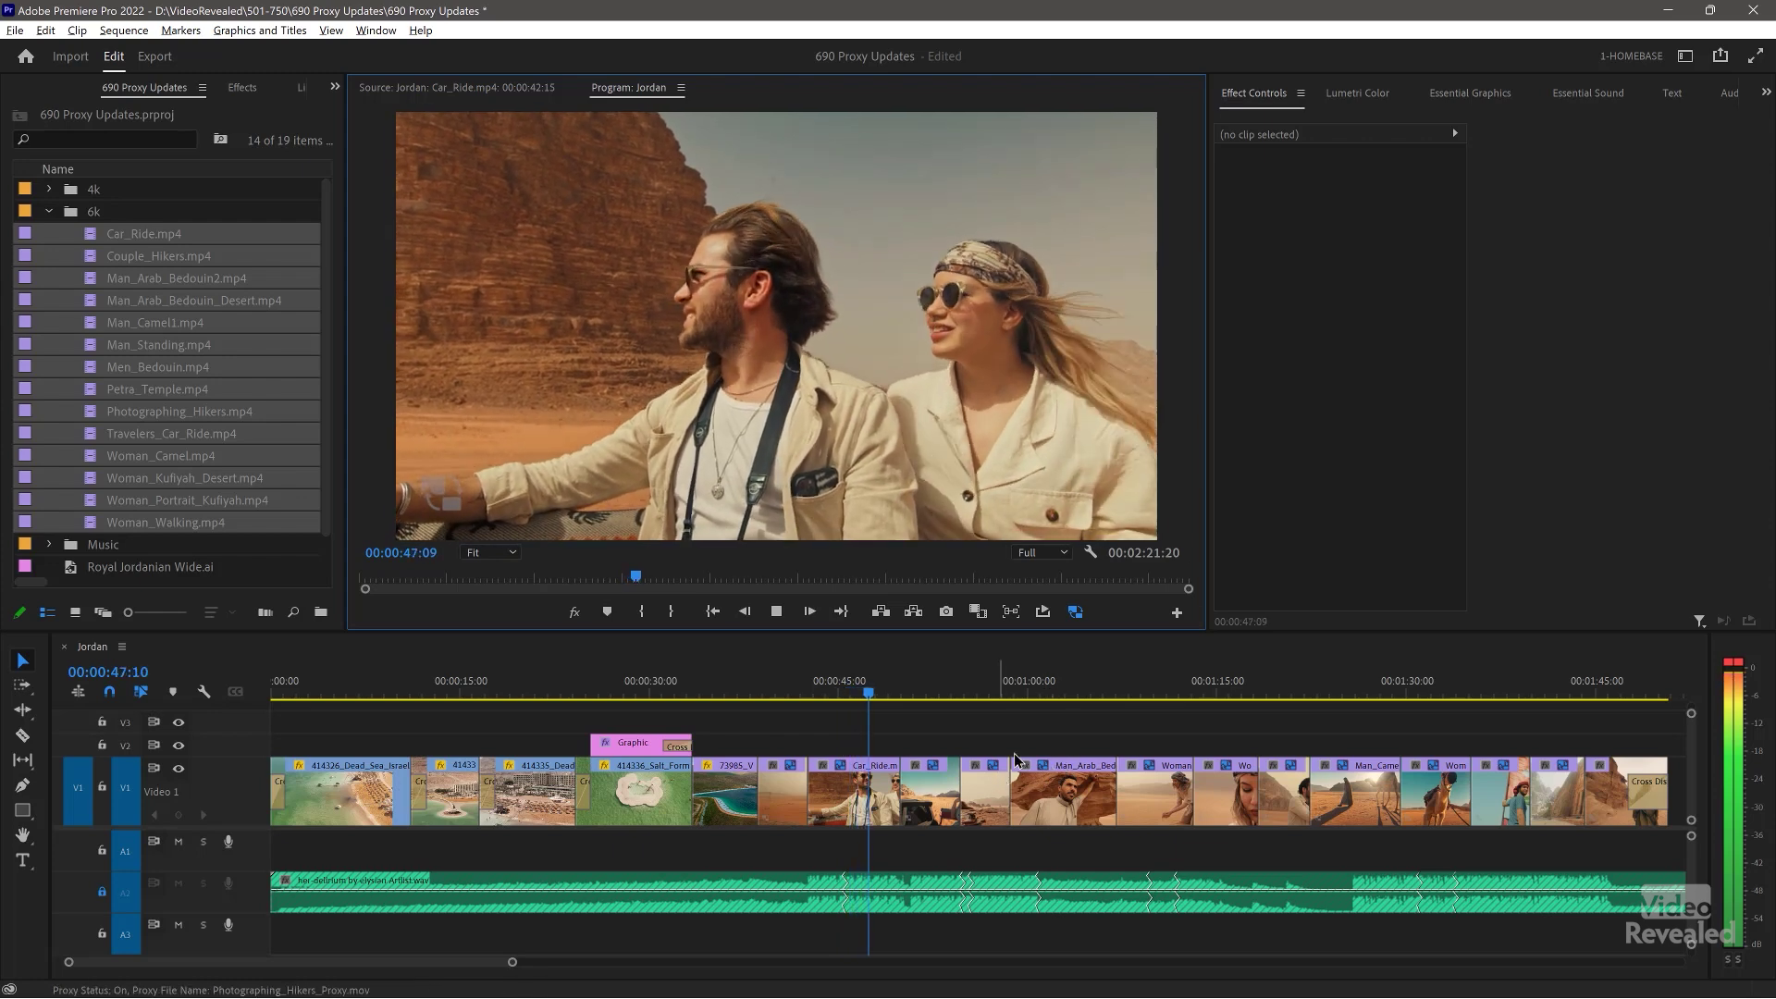
click(1076, 612)
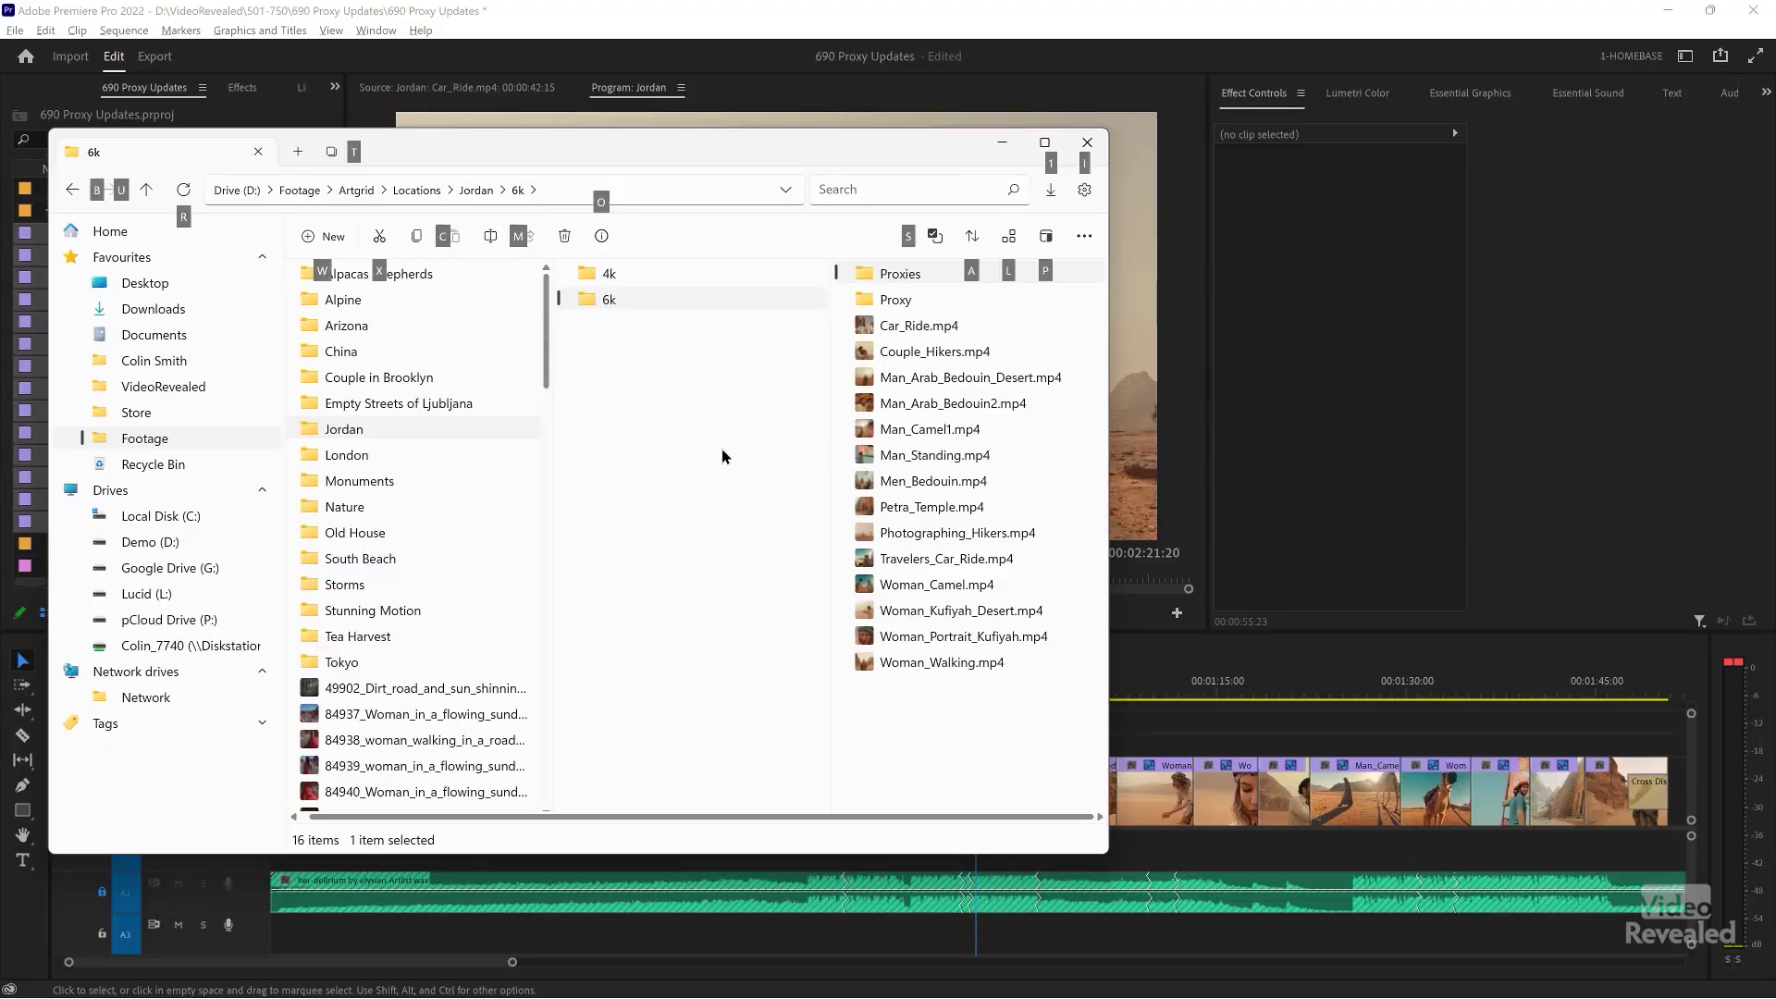
Inspect the contents of the Proxy and Proxies folders inside the Jordan 6k footage folder
click(923, 298)
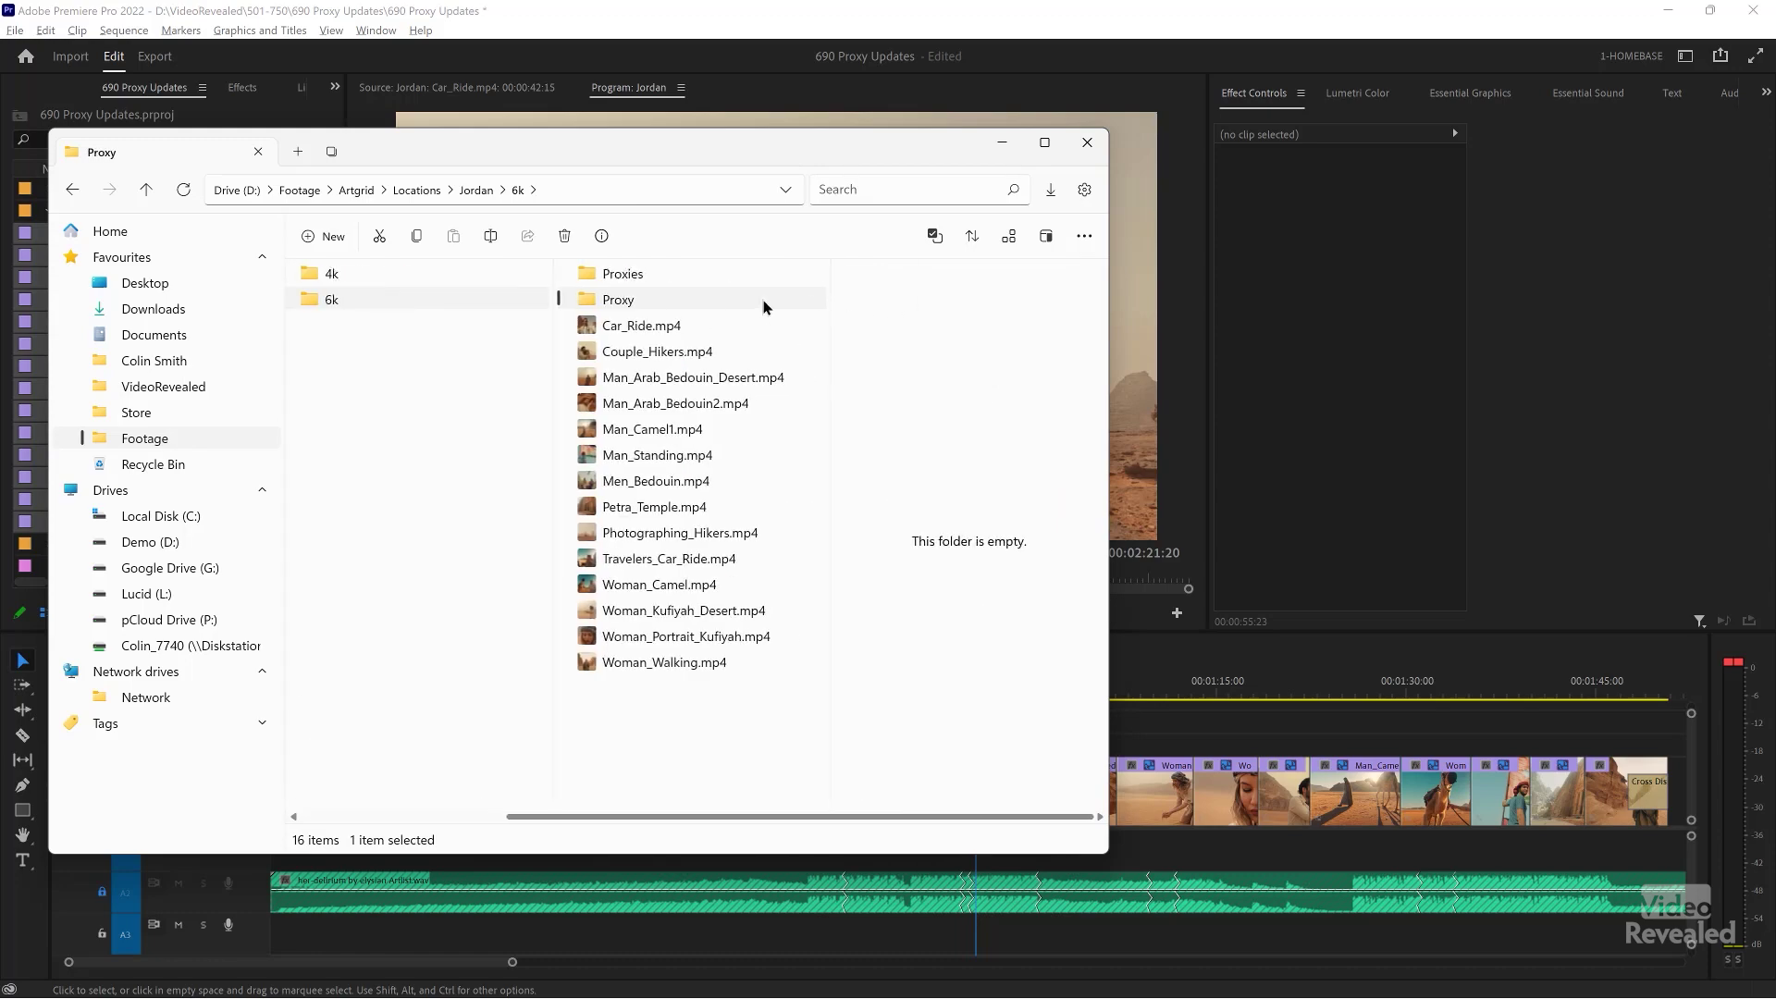
click(714, 274)
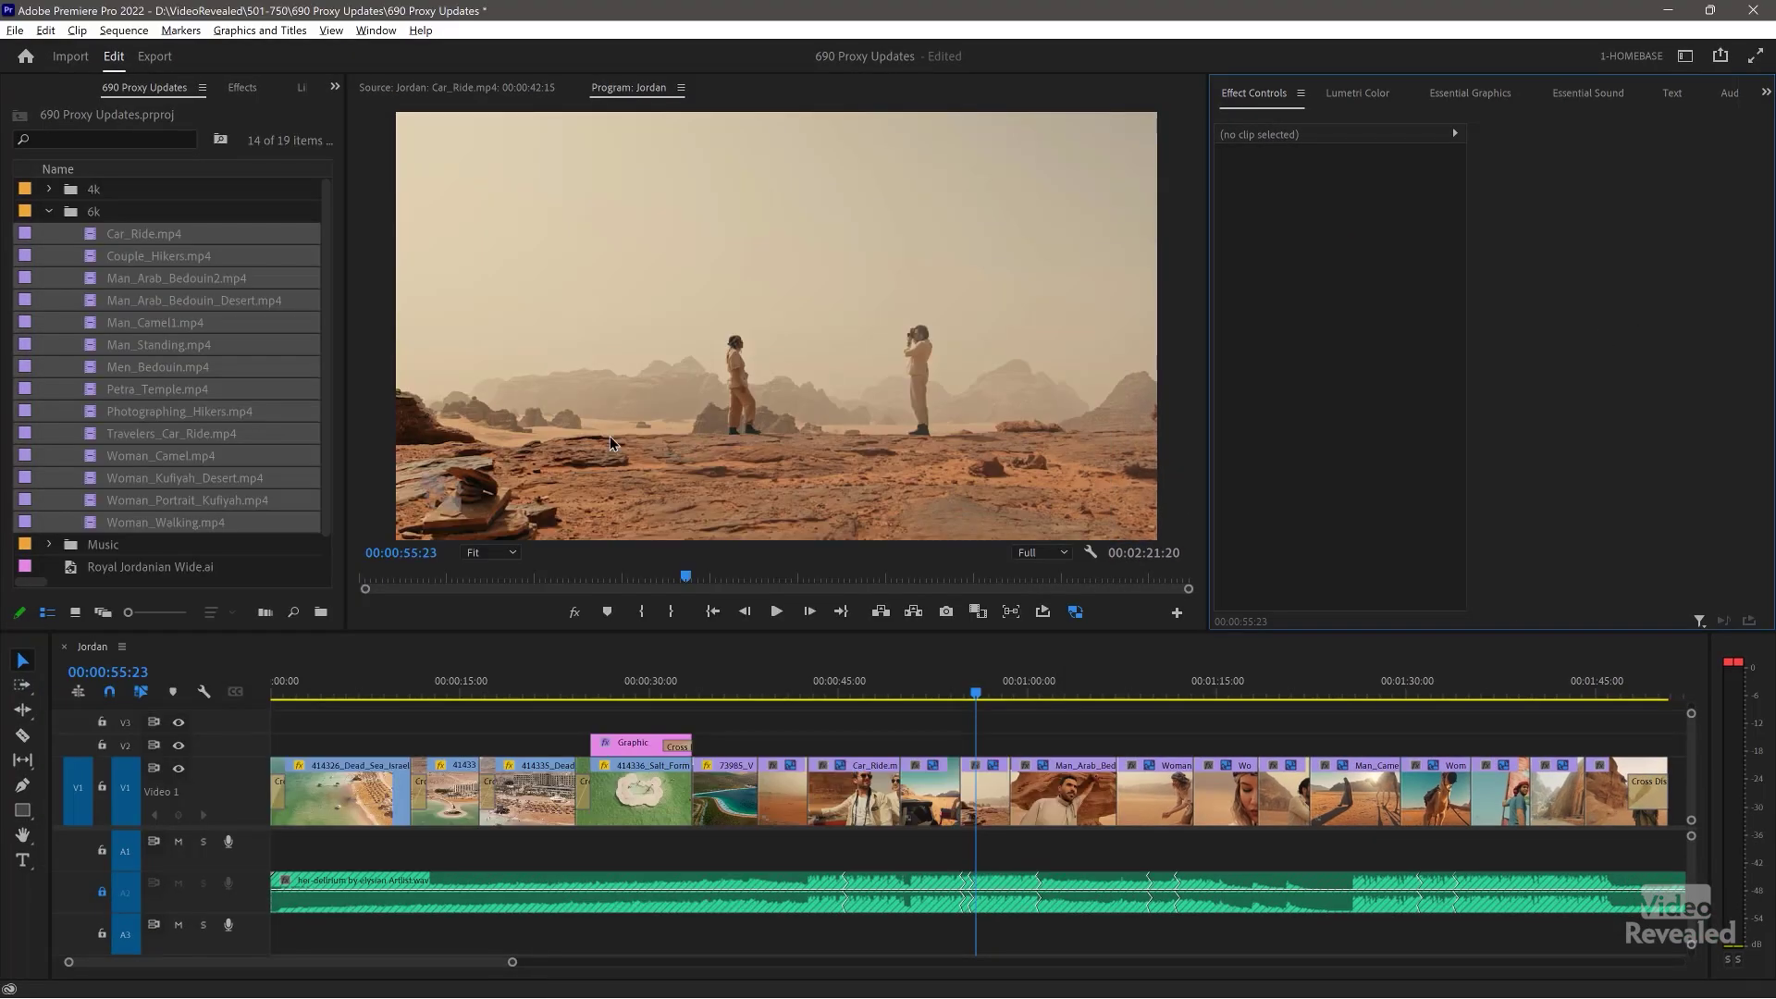
Enlarge the Project panel to full window size and move the Proxy column directly after the Name column
key(grave)
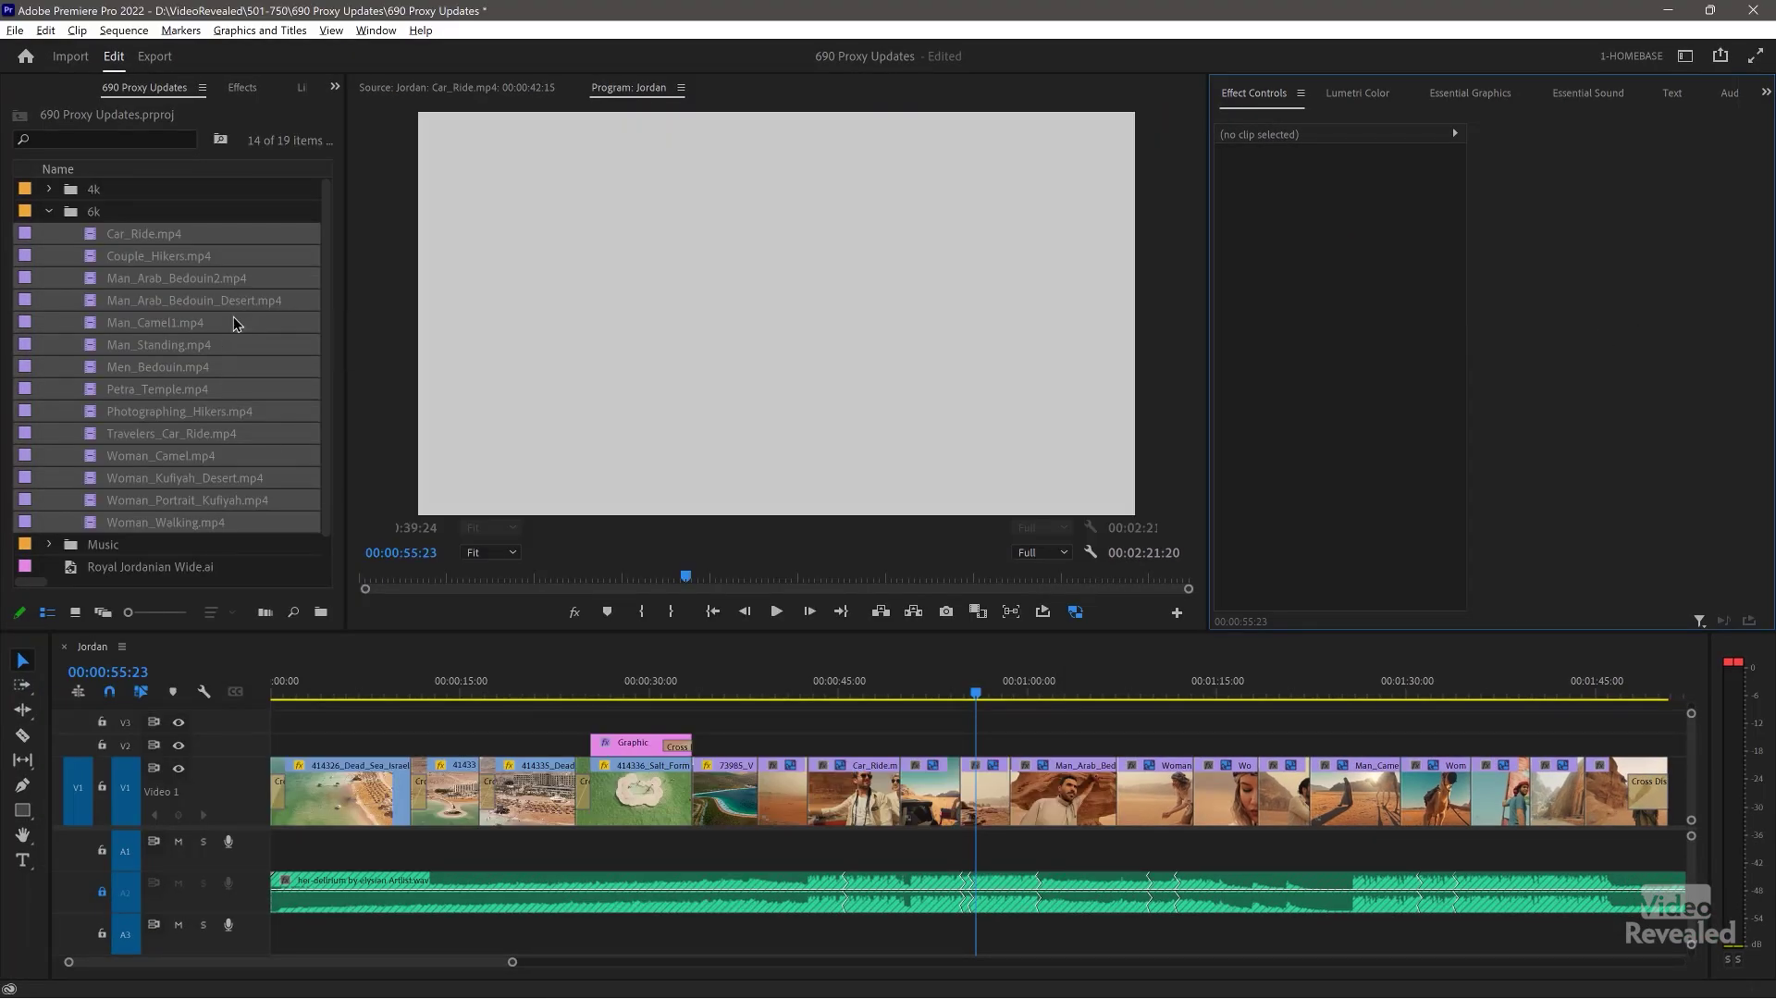
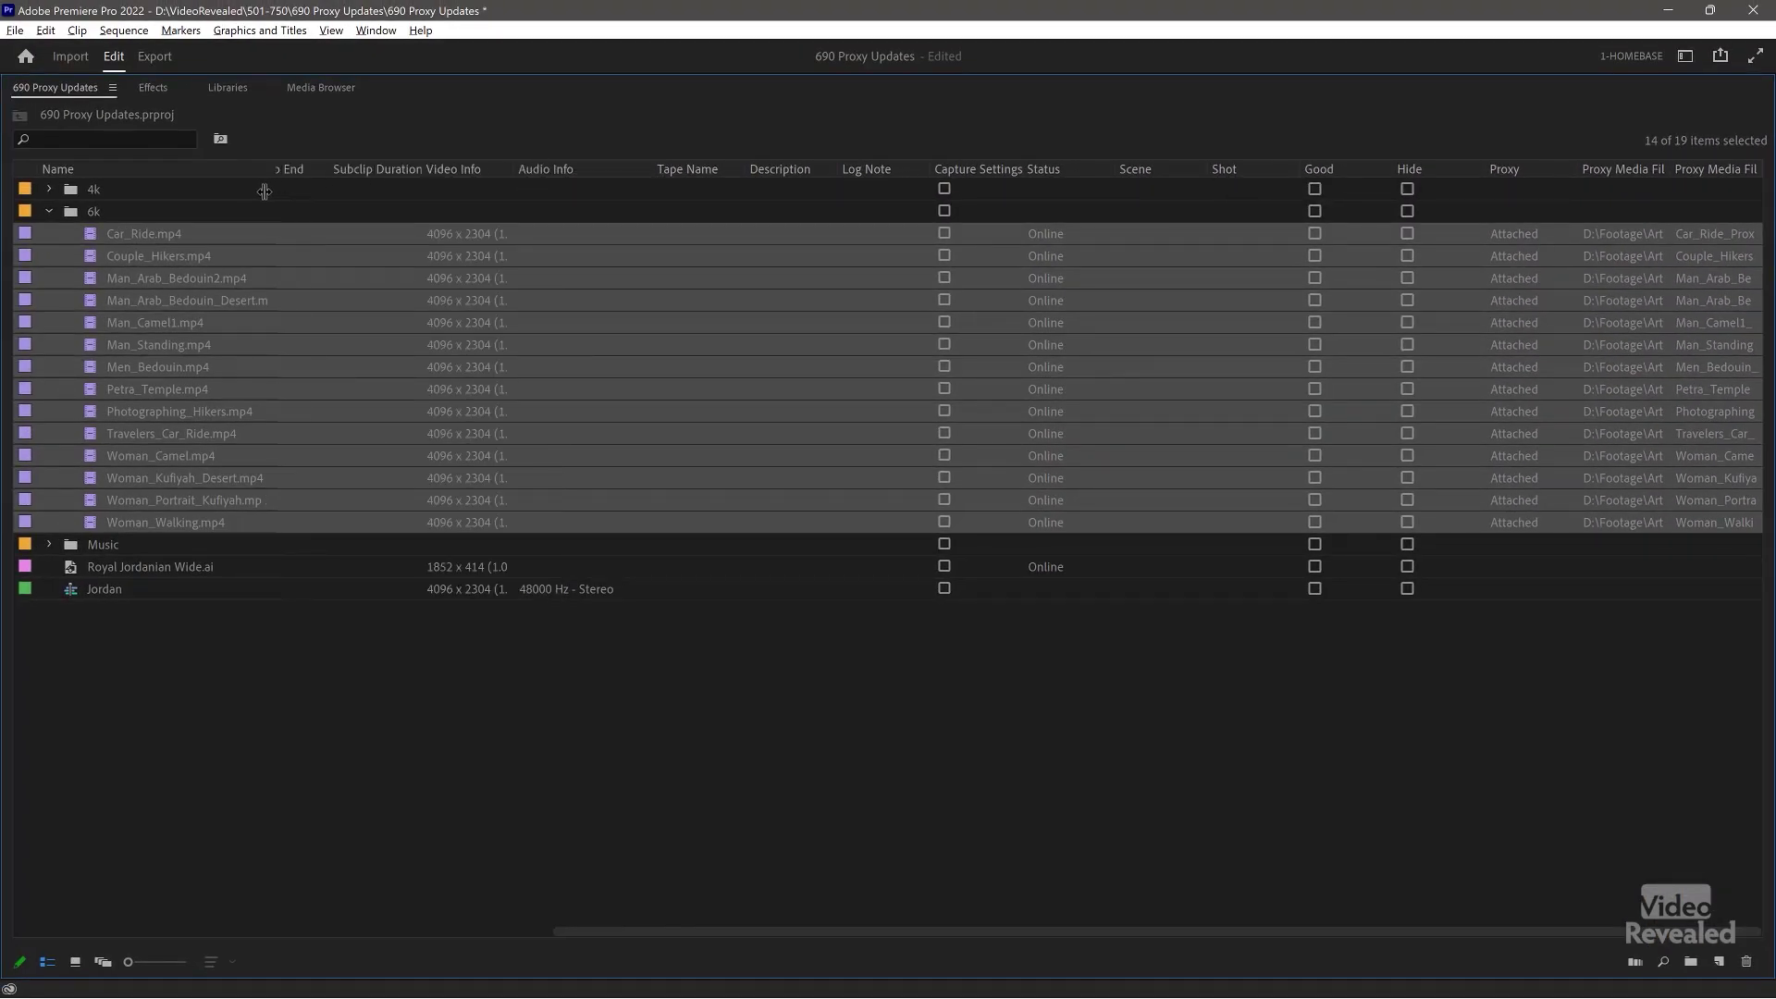
drag(275, 188, 276, 189)
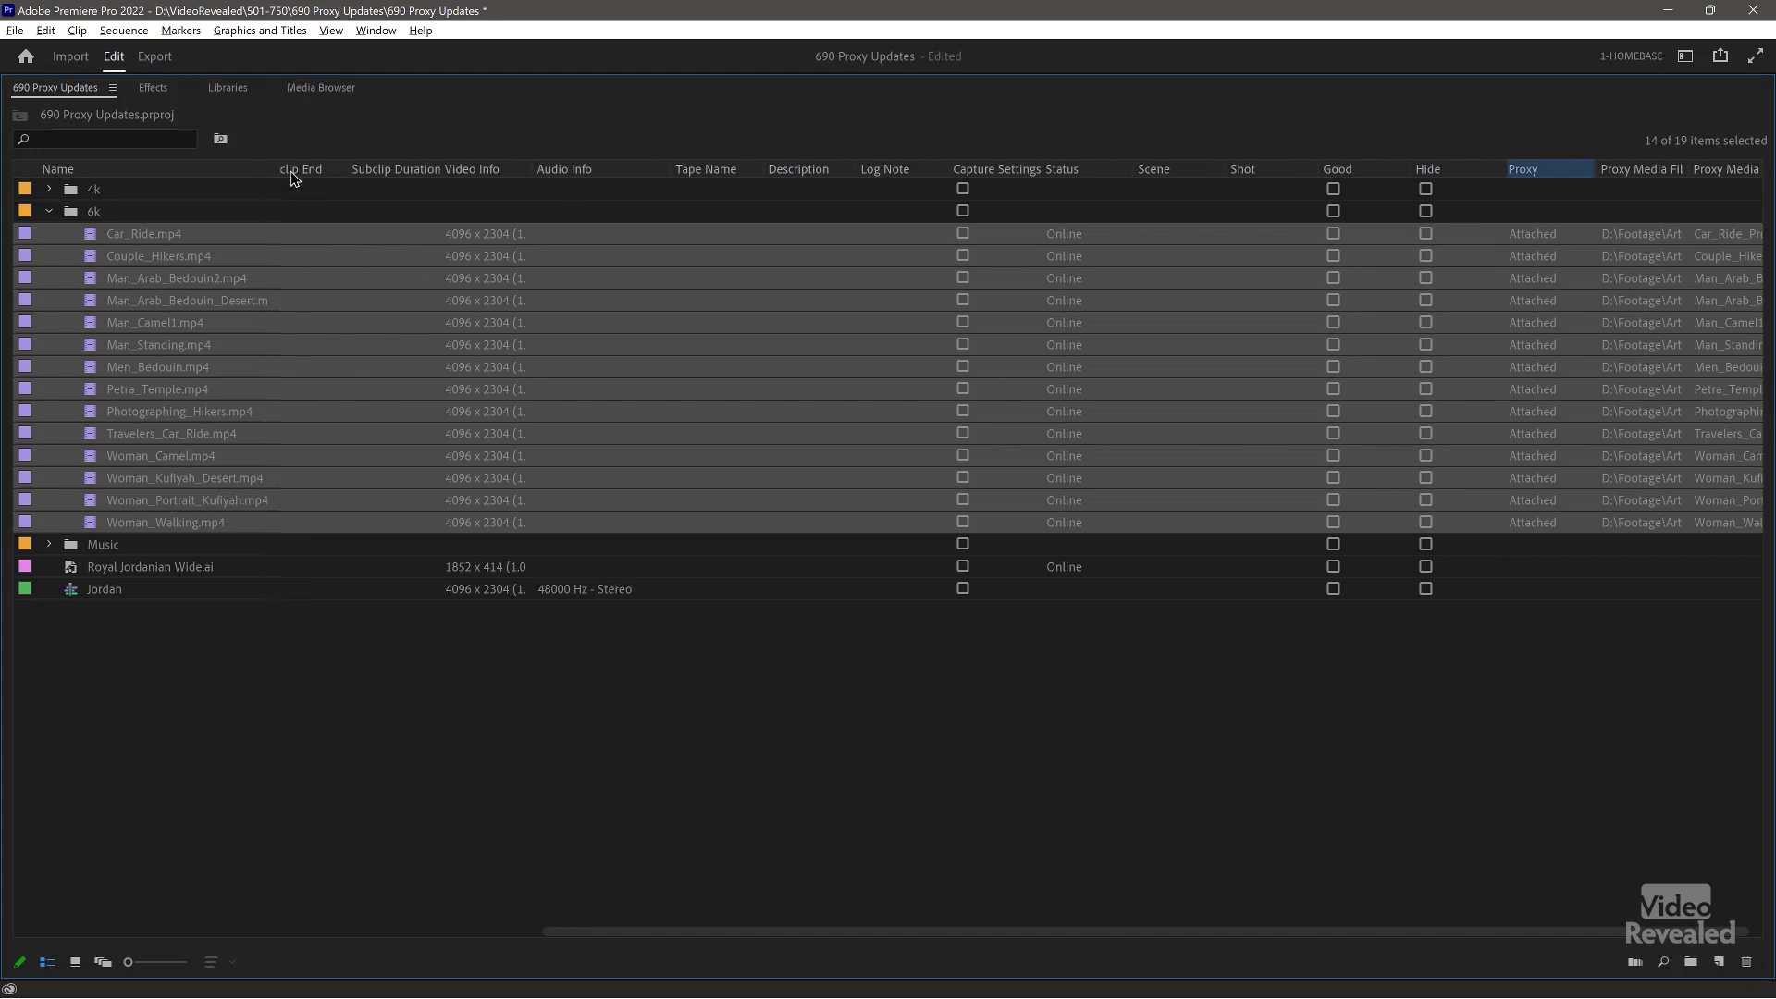
scroll(291, 178, left, 10)
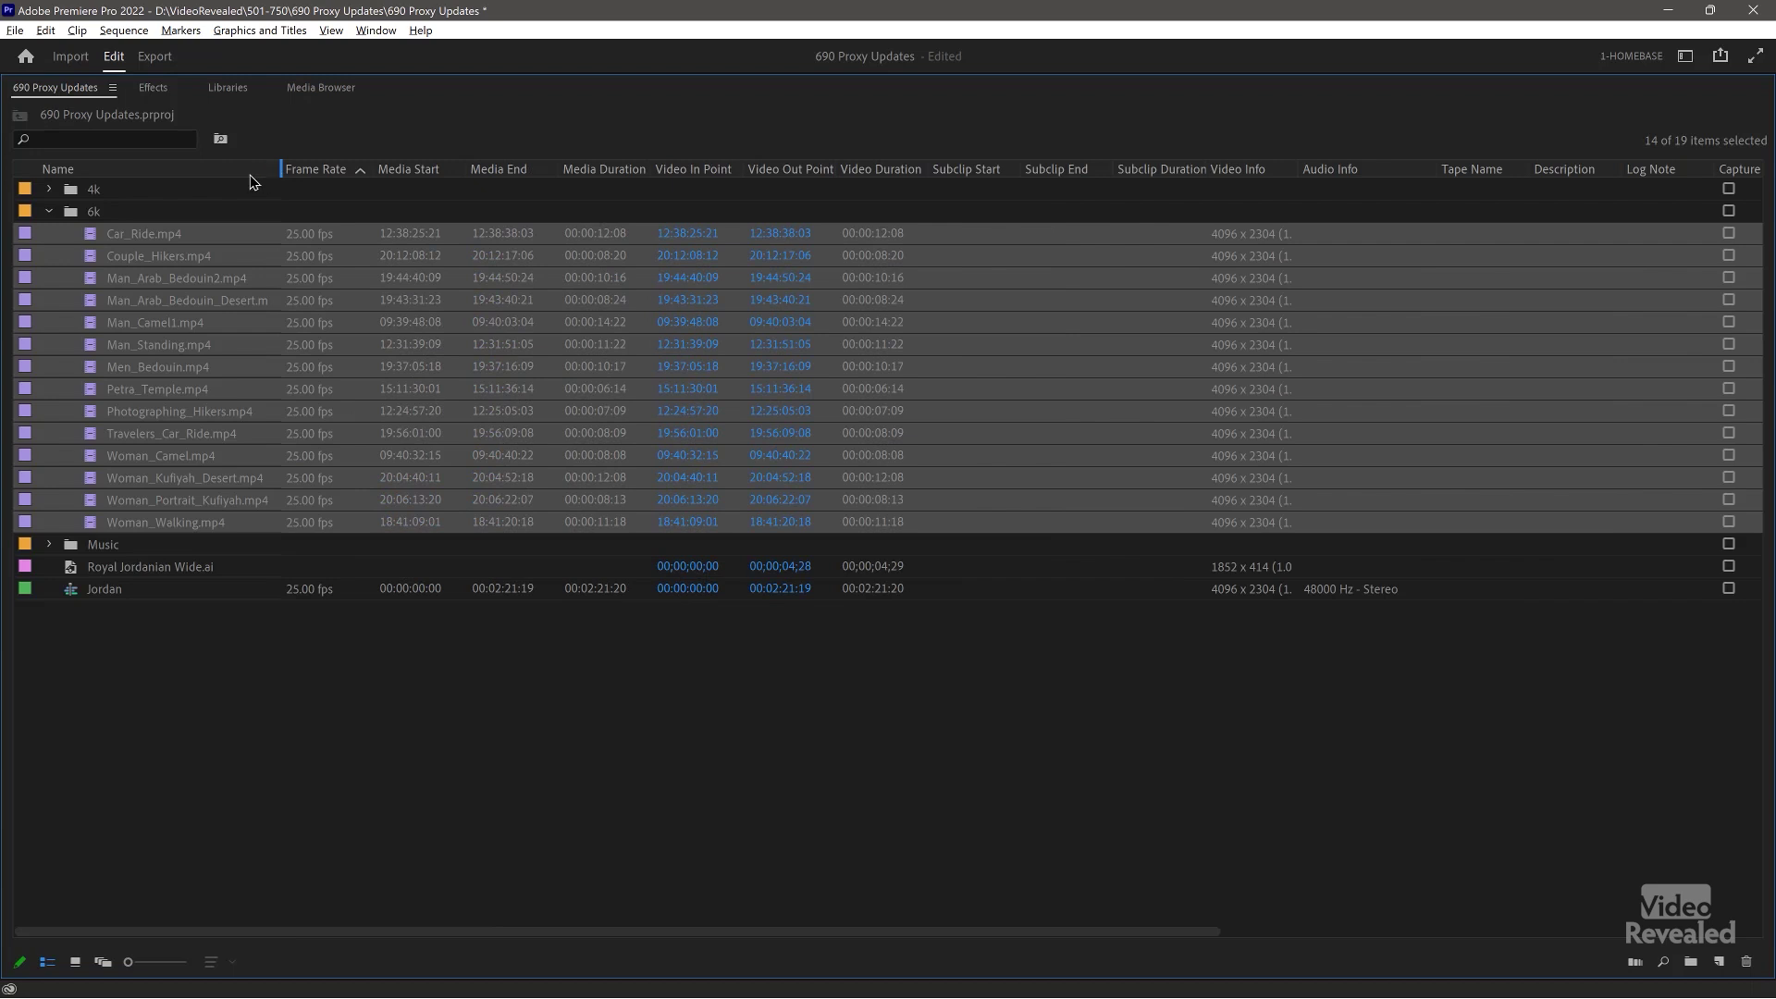
scroll(252, 176, left, 1)
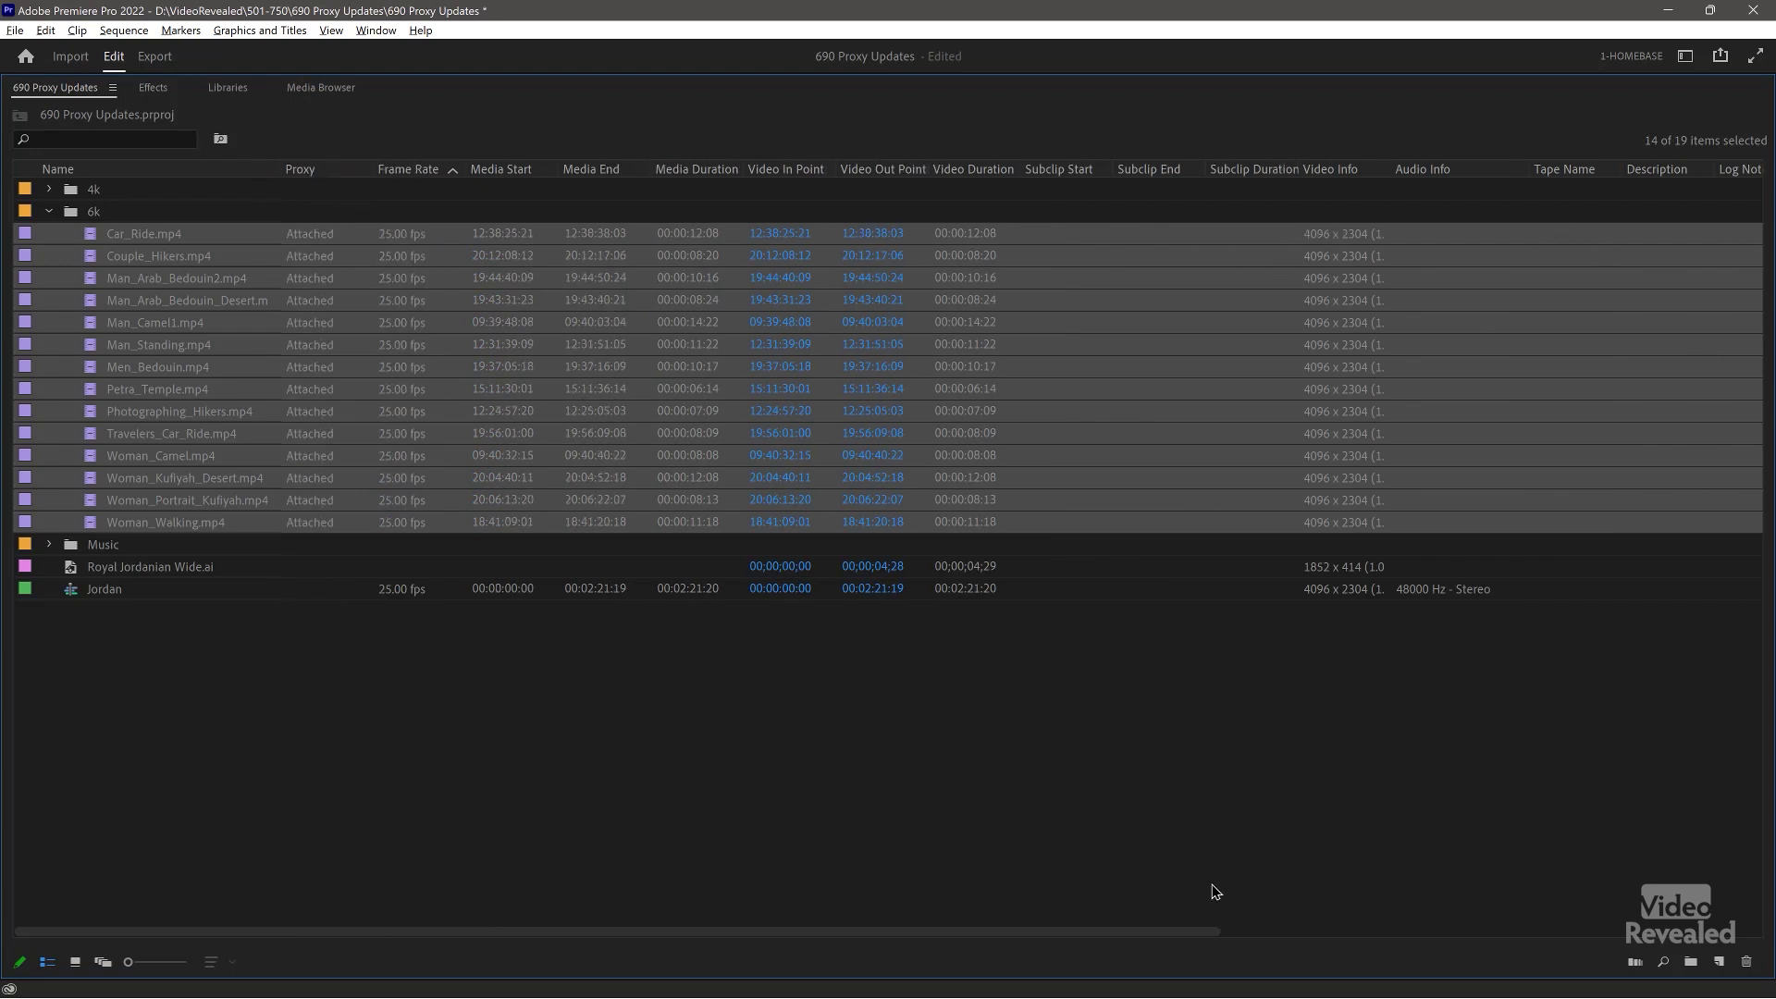
Move the column holding the proxy media file paths directly after the Proxy column
drag(1145, 932, 1745, 930)
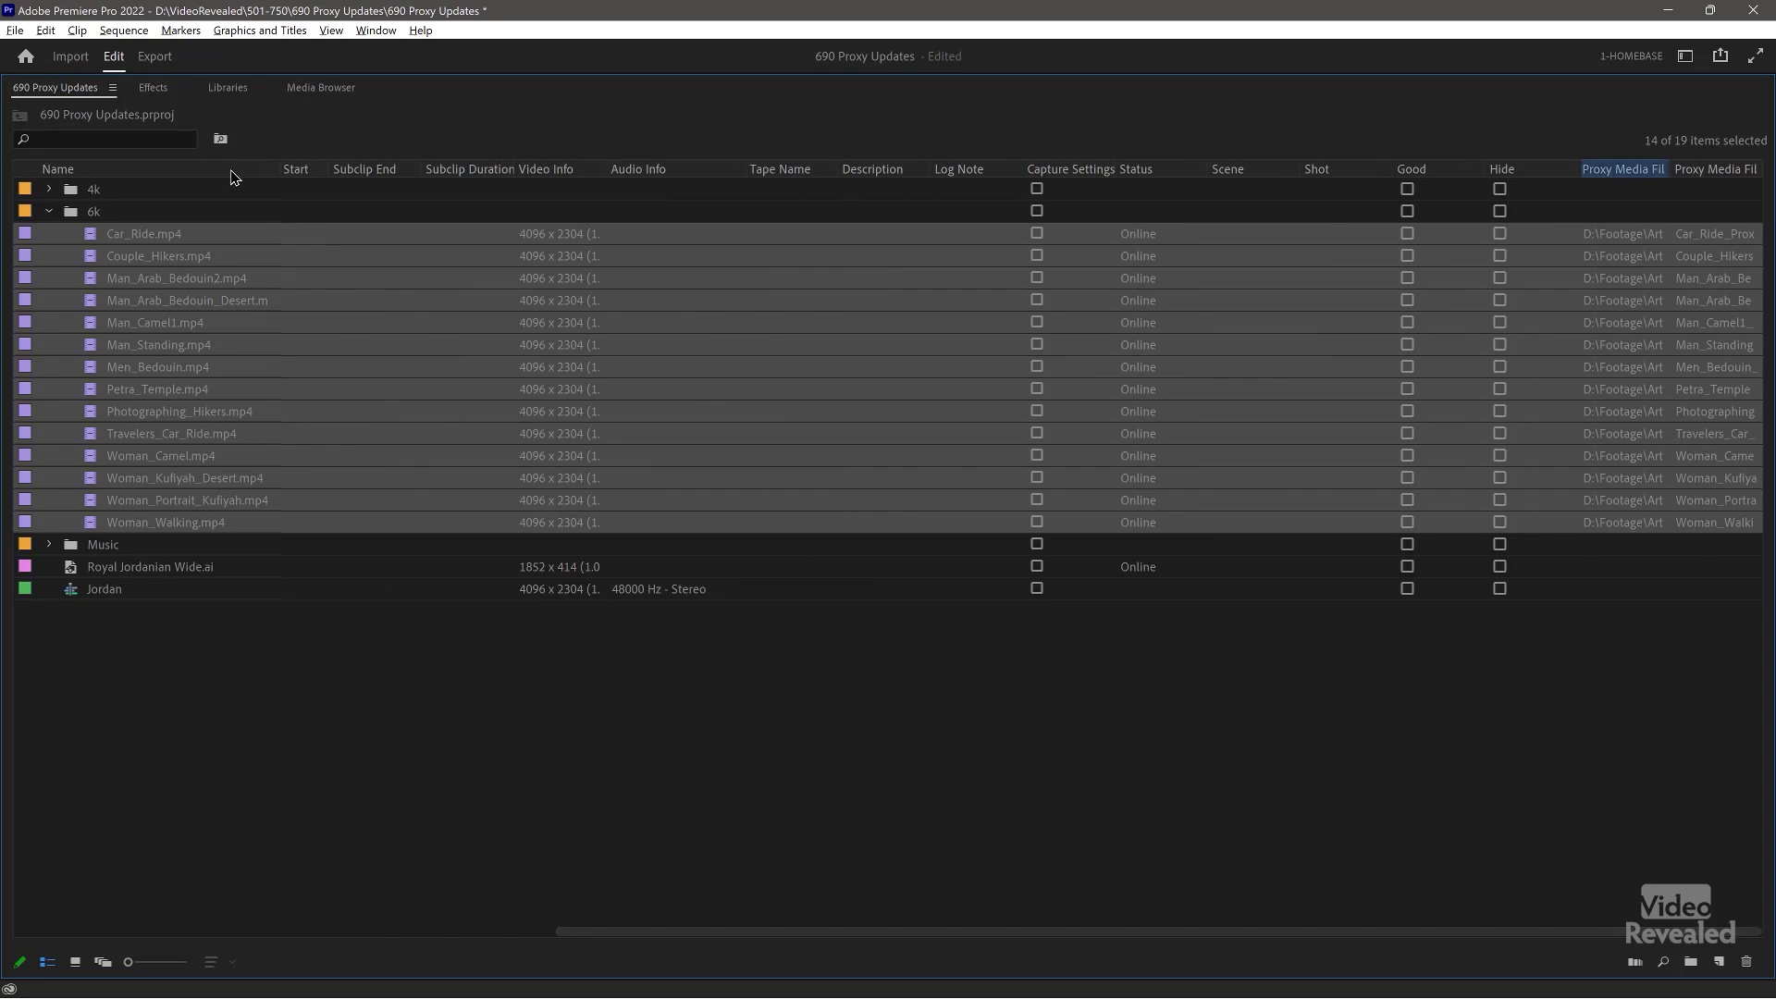
scroll(233, 176, left, 5)
drag(374, 173, 375, 174)
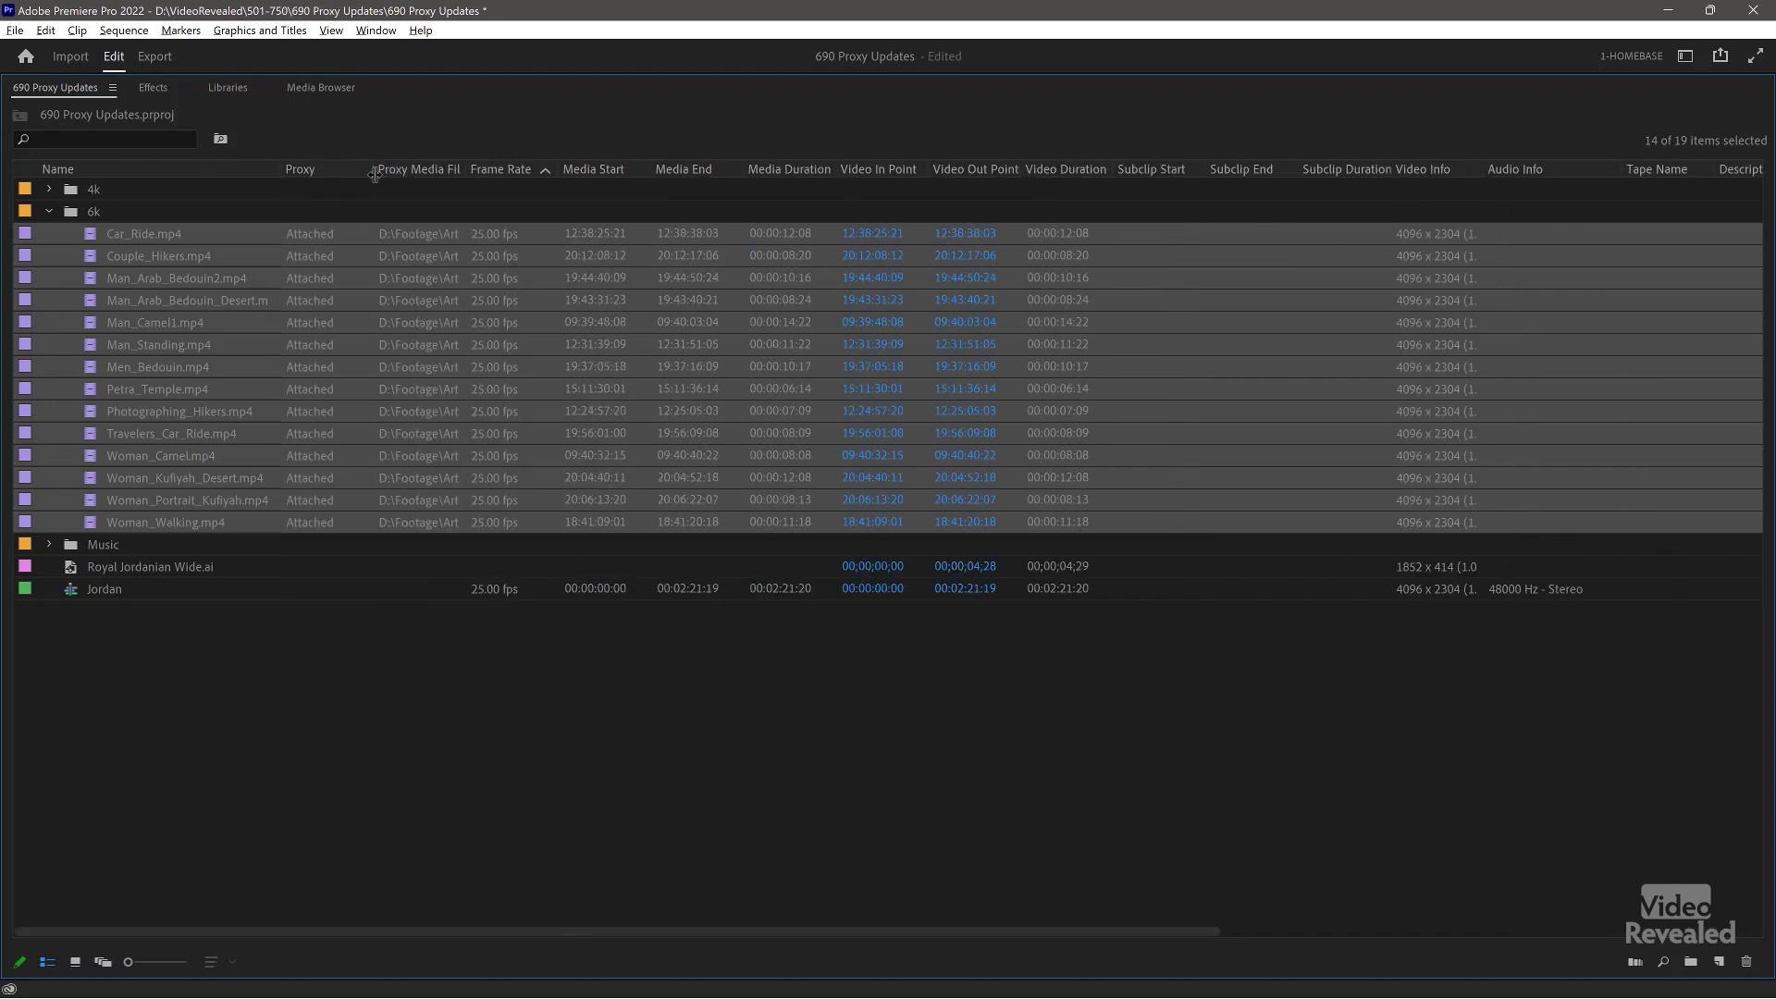
Move the Proxy Media File Name column directly after Frame Rate and restore the Project panel to its normal size
drag(1109, 930, 1651, 933)
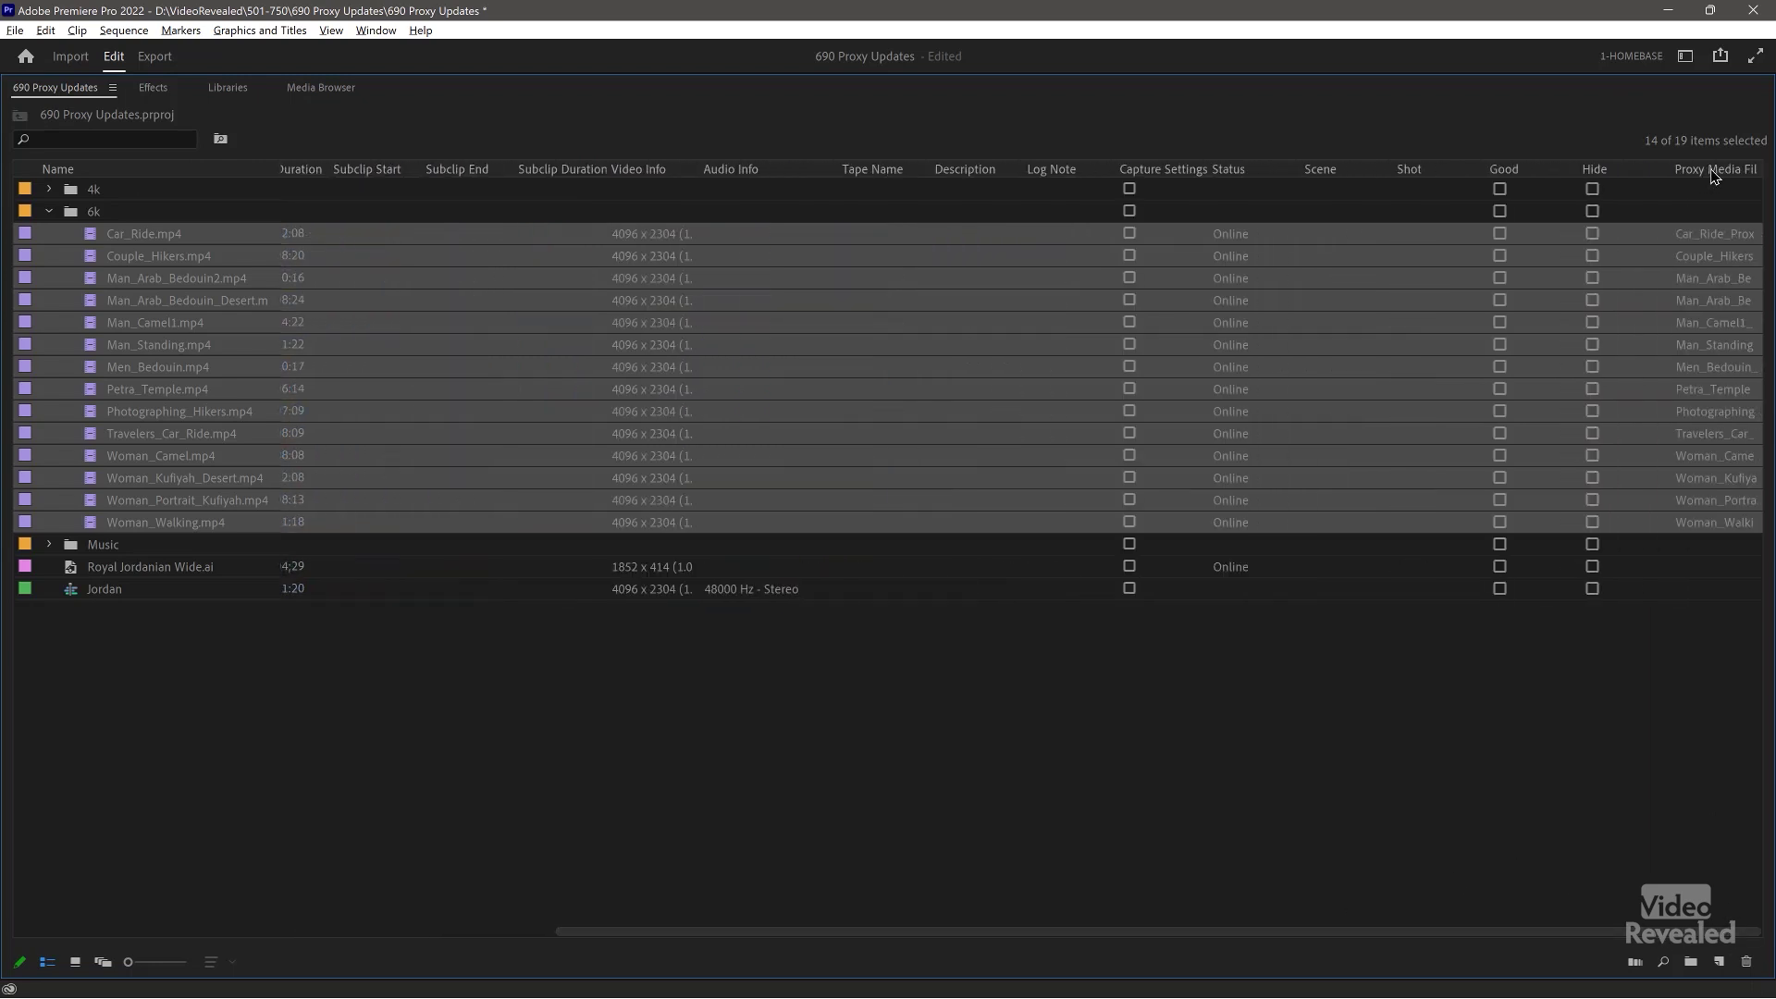
drag(231, 176, 203, 178)
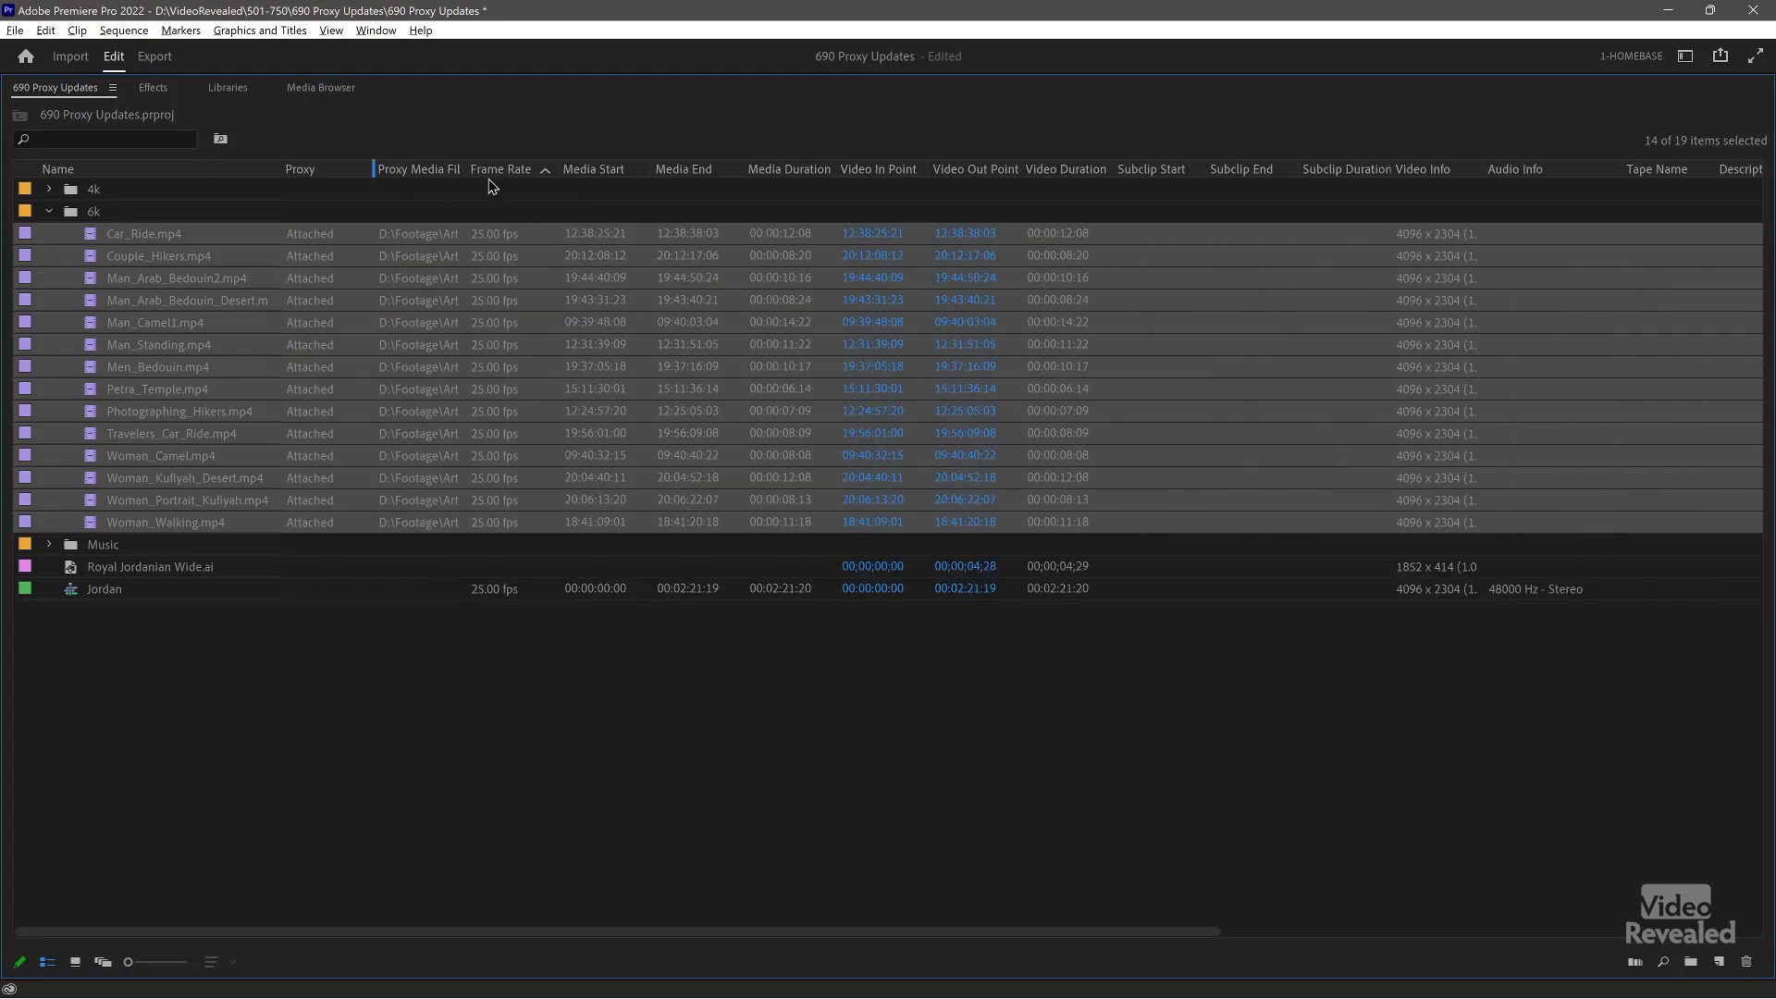
drag(558, 192, 565, 213)
key(grave)
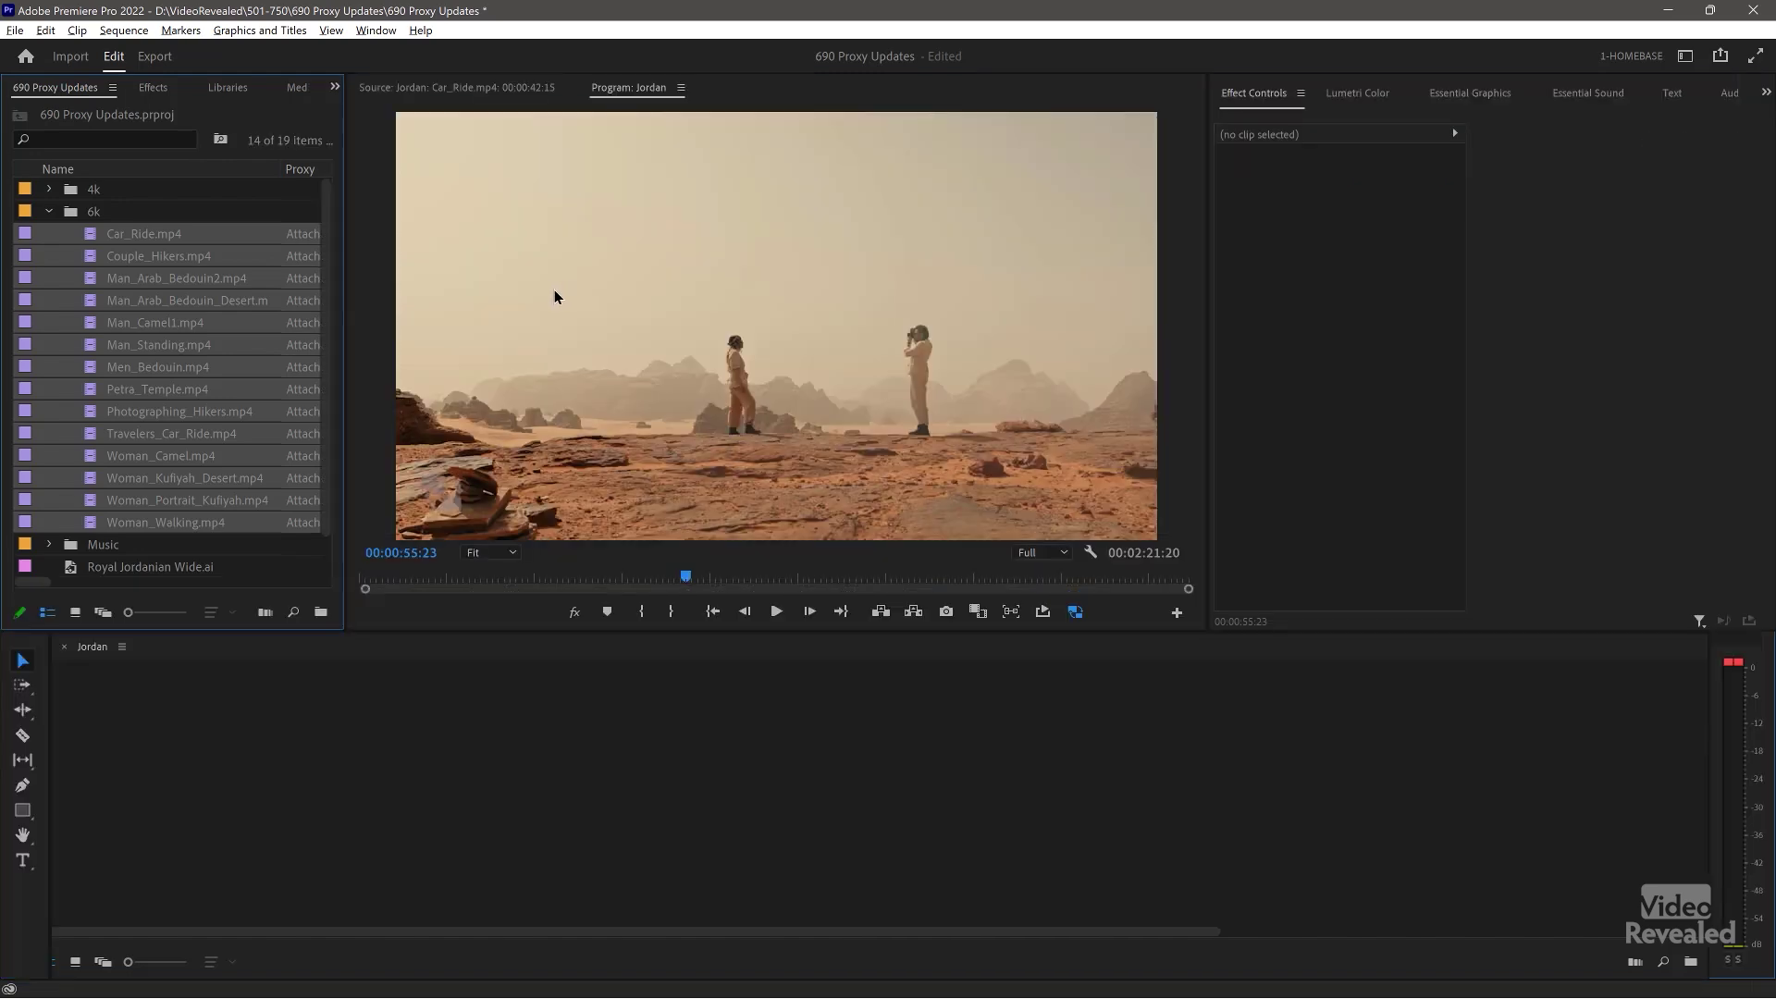
Deselect the clips in the enlarged Project panel and widen the Frame Rate and Proxy Media File Name columns
key(grave)
key(grave)
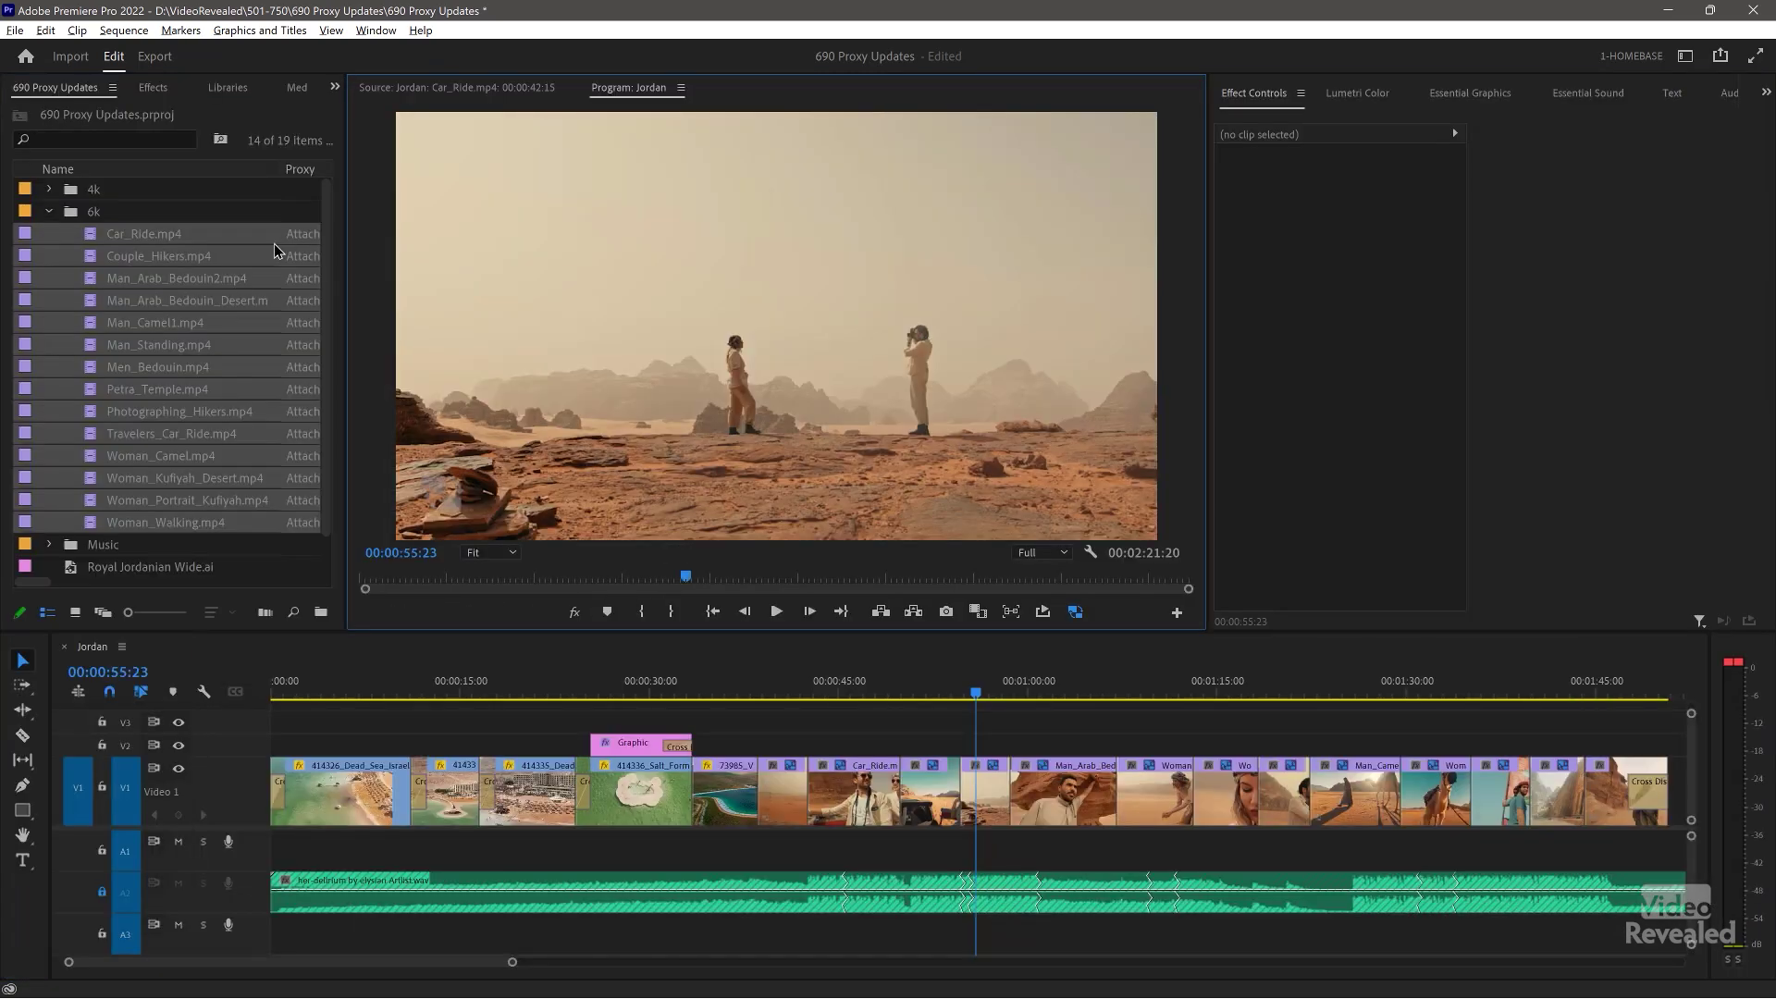
key(grave)
click(520, 696)
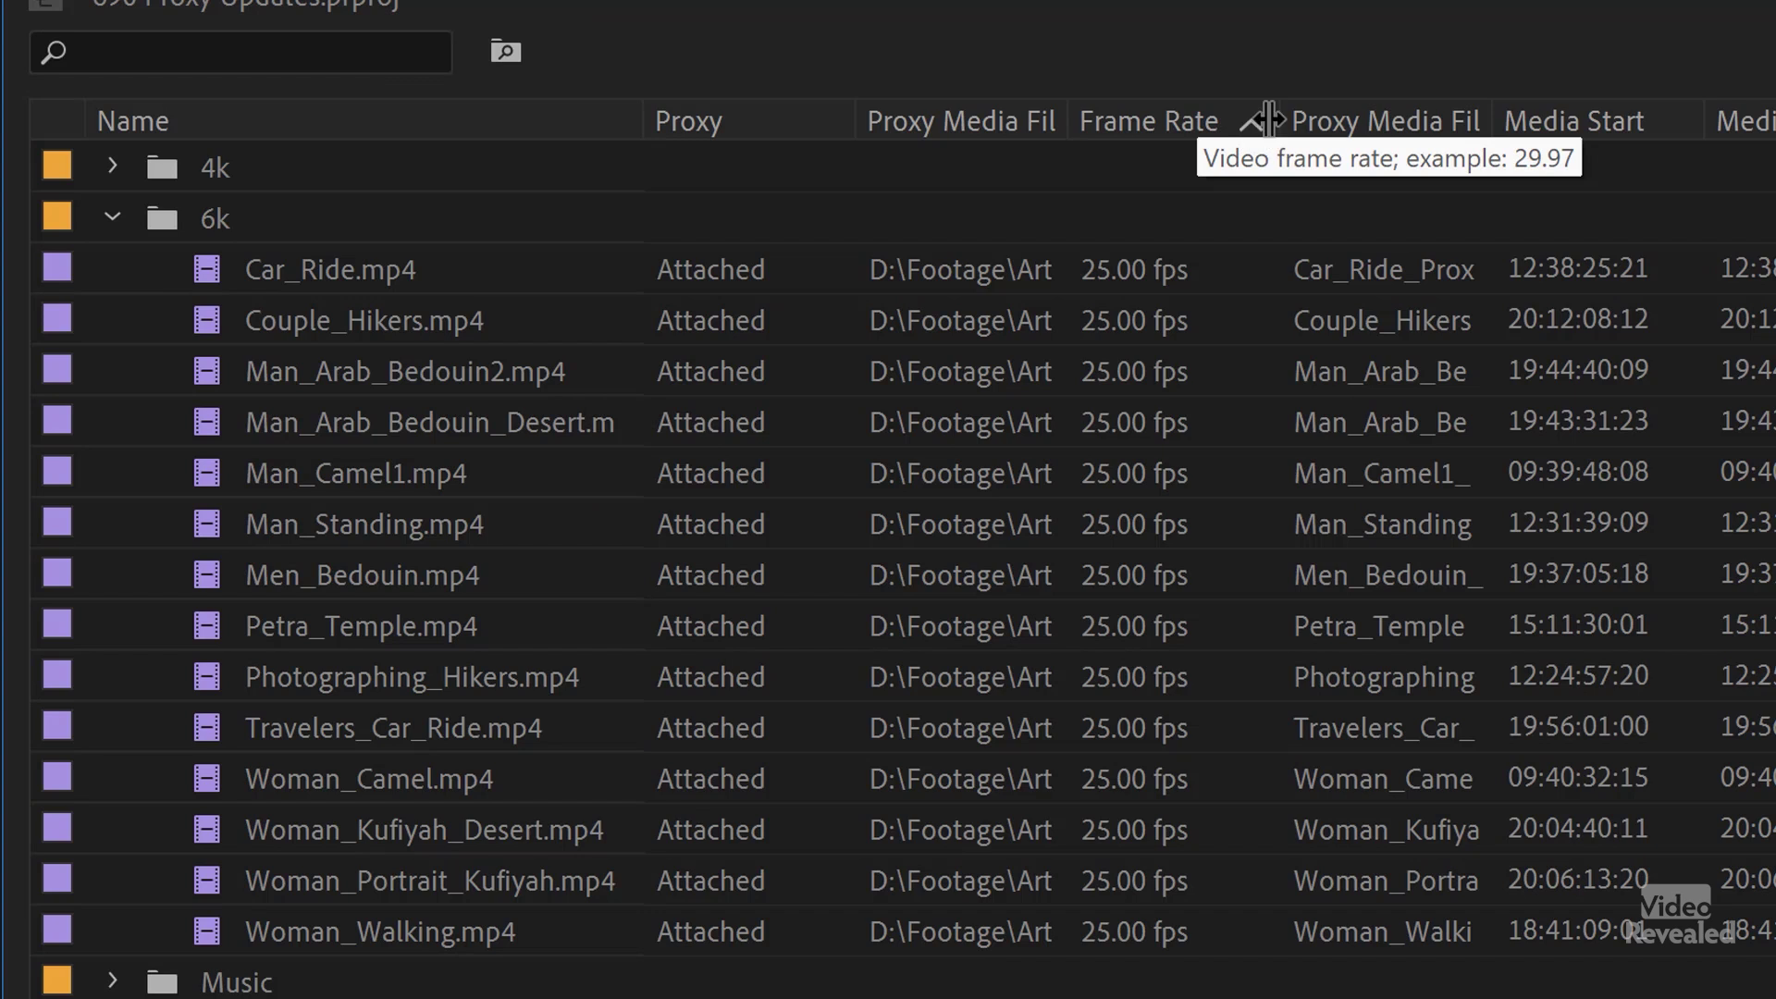
mouse_move(1275, 118)
mouse_down()
mouse_move(1503, 117)
mouse_move(1304, 127)
mouse_up()
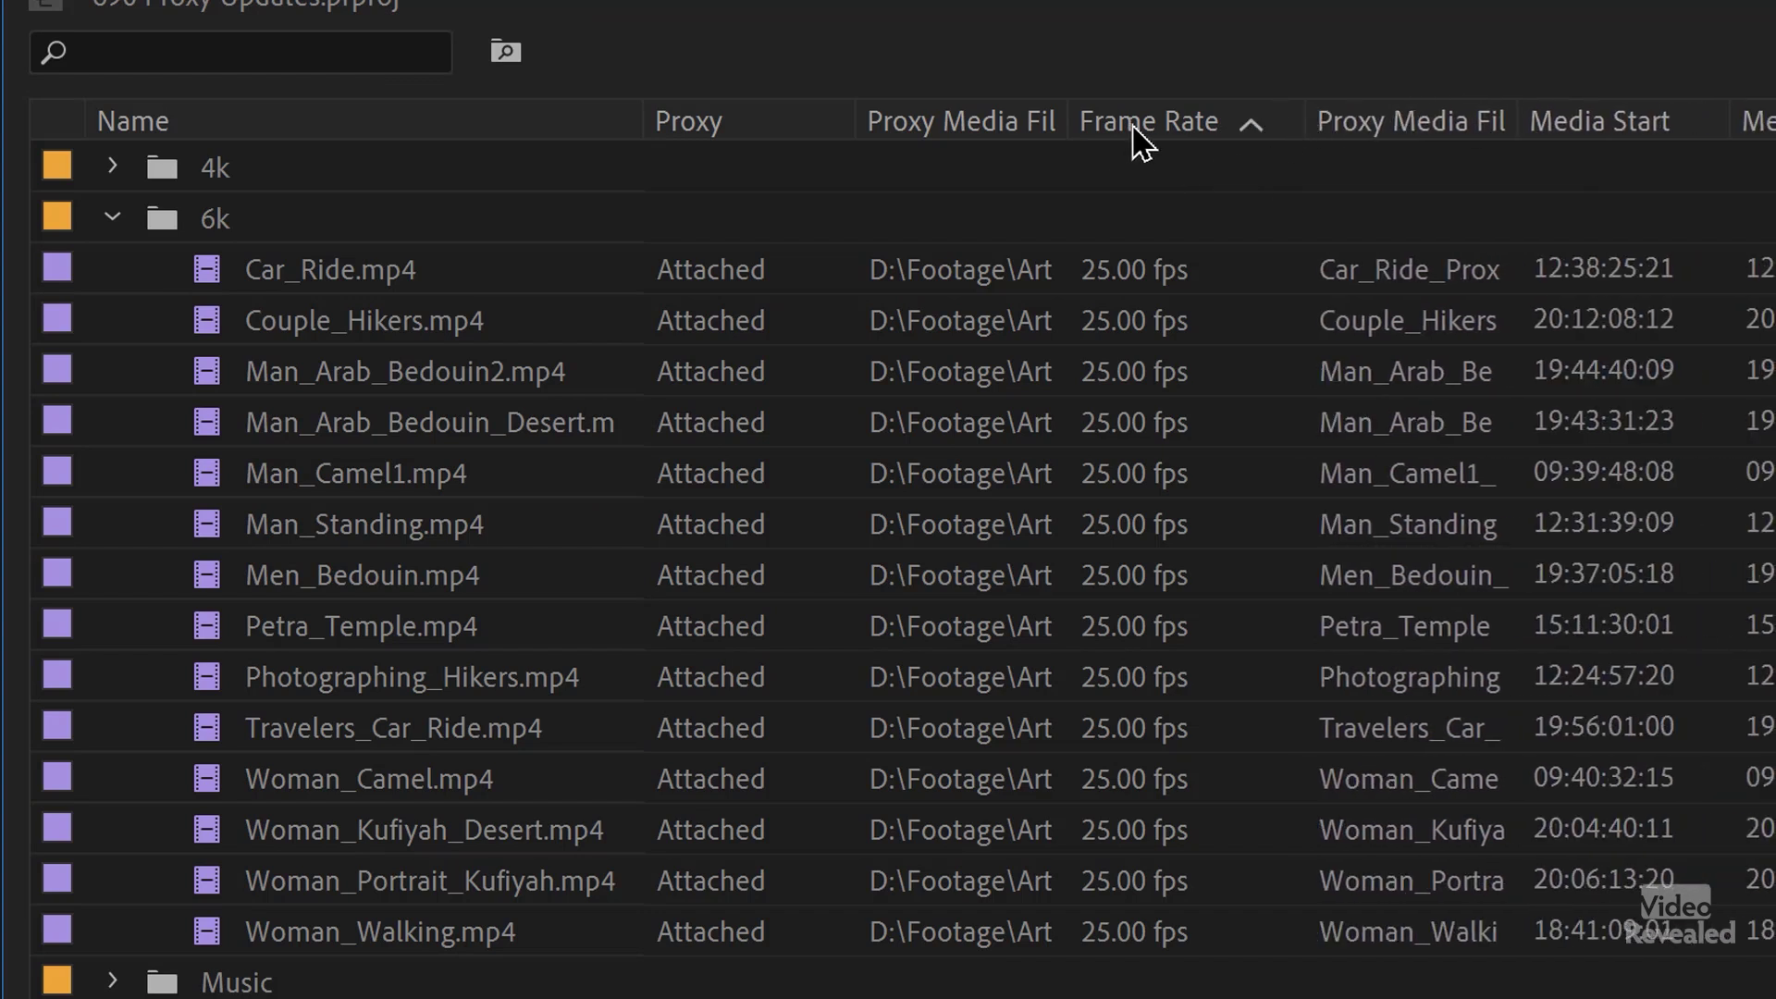
drag(1515, 115, 1772, 115)
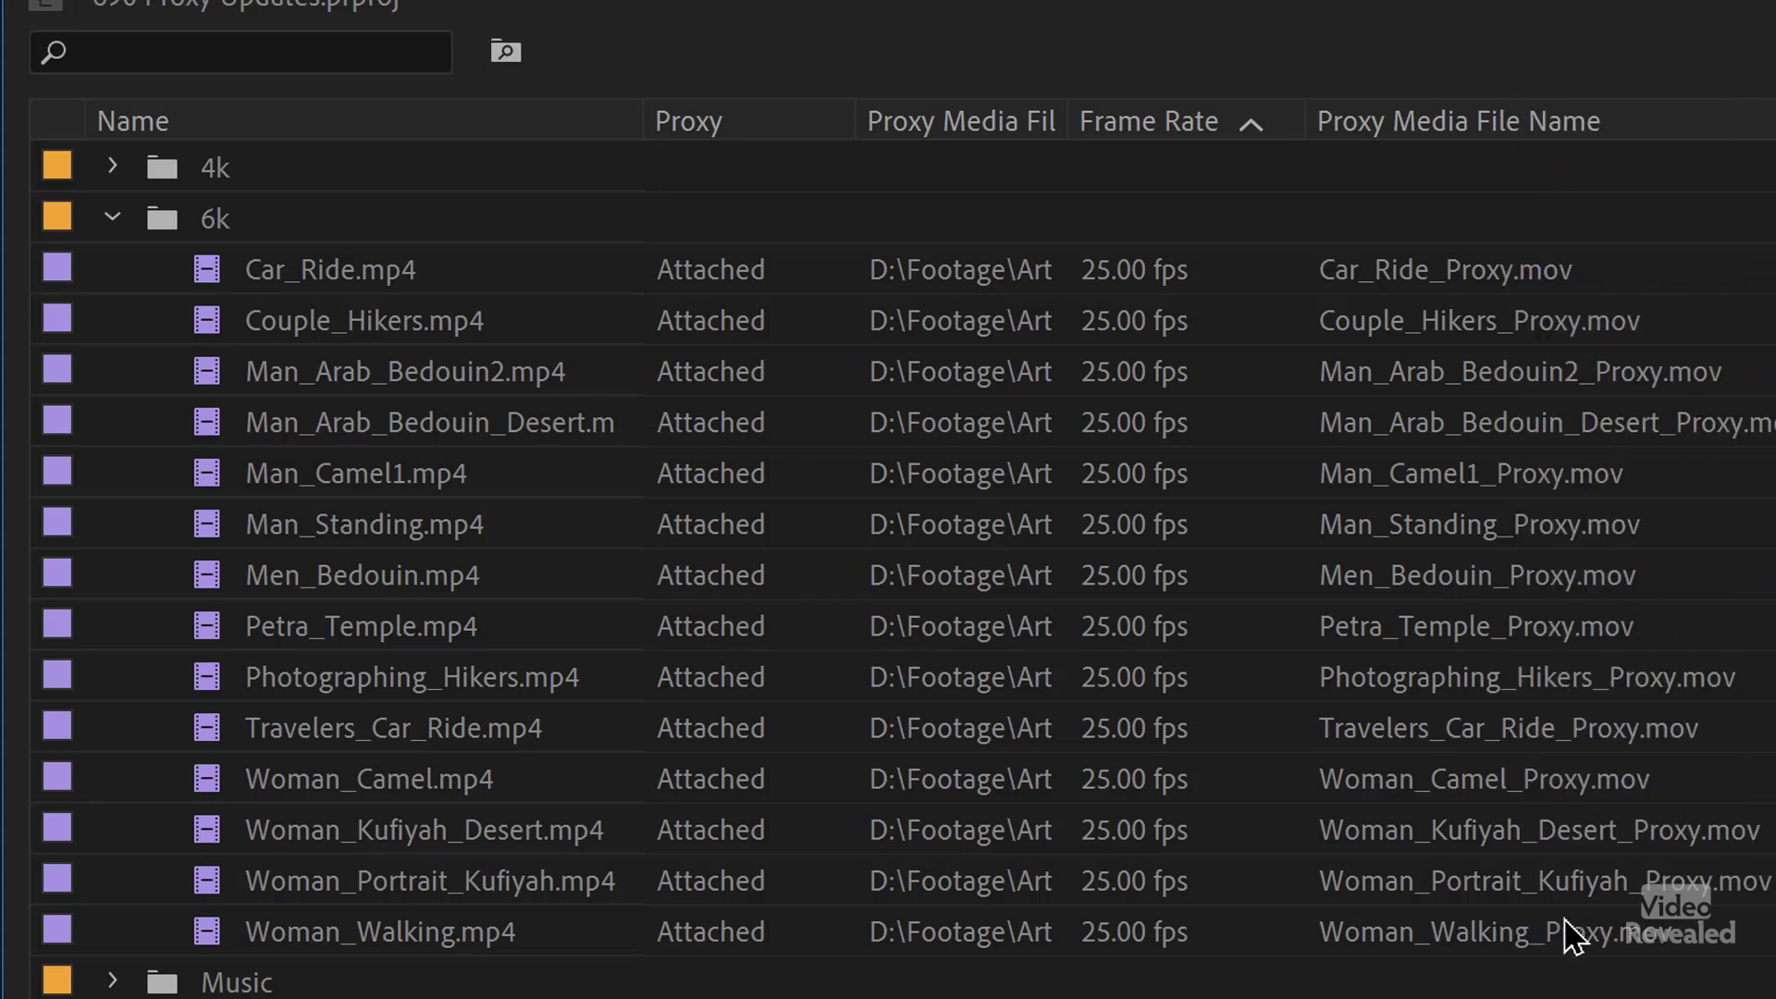
Sort the enlarged project list by the Proxy column and restore the normal panel layout
key(grave)
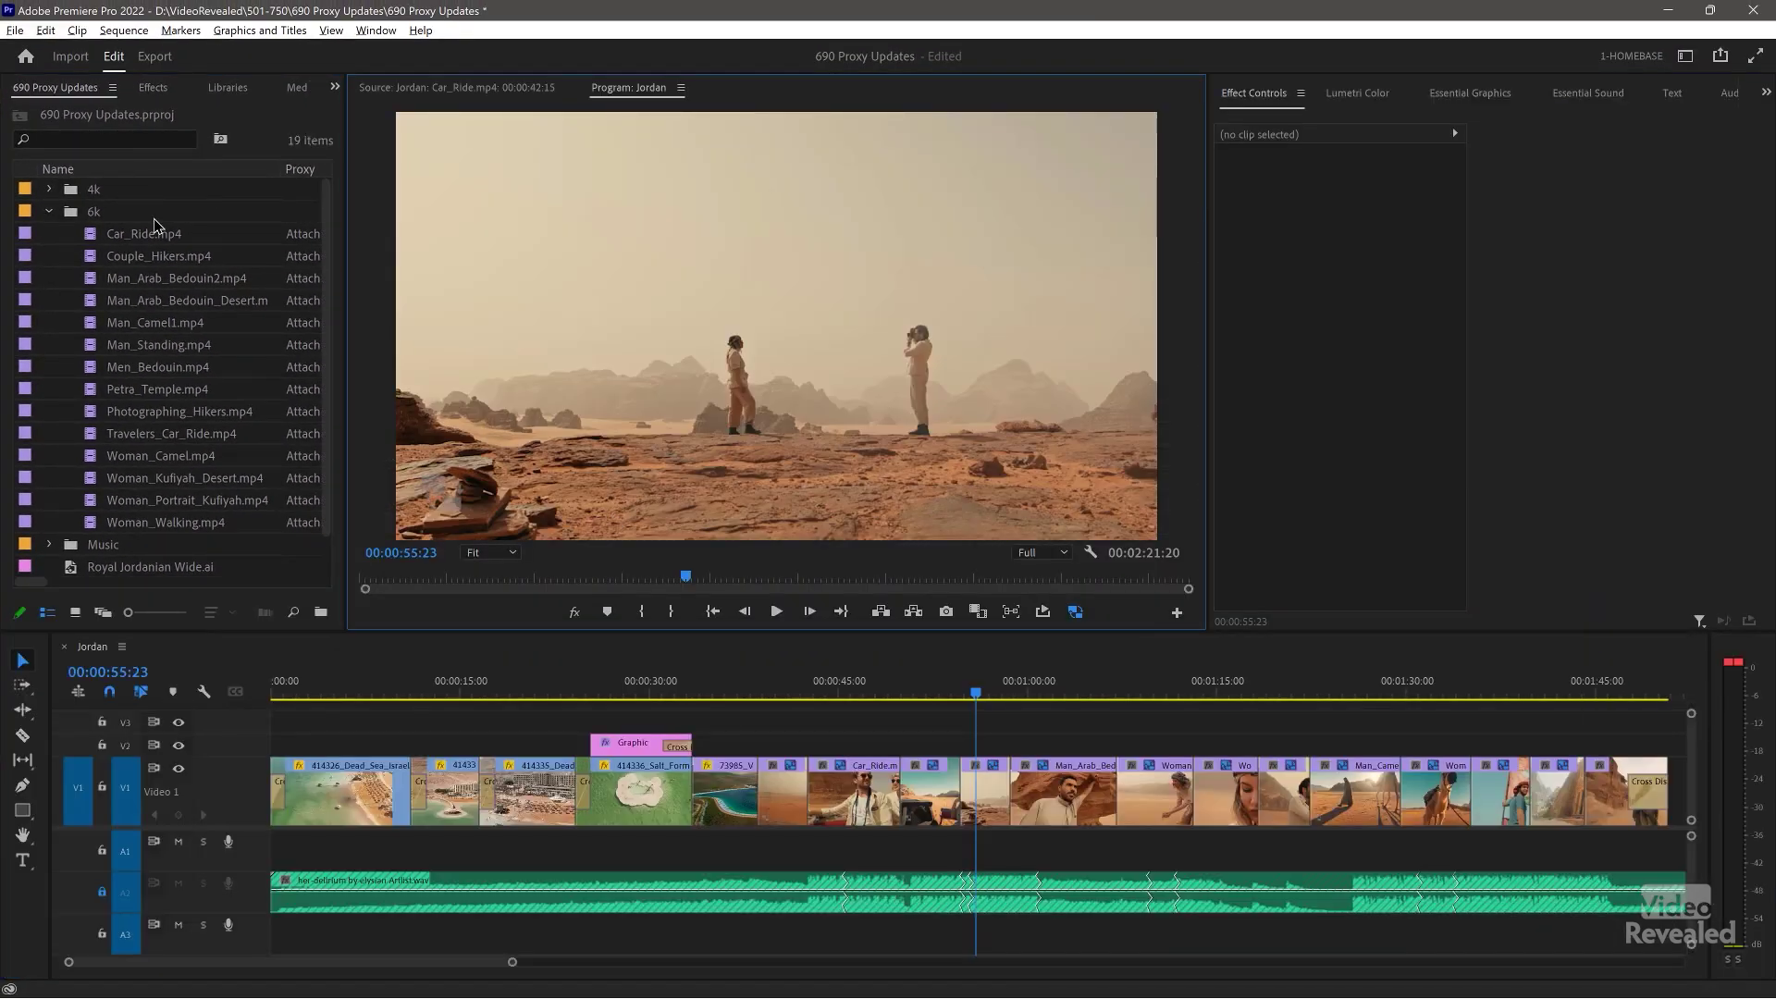
key(grave)
key(grave)
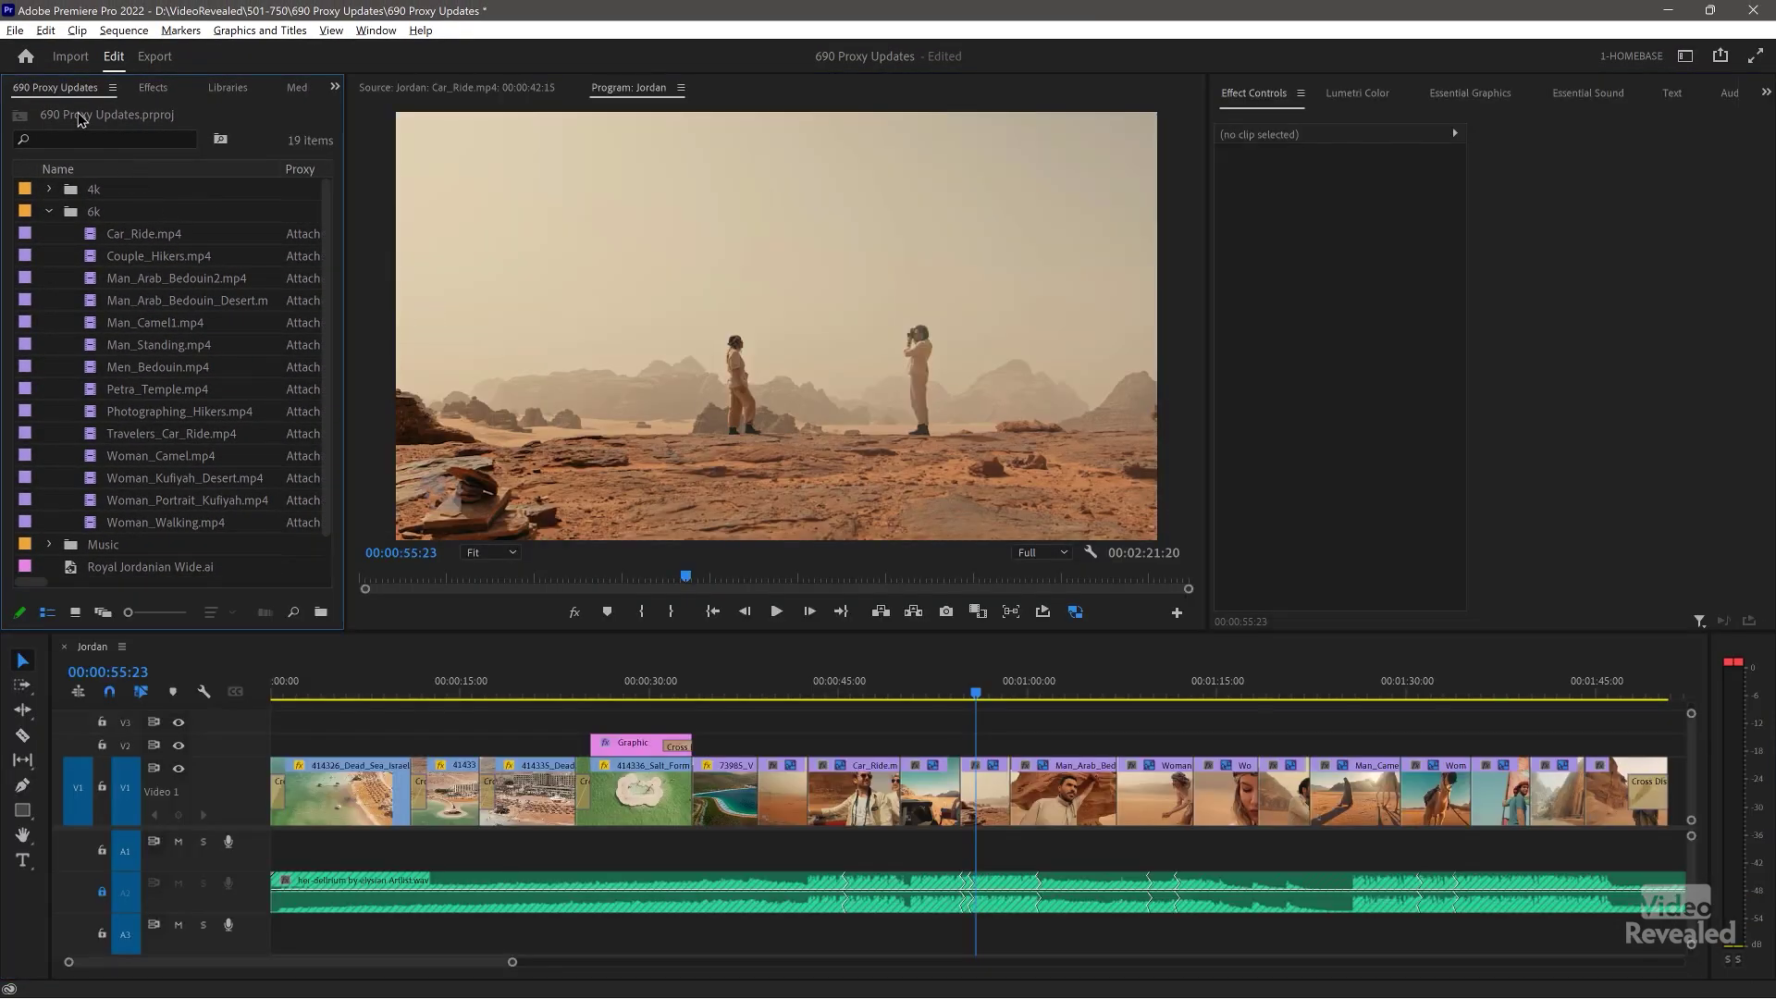
key(grave)
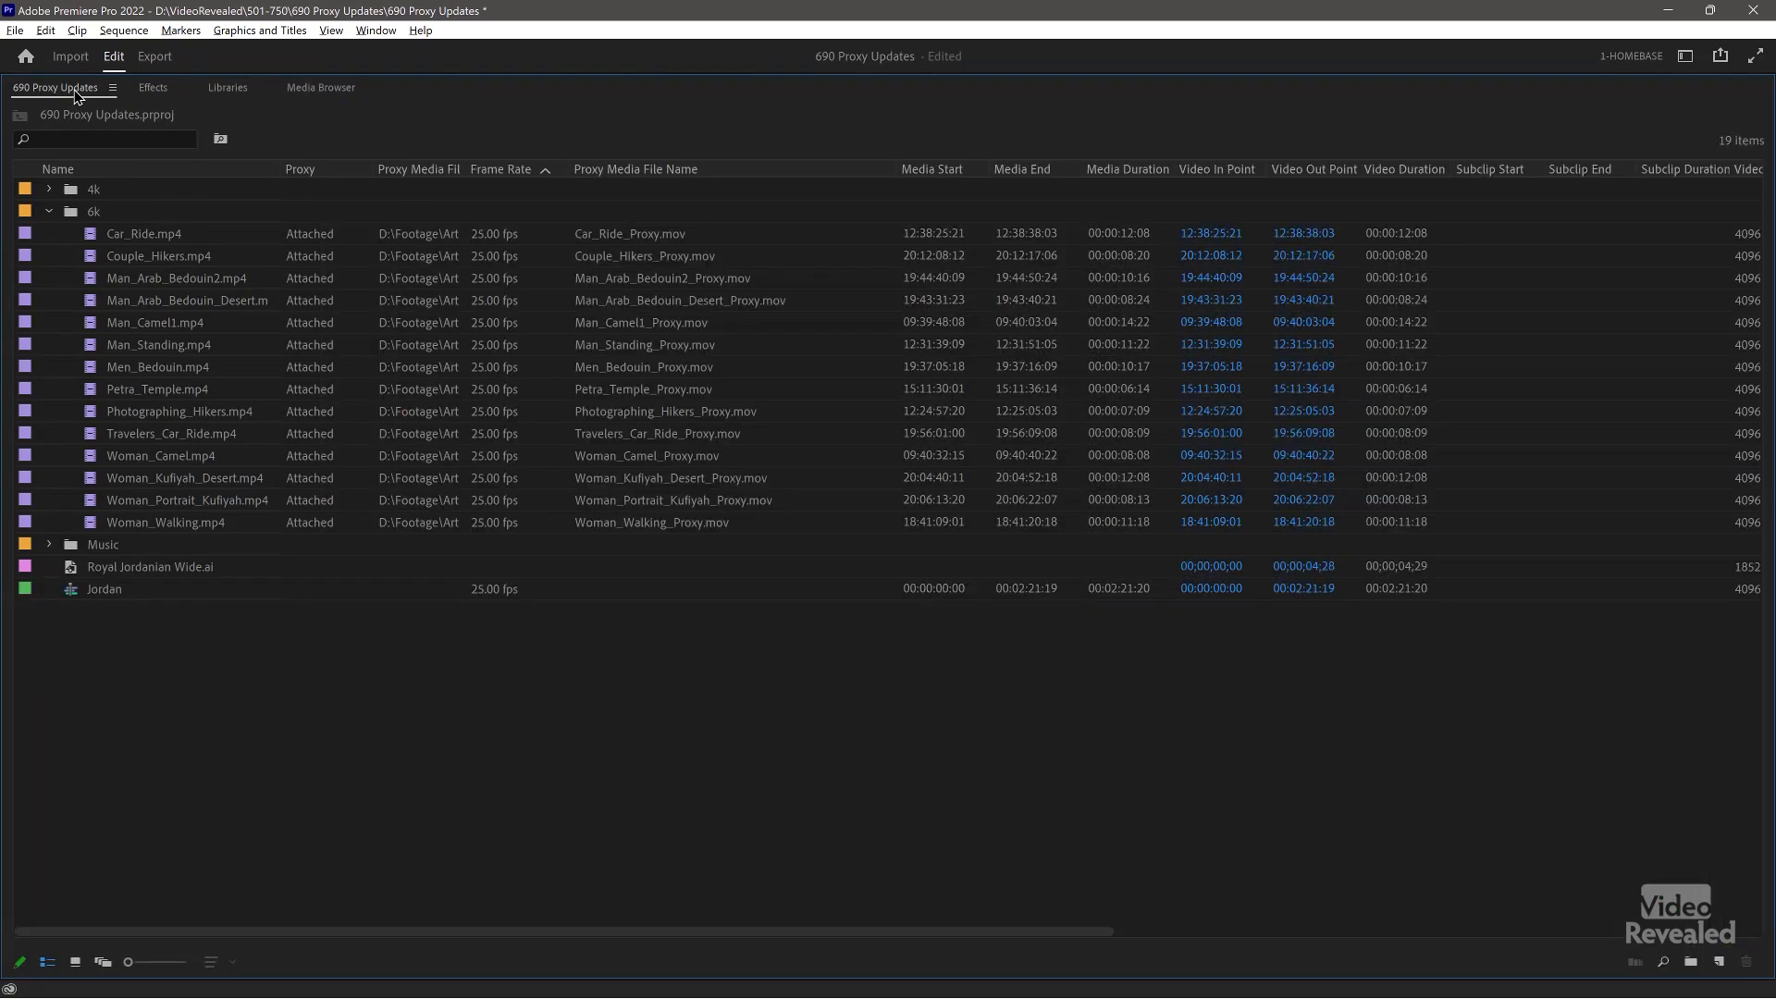
key(grave)
key(grave)
click(352, 176)
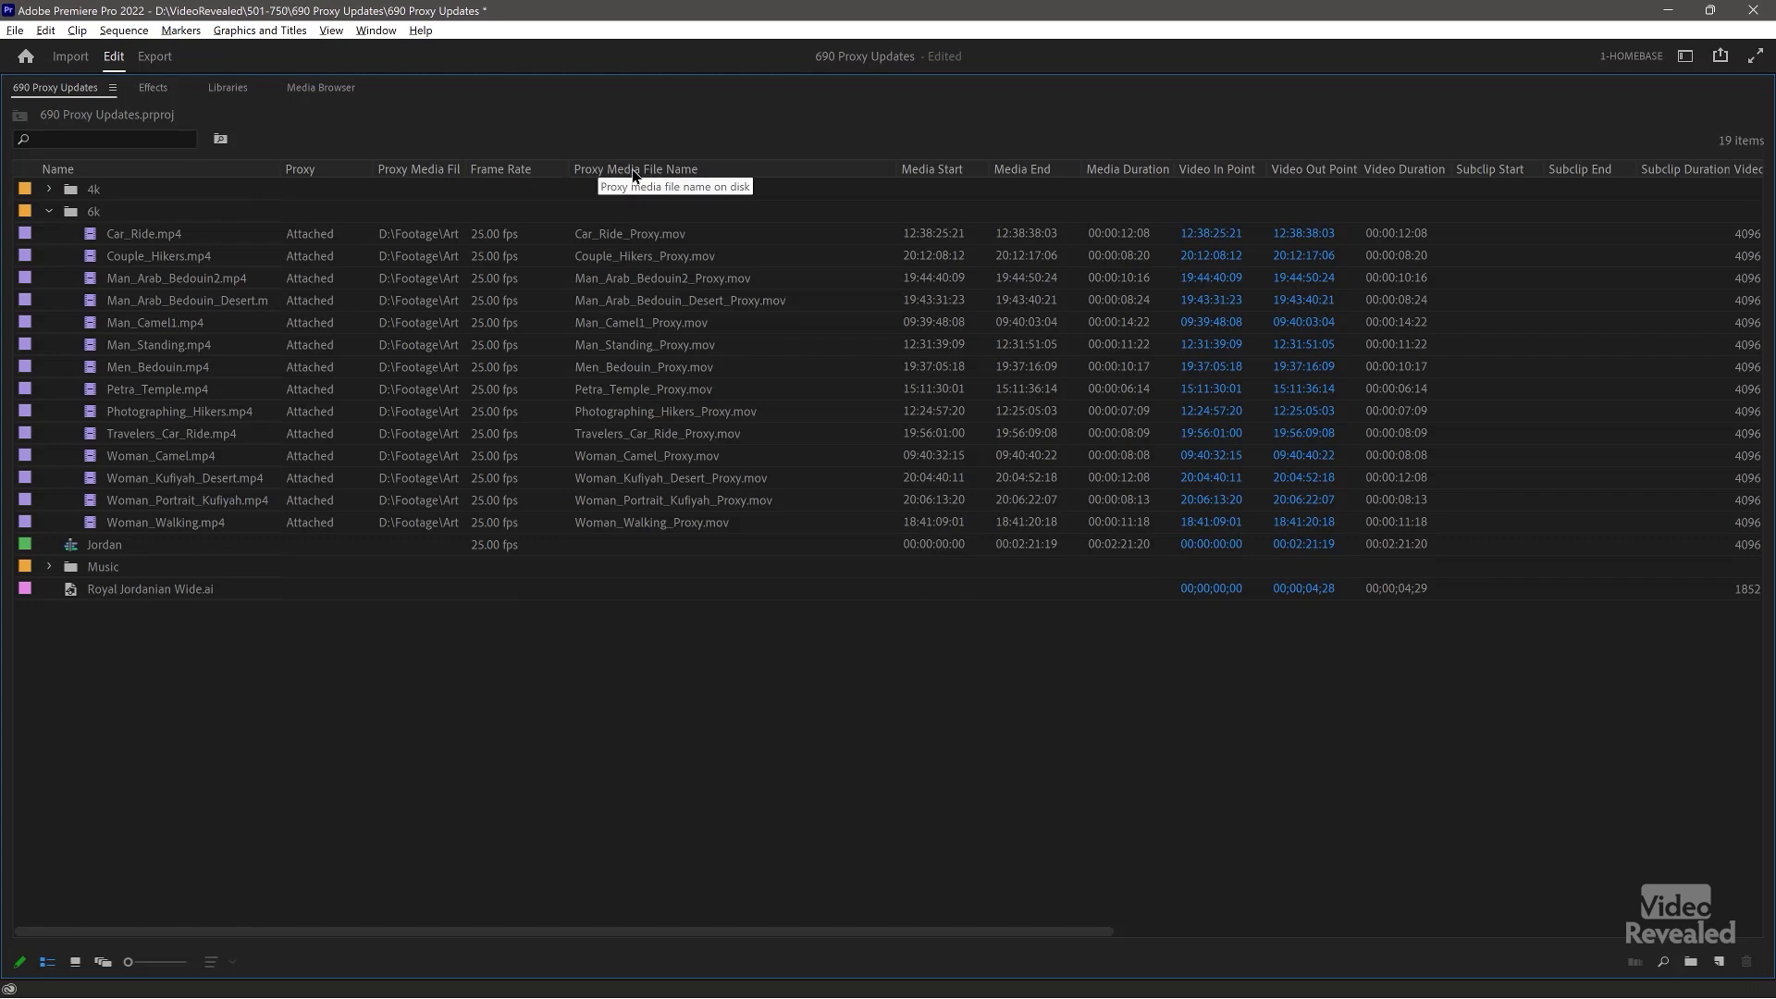
key(grave)
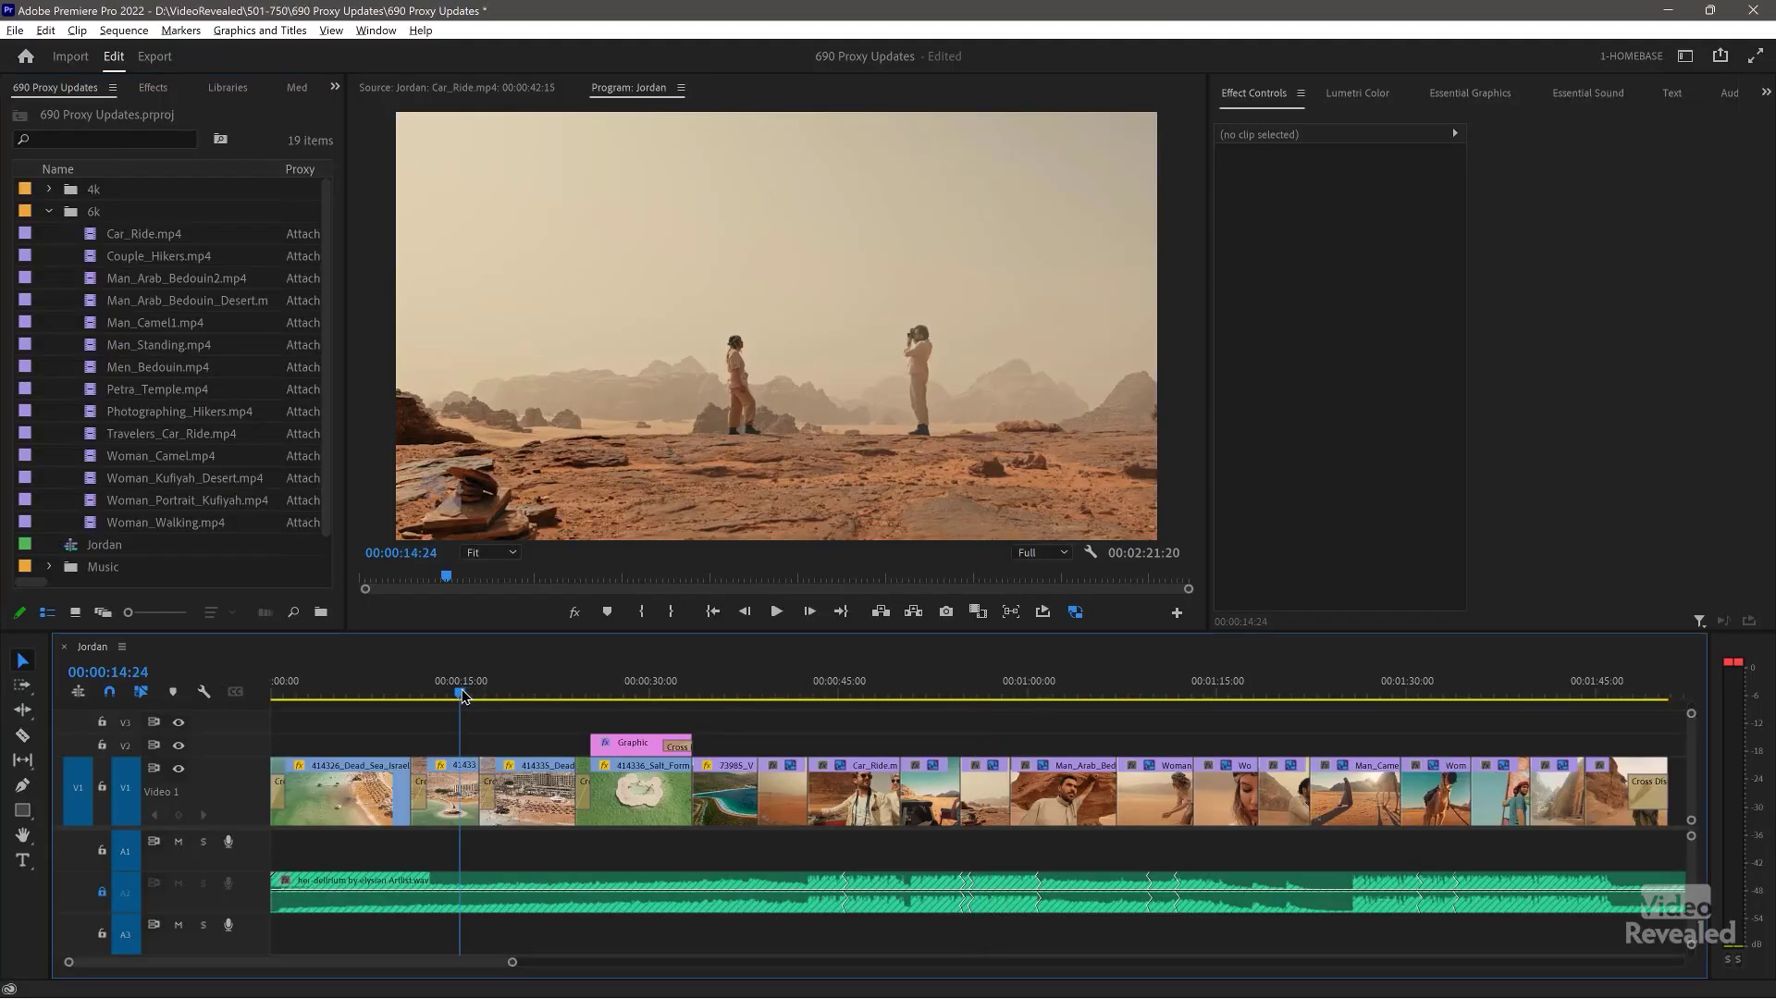
Examine the names and badges of the Dead Sea clips early in the timeline and select the 414335 clip
key(=)
key(=)
key(=)
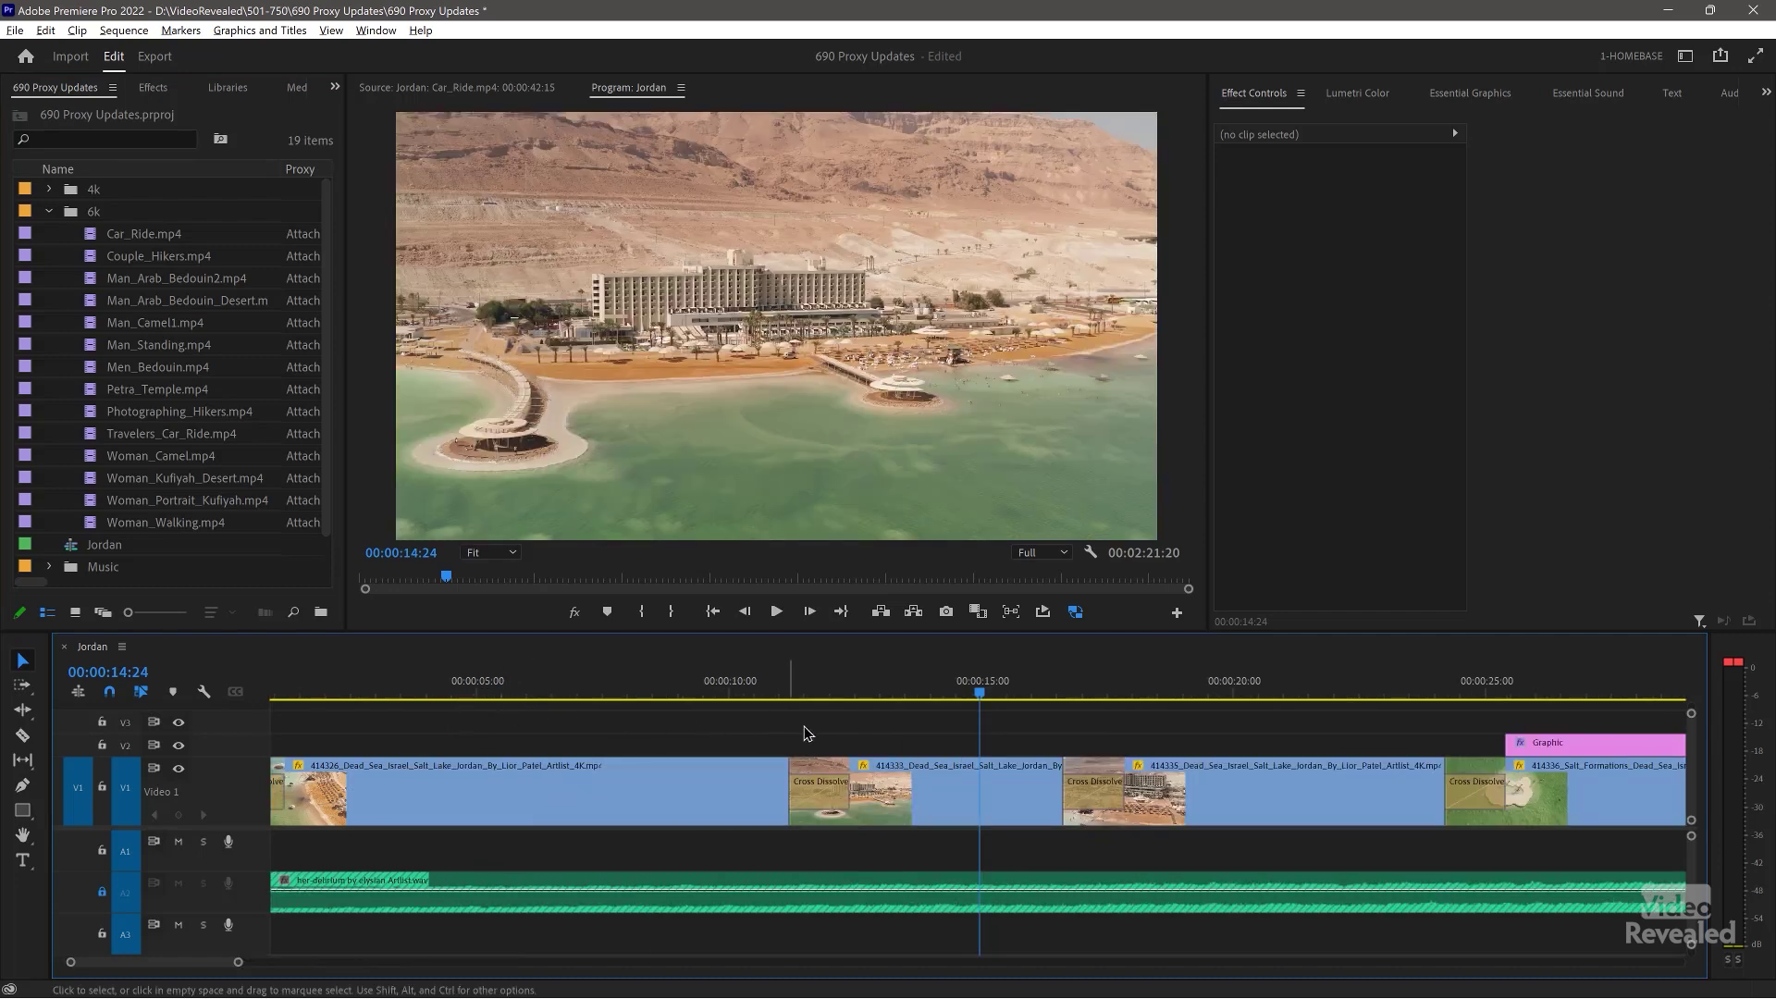
key(=)
scroll(916, 731, down, 3)
key(=)
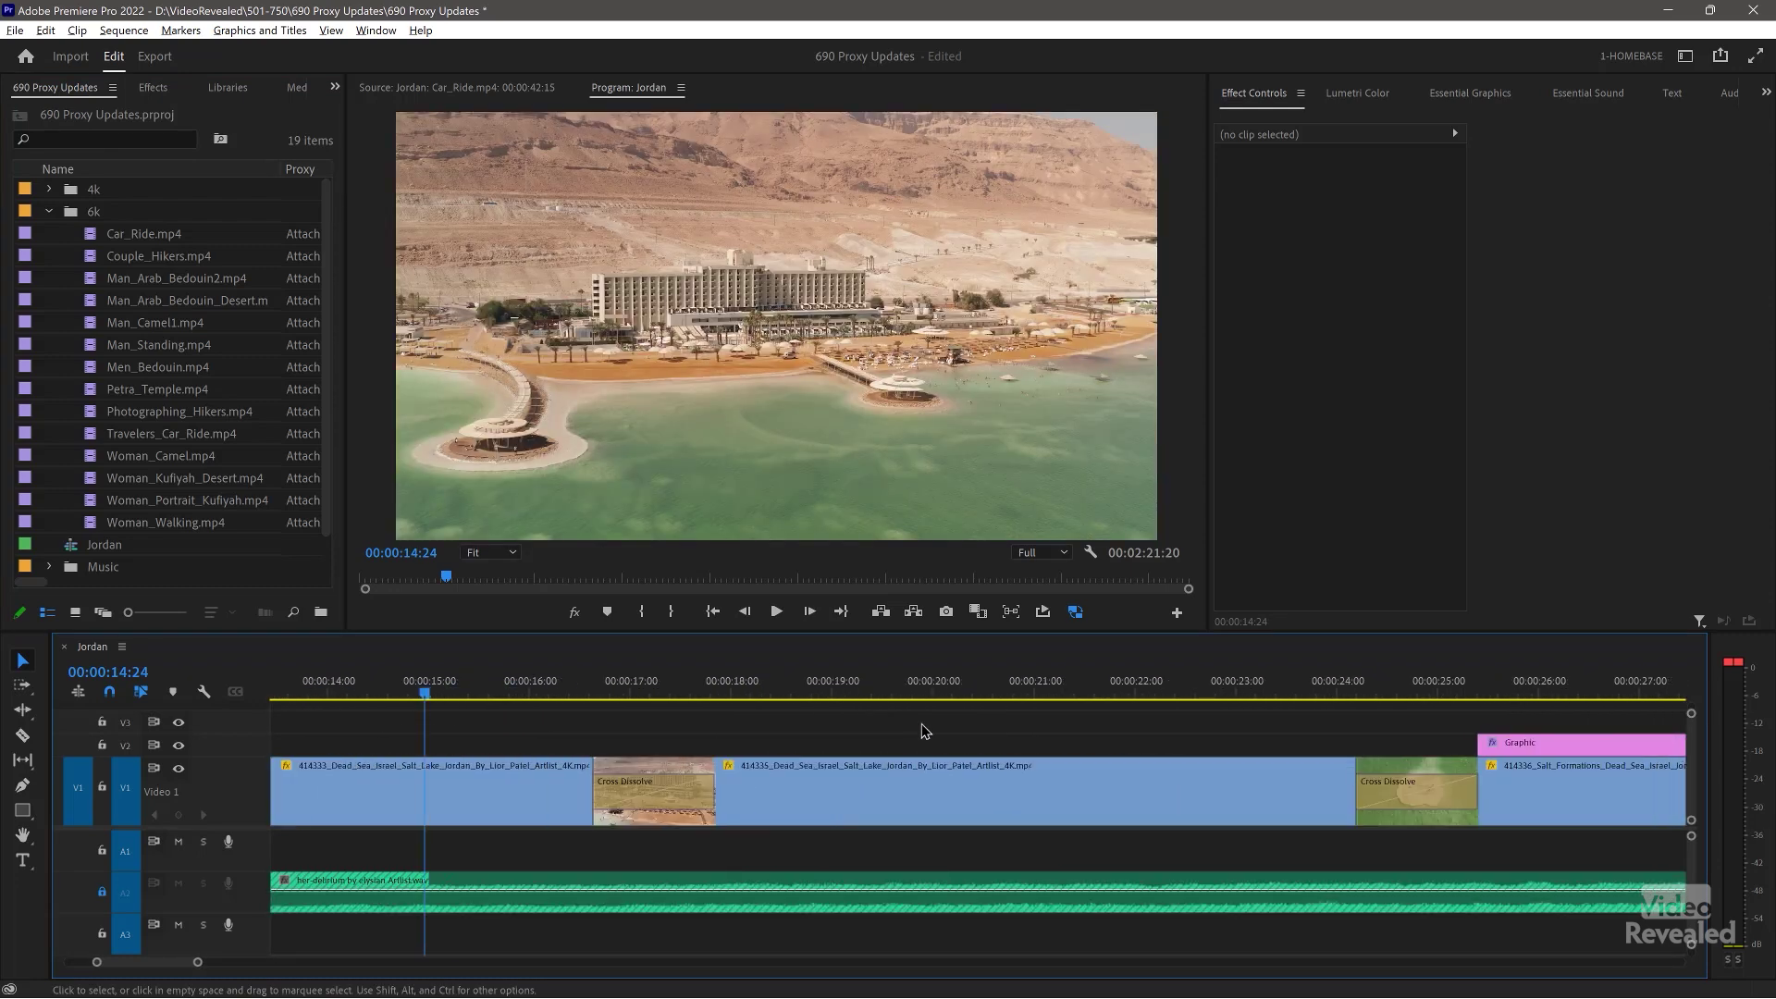
scroll(925, 731, down, 2)
click(675, 773)
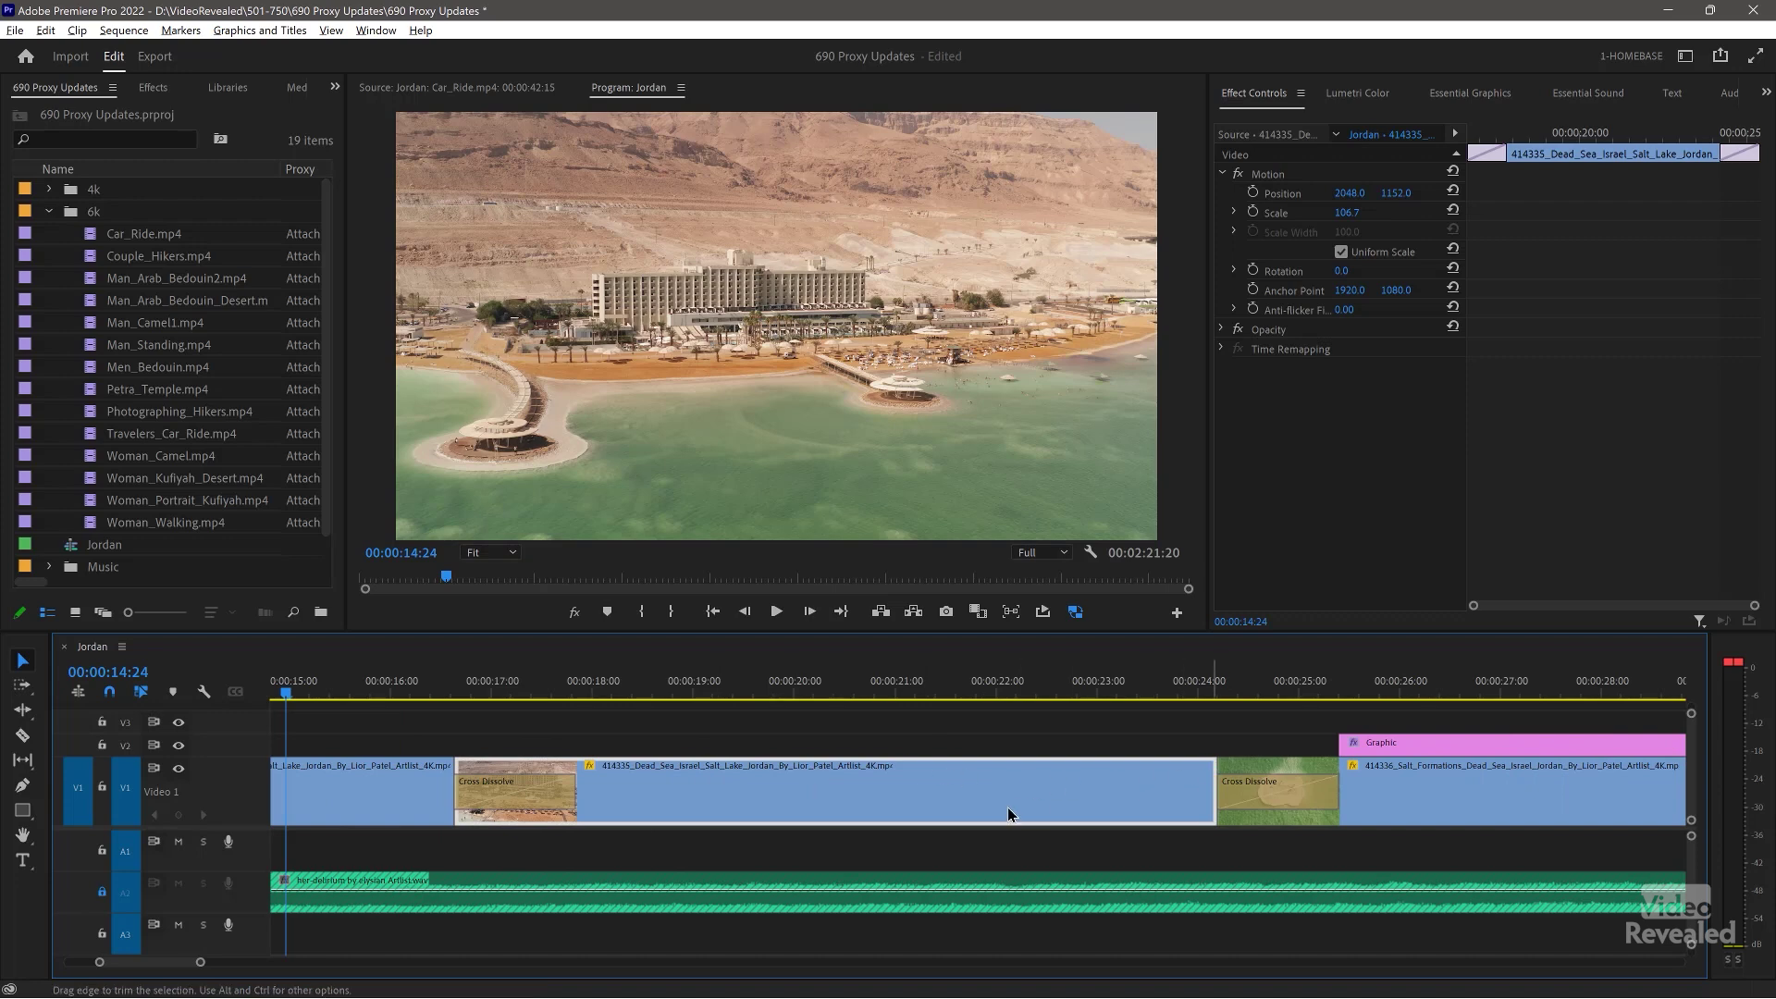
Place the playhead at 00:00:39:10 on the Man_Arab_Bedouin_Desert.mp4 clip in the timeline
scroll(1008, 805, down, 8)
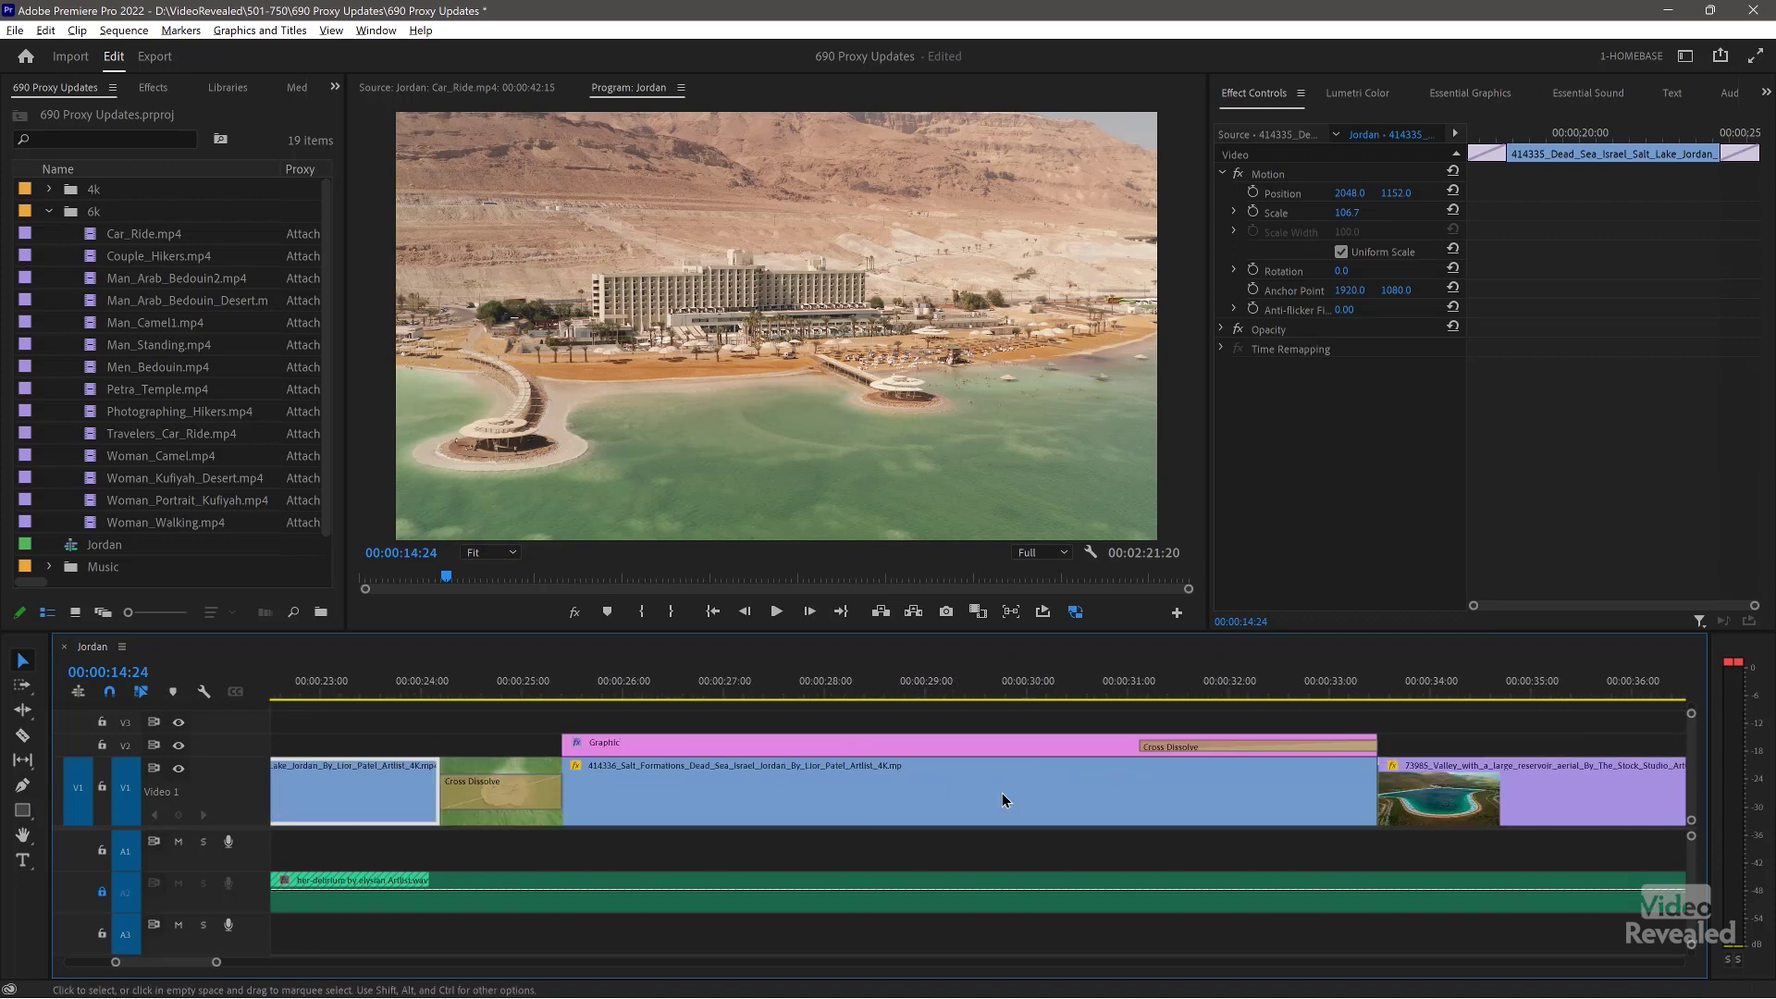
scroll(1003, 799, down, 9)
scroll(1004, 800, down, 4)
click(725, 689)
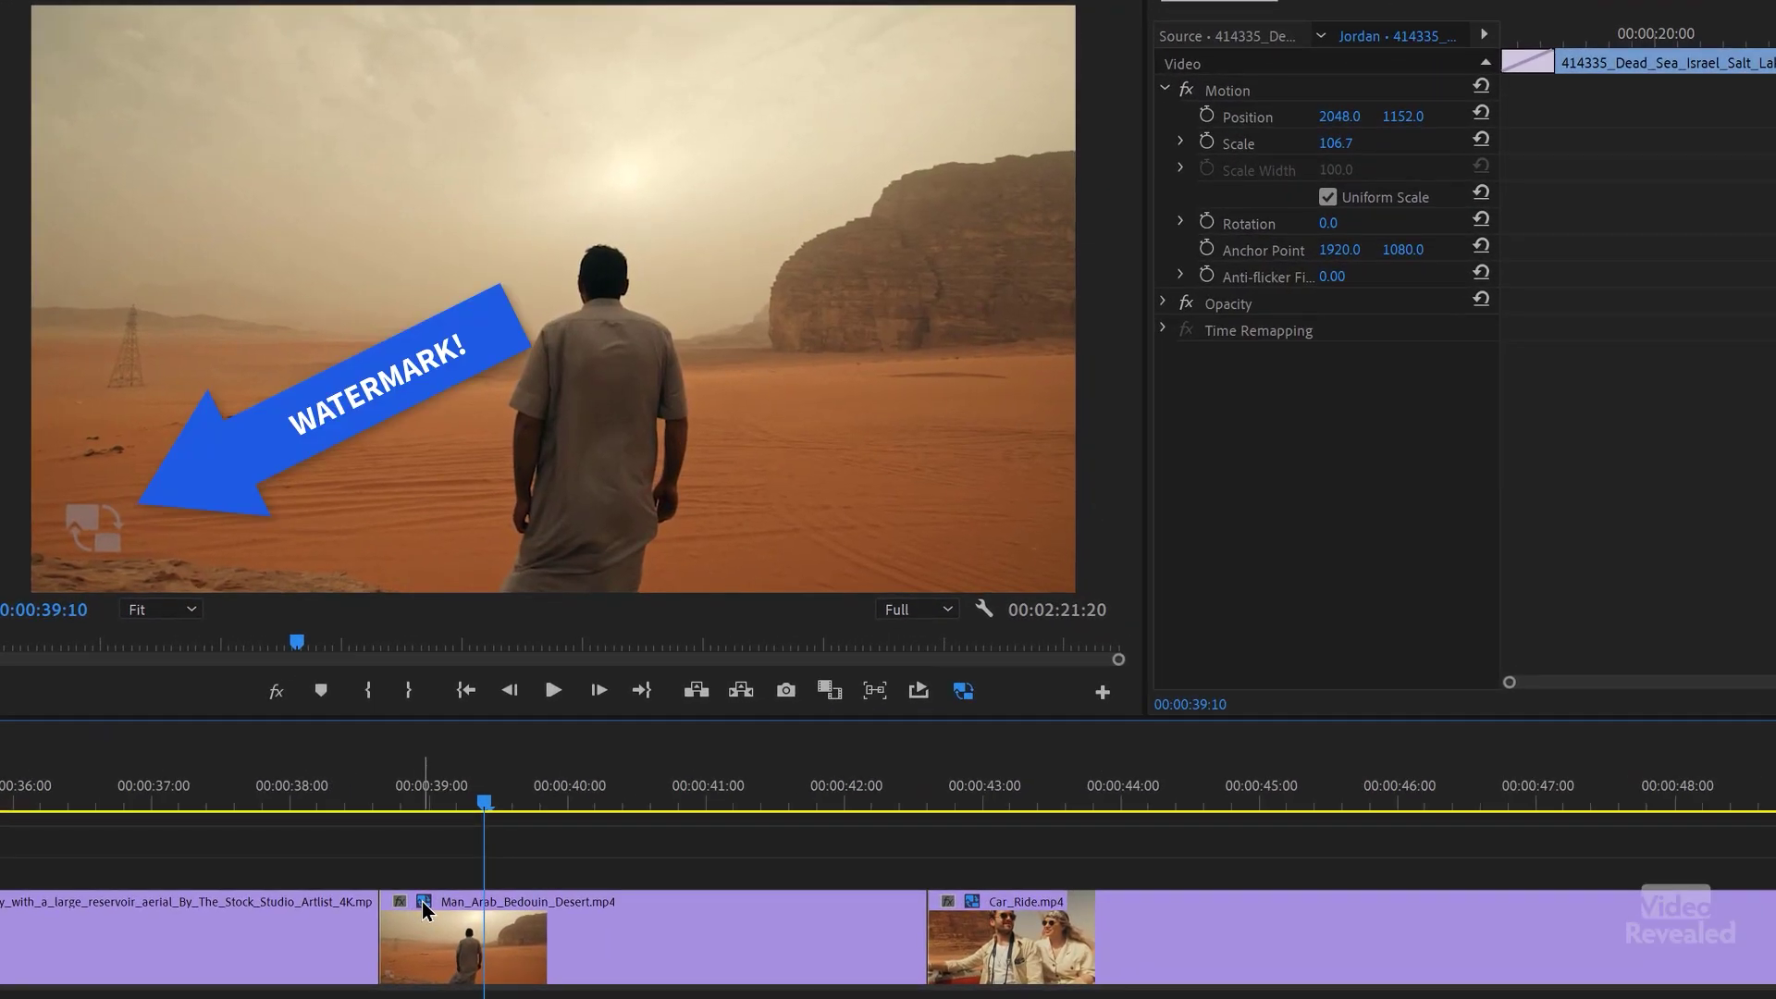
Inspect the proxy badges on the Man_Arab_Bedouin_Desert.mp4 and Car_Ride.mp4 clips and clear the clip selection
click(422, 901)
click(981, 909)
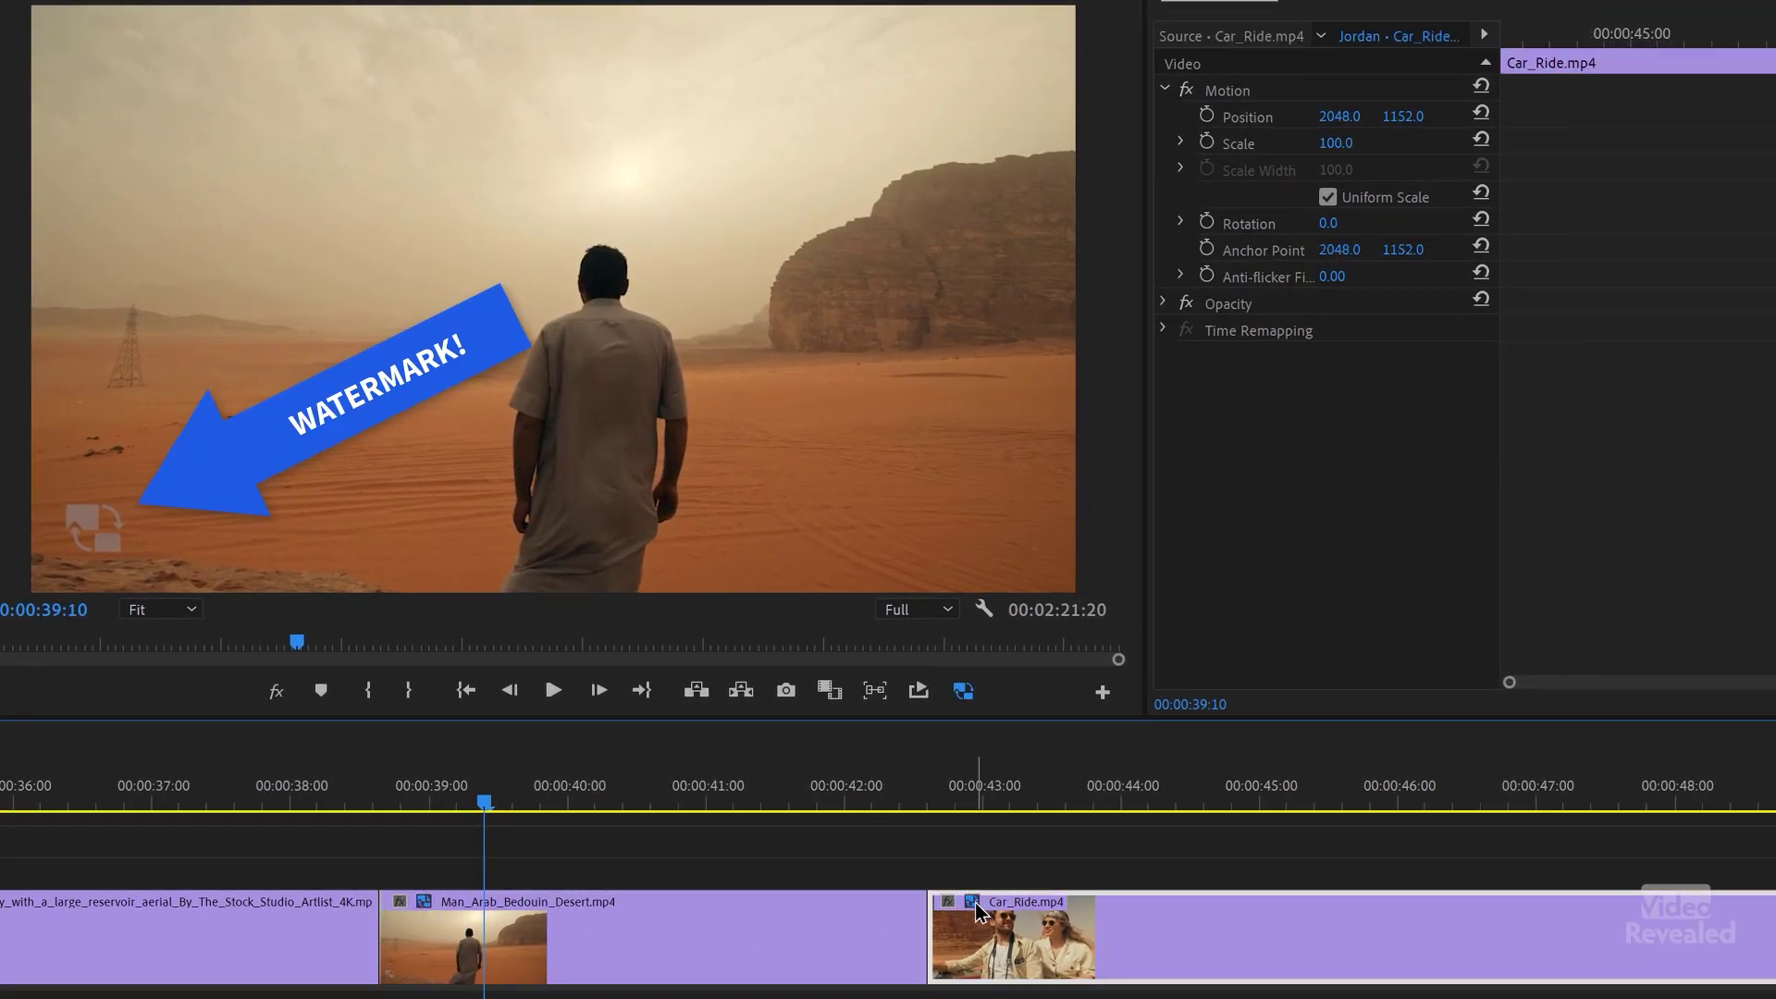
right_click(979, 913)
click(899, 870)
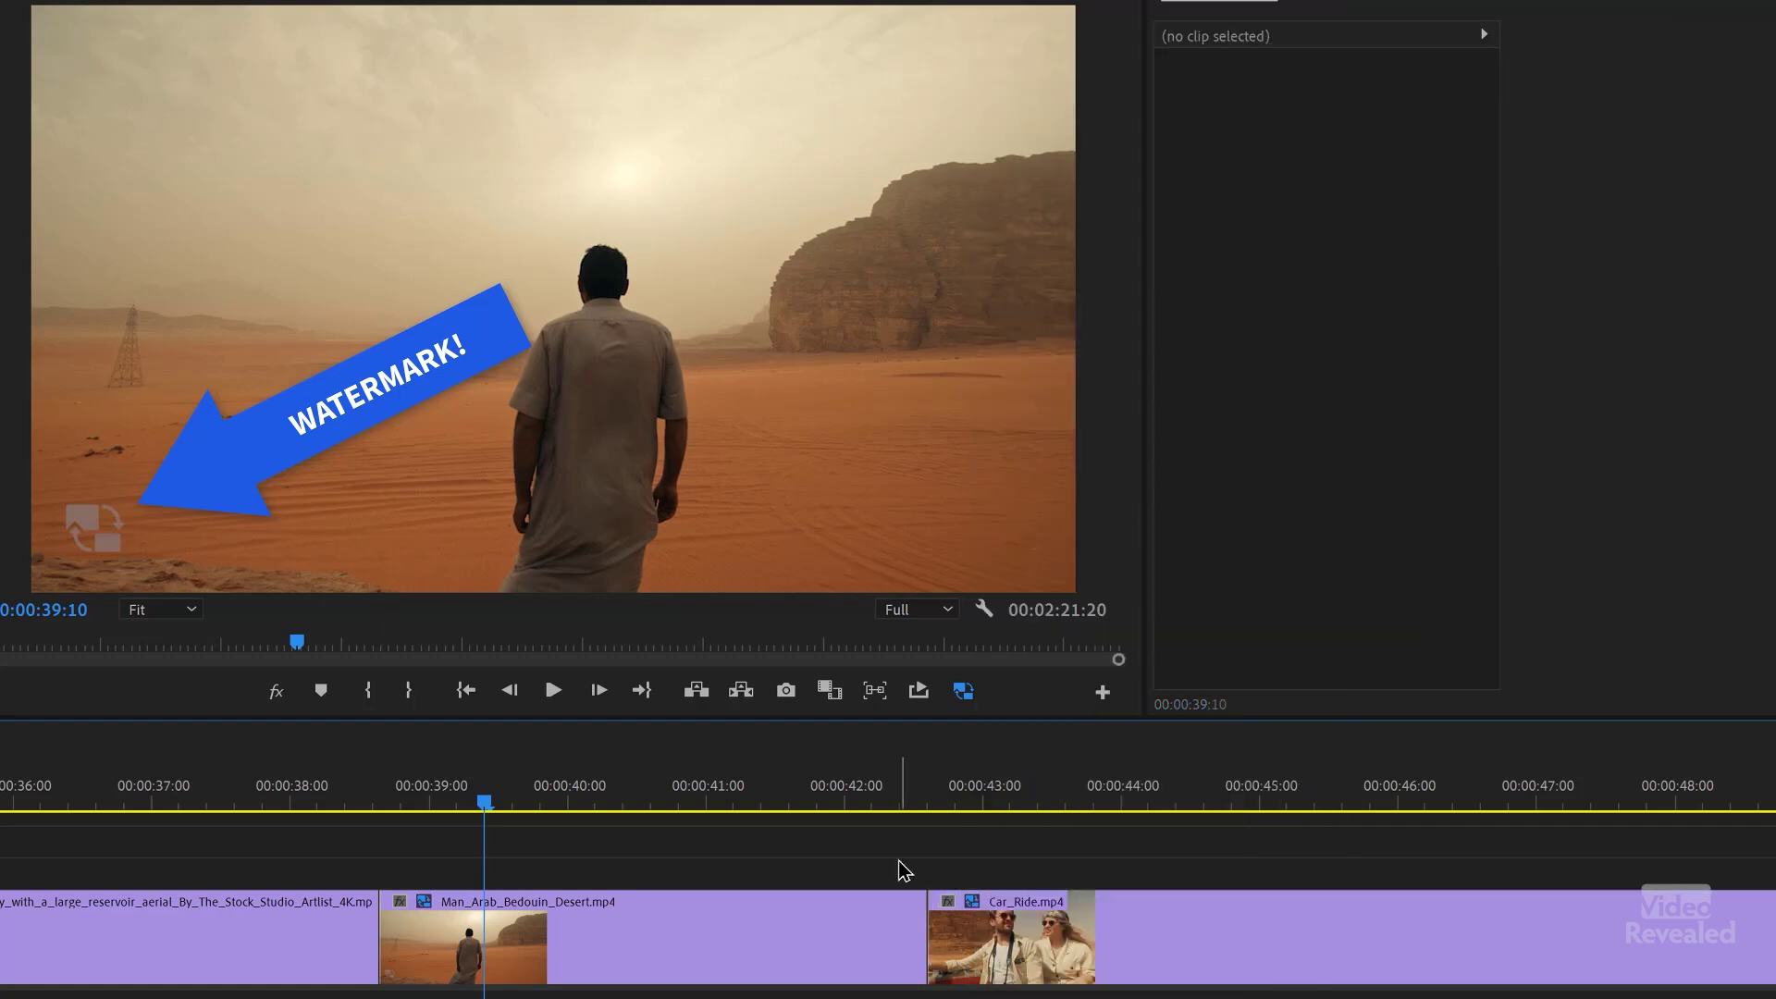